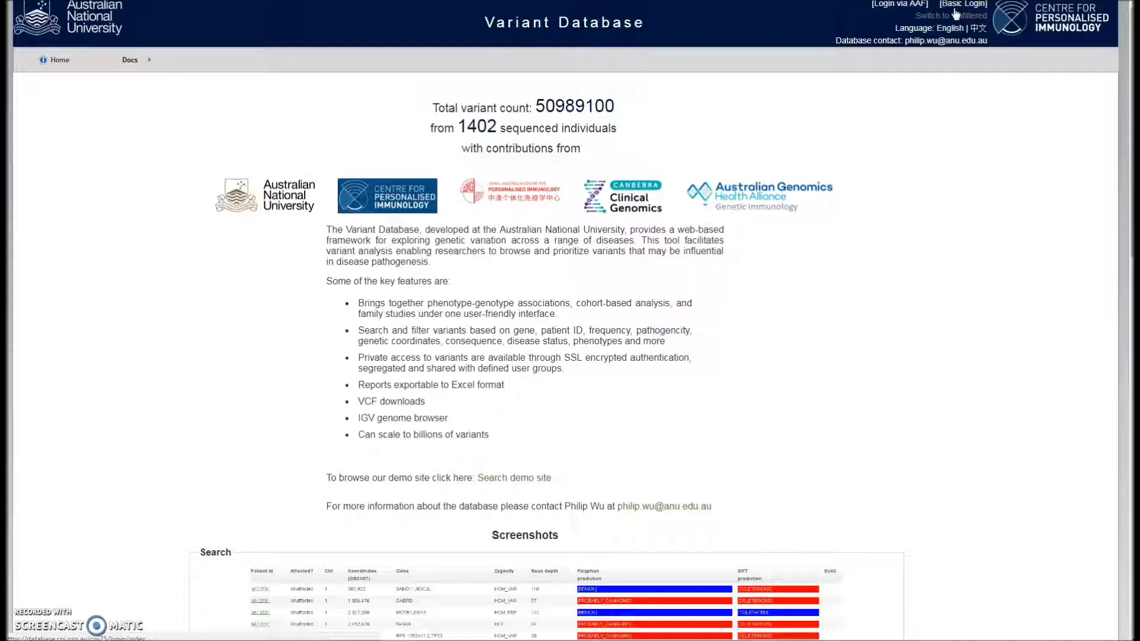
Log in via AAF by choosing Australian National University and submitting the ANU login page
left_click(902, 5)
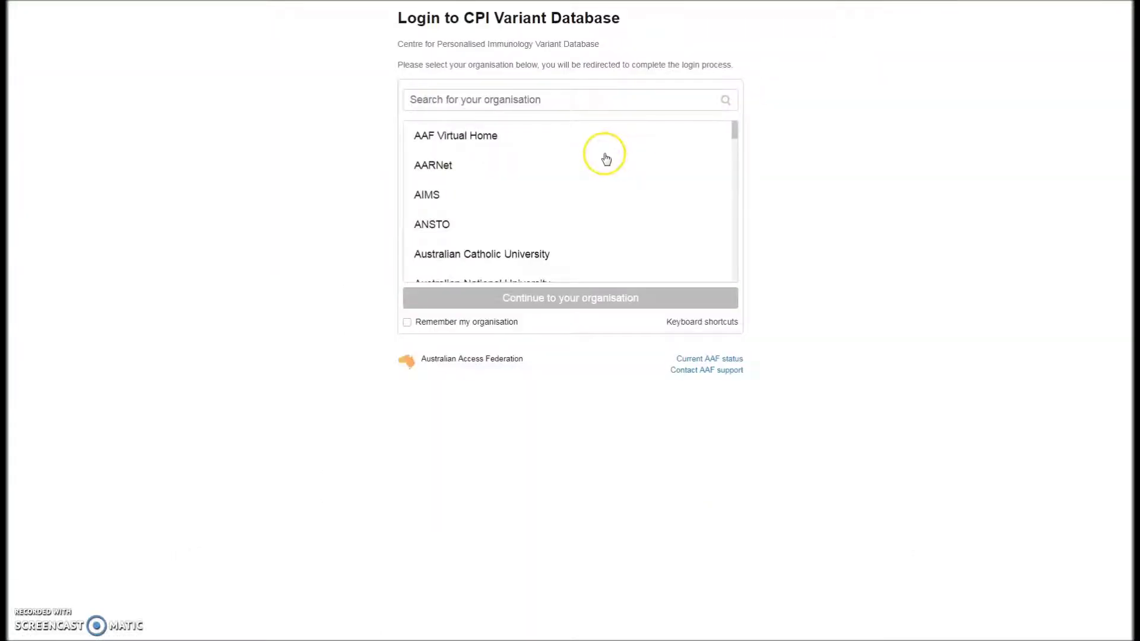
scroll(603, 158, "down", 2)
left_click(511, 167)
left_click(526, 298)
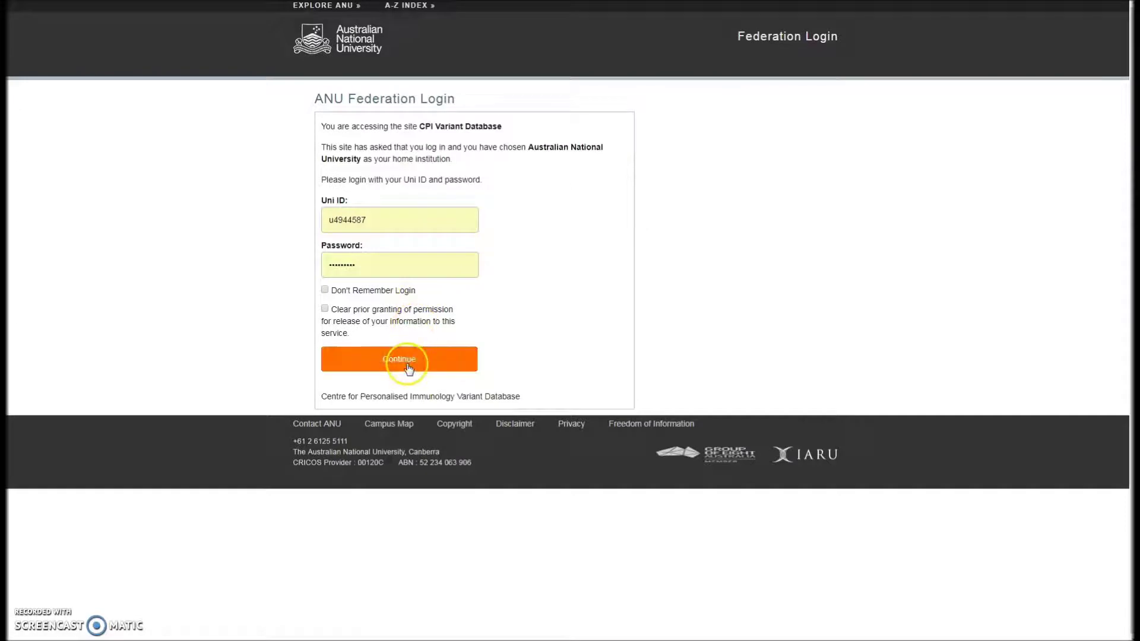
left_click(407, 363)
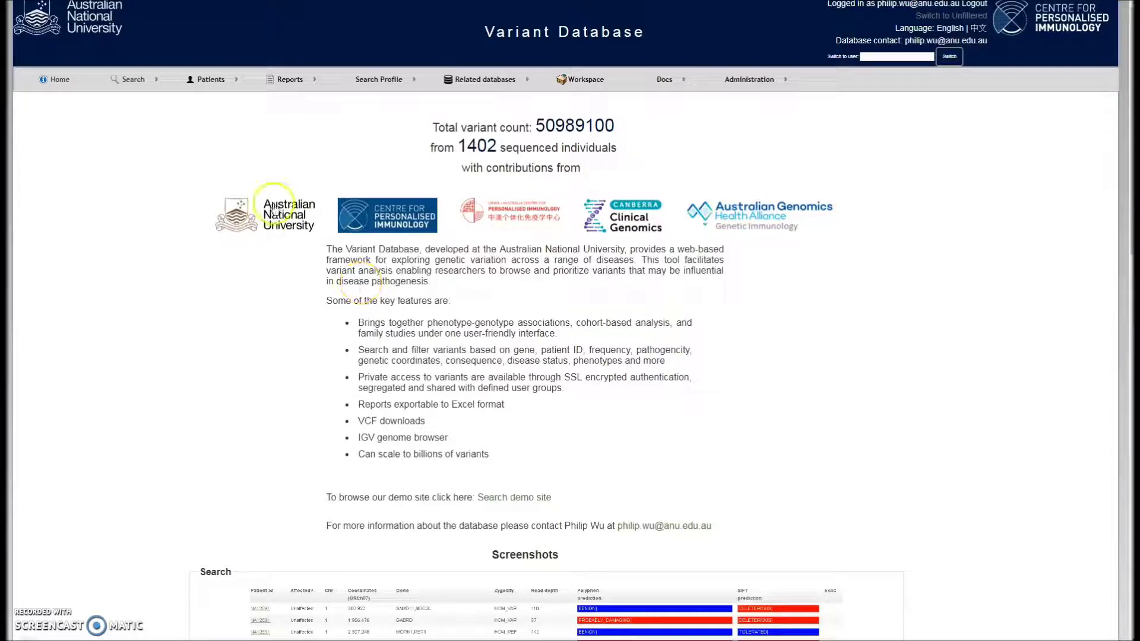
left_click(135, 82)
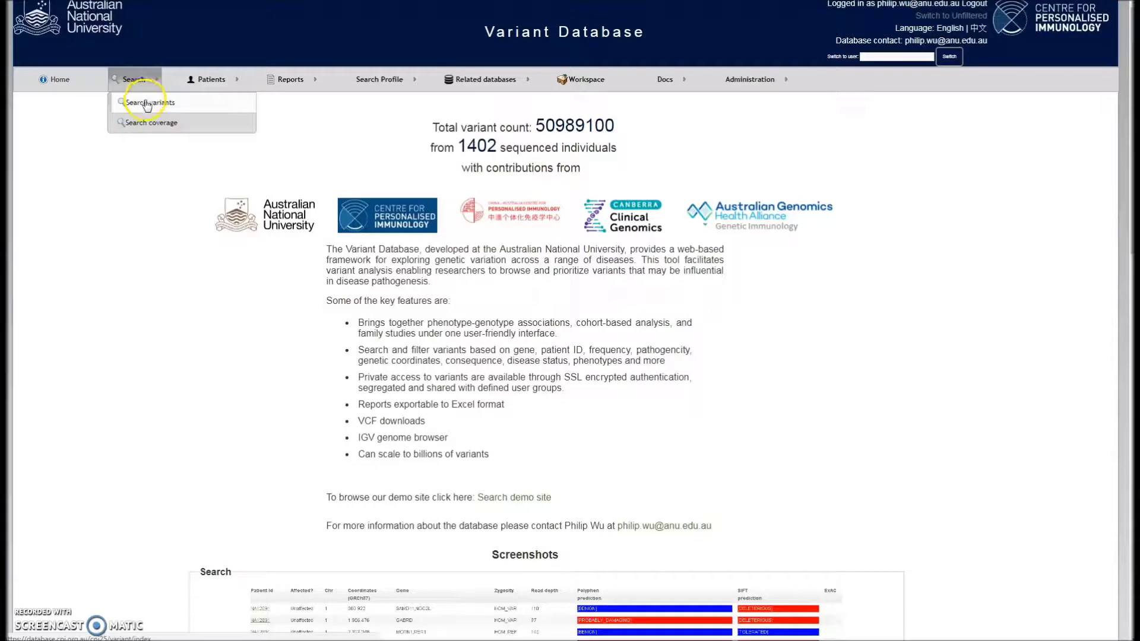
left_click(151, 119)
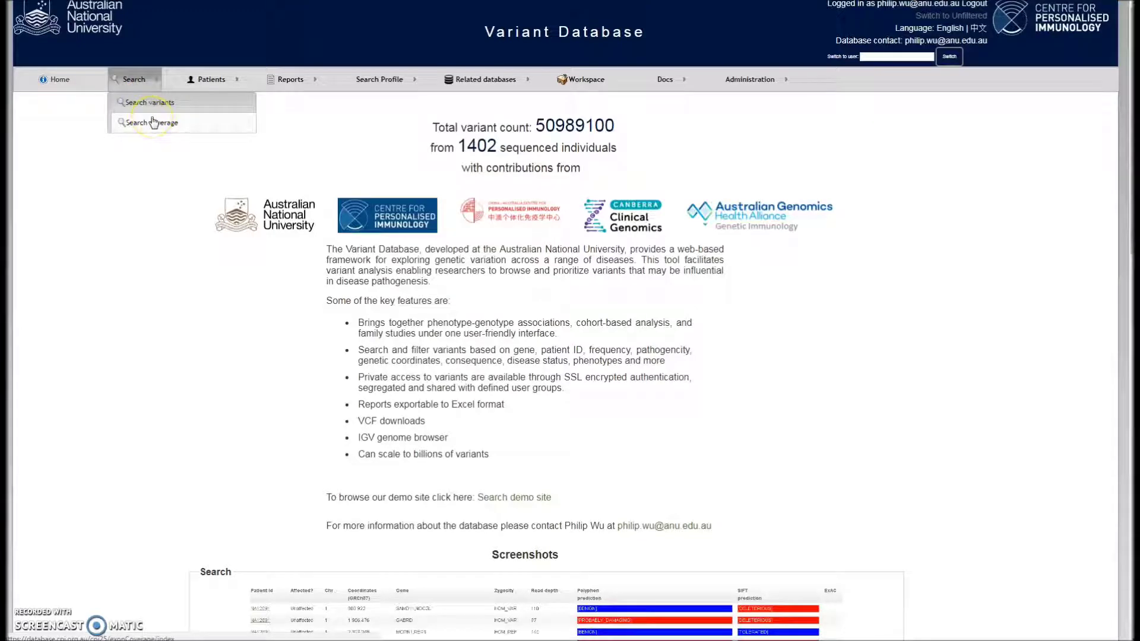
left_click(154, 123)
left_click(218, 82)
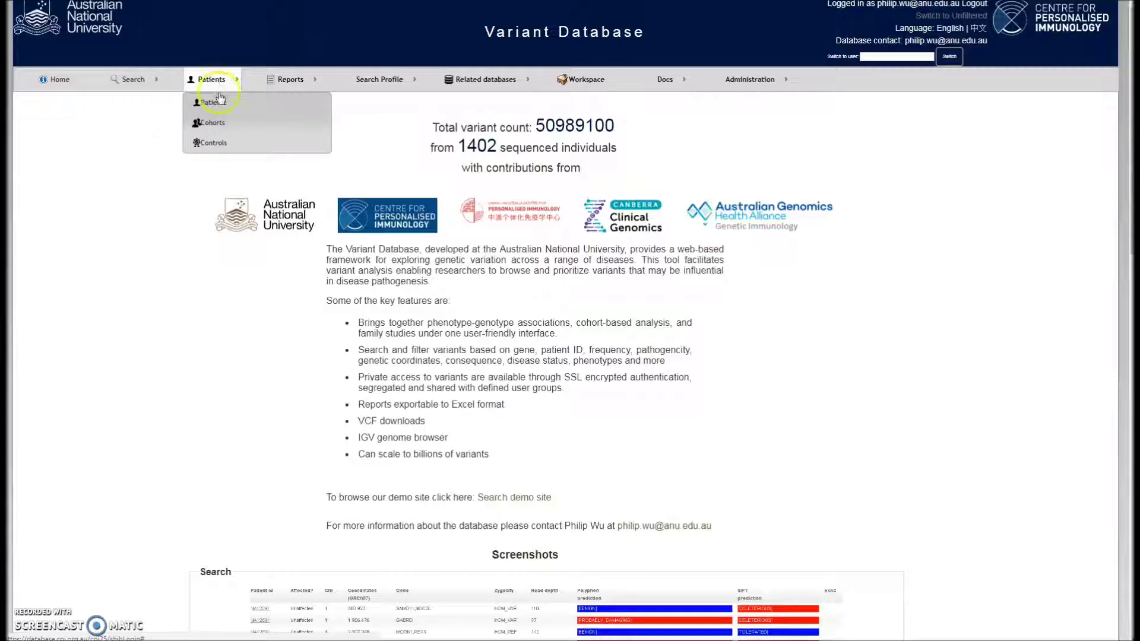
left_click(219, 104)
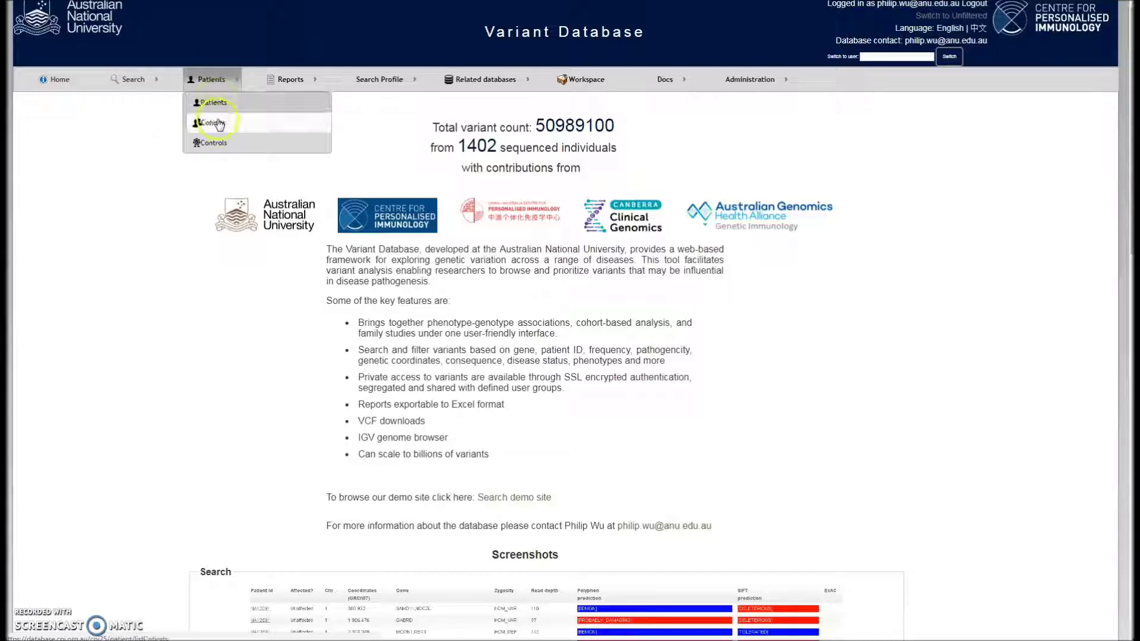
left_click(219, 144)
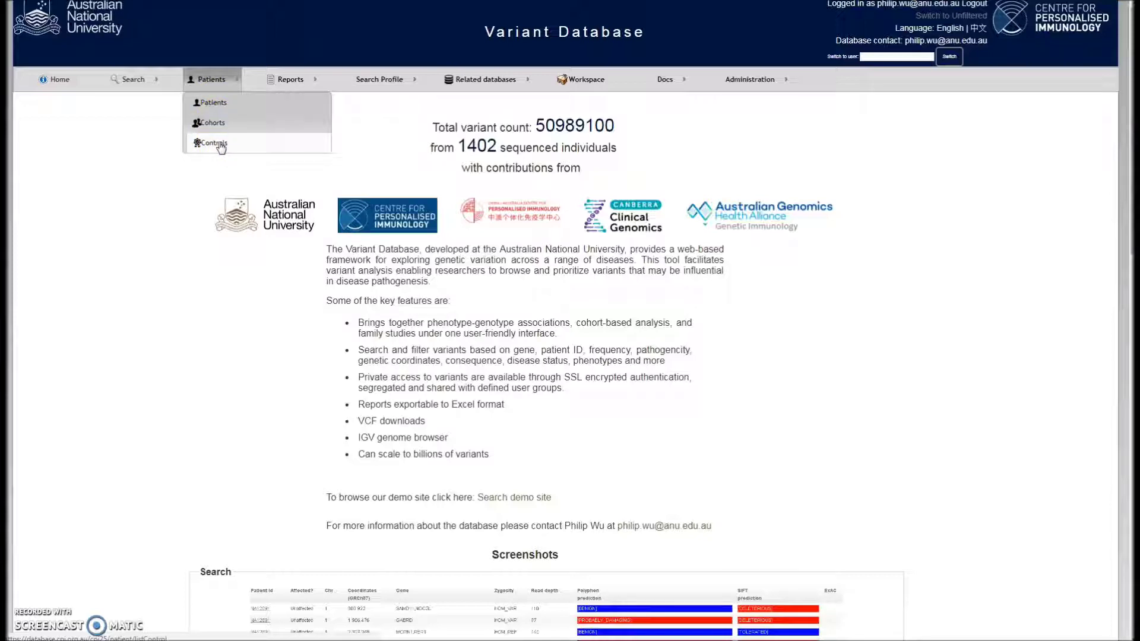
left_click(285, 82)
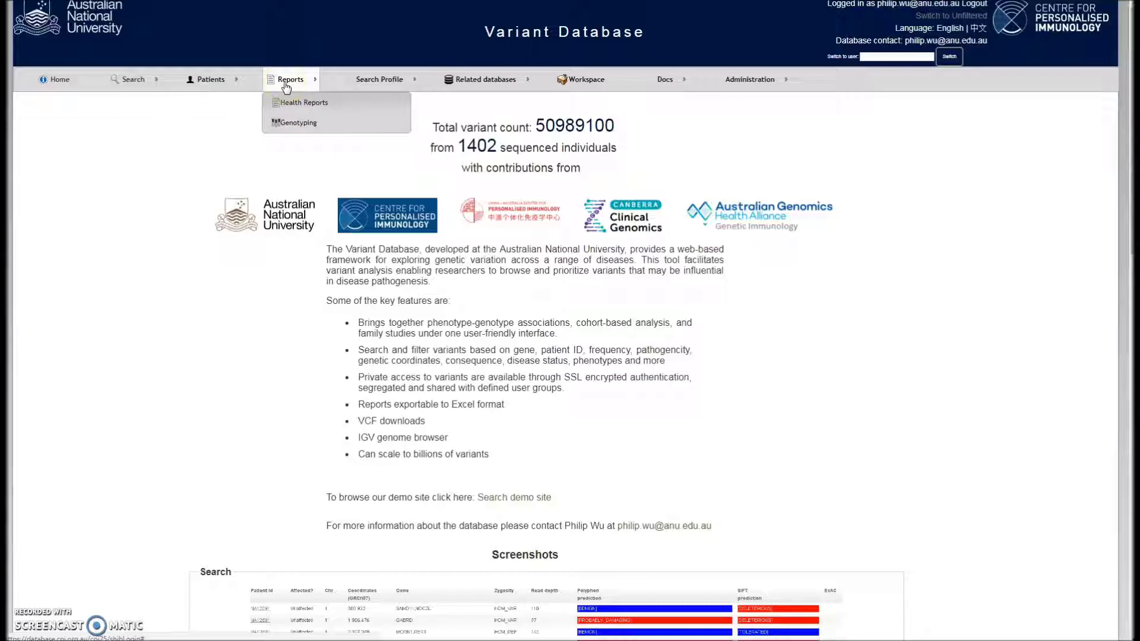
left_click(338, 108)
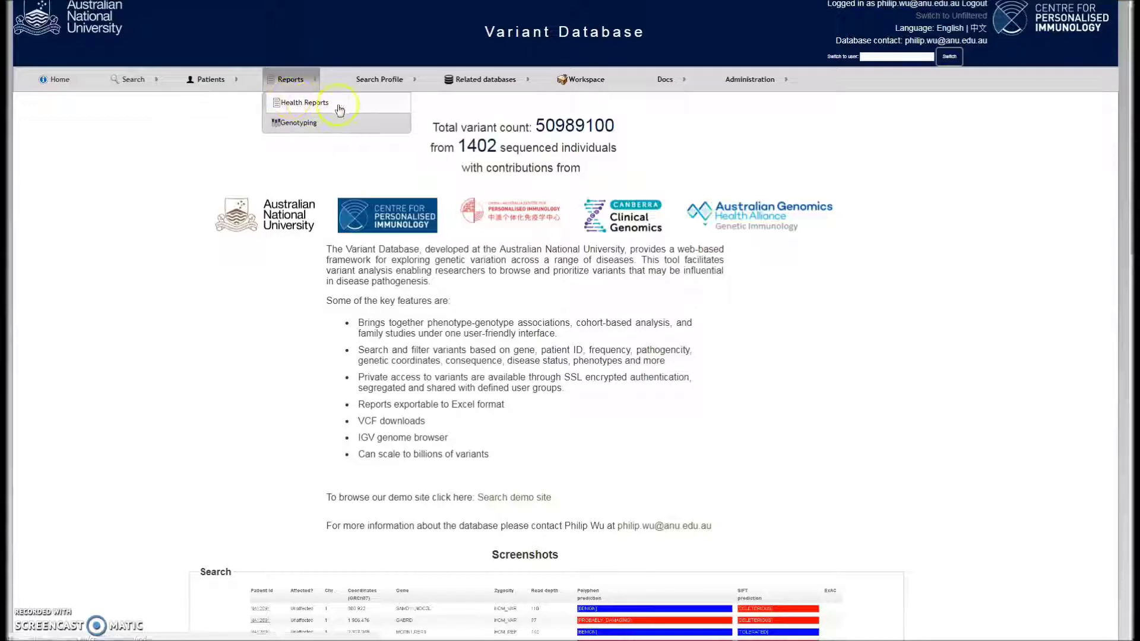
left_click(332, 126)
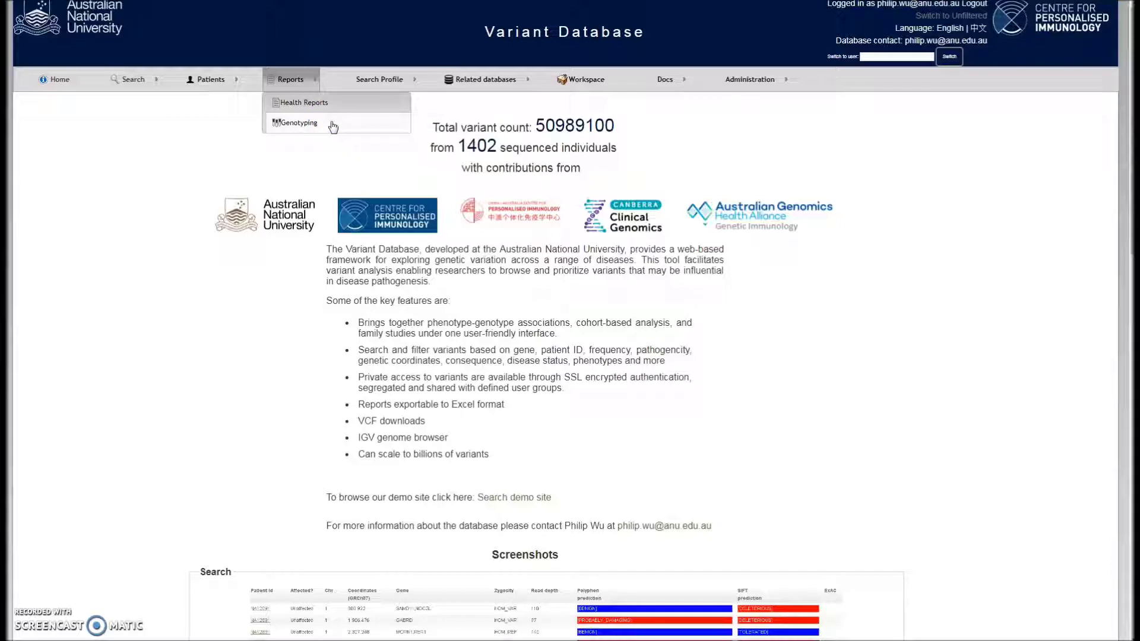
left_click(372, 88)
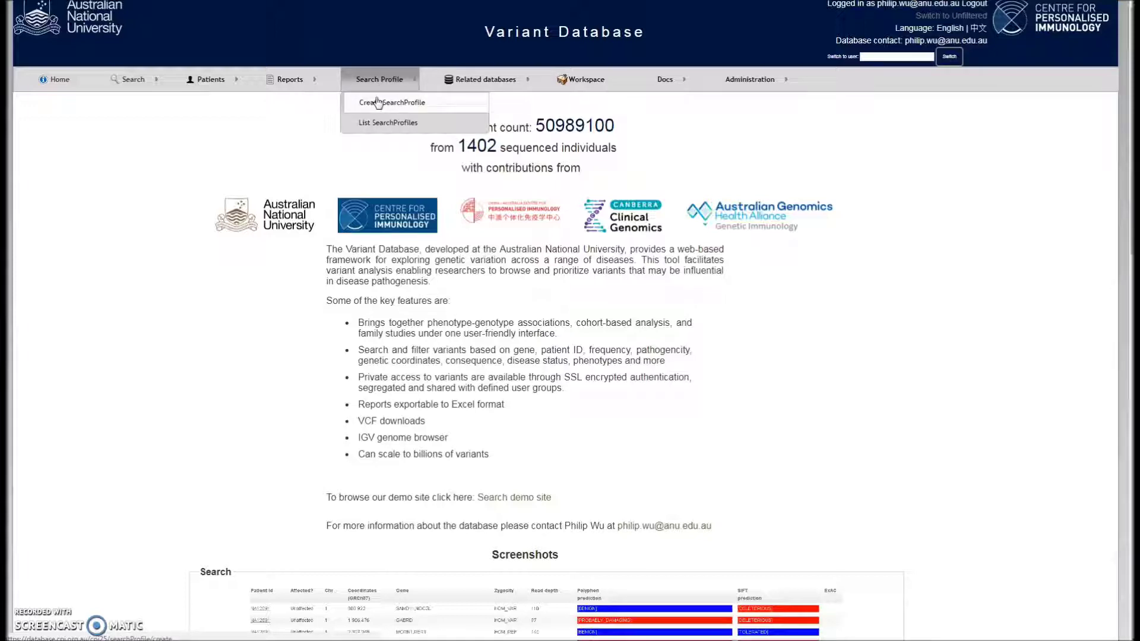
left_click(379, 104)
mouse_move(127, 78)
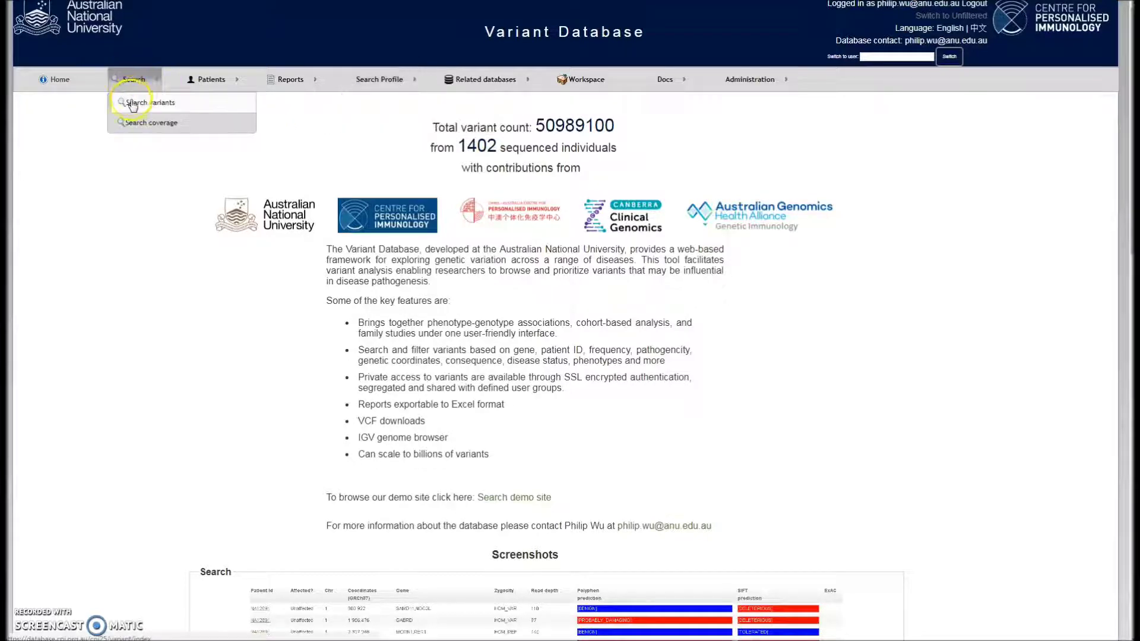
Open the Variant Search page and expand the Gene(s), Zygosity and Types filter sections
left_click(132, 102)
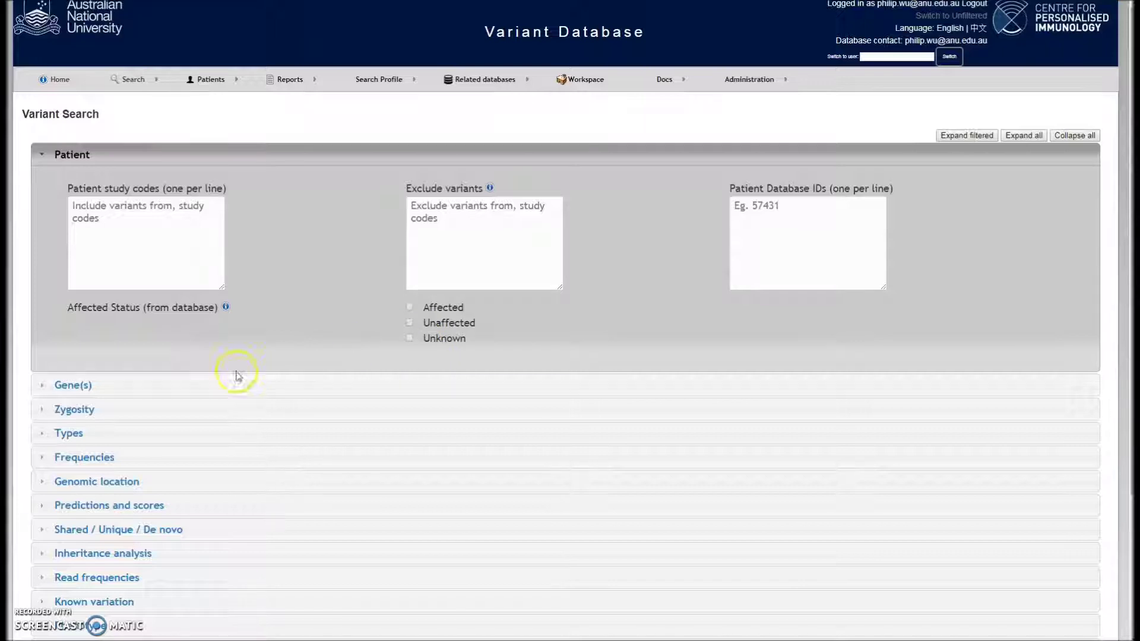
left_click(224, 386)
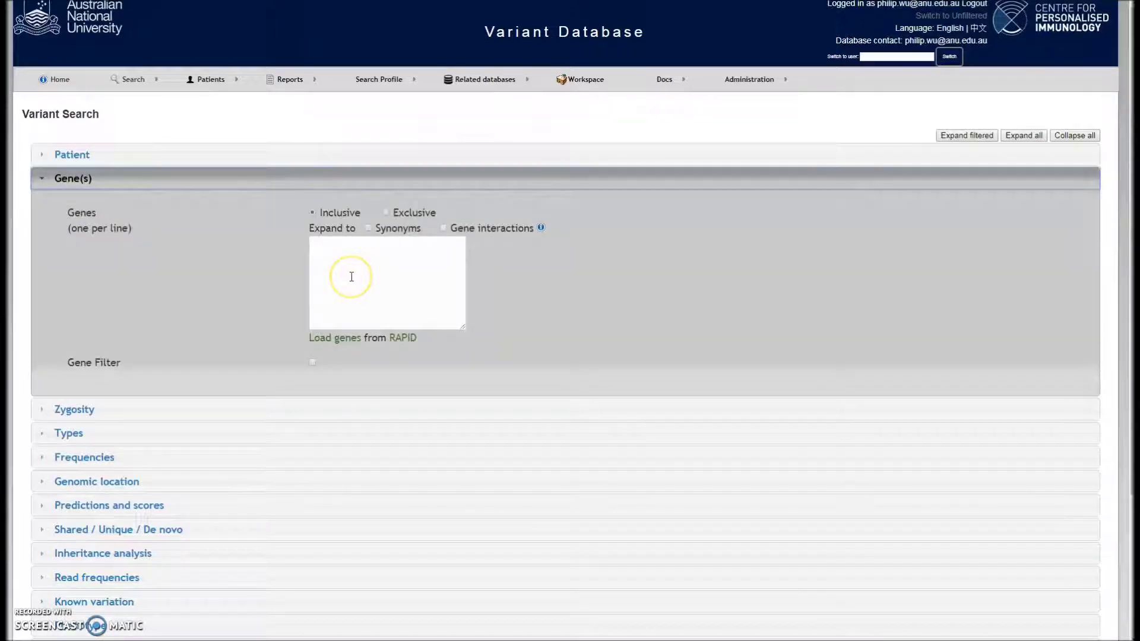
left_click(208, 412)
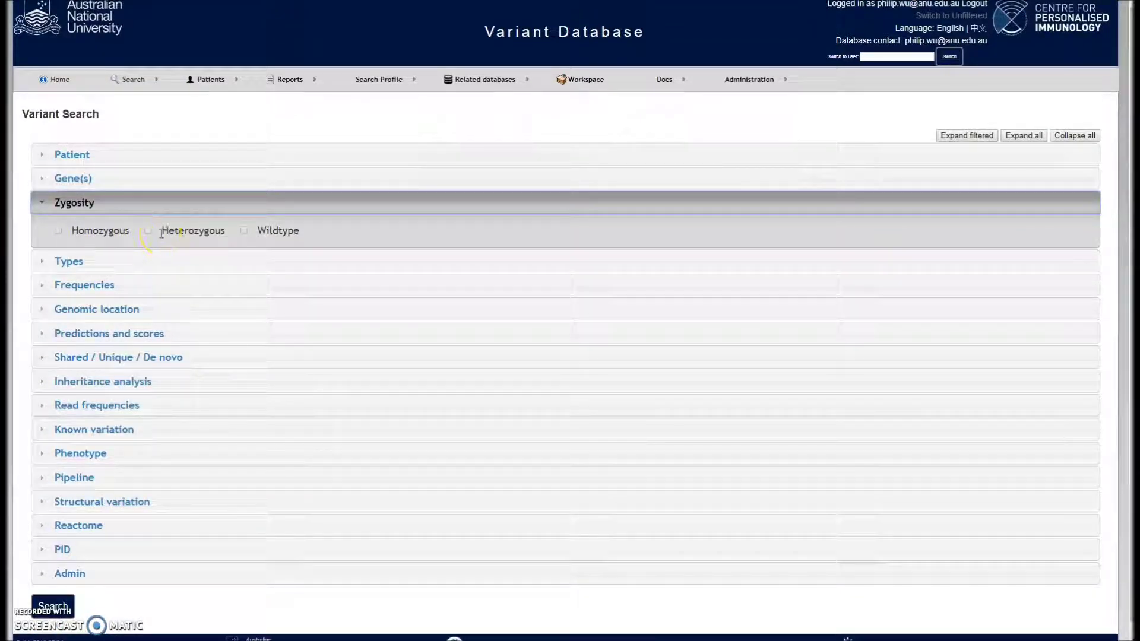
left_click(170, 262)
left_click_drag(178, 262, 298, 267)
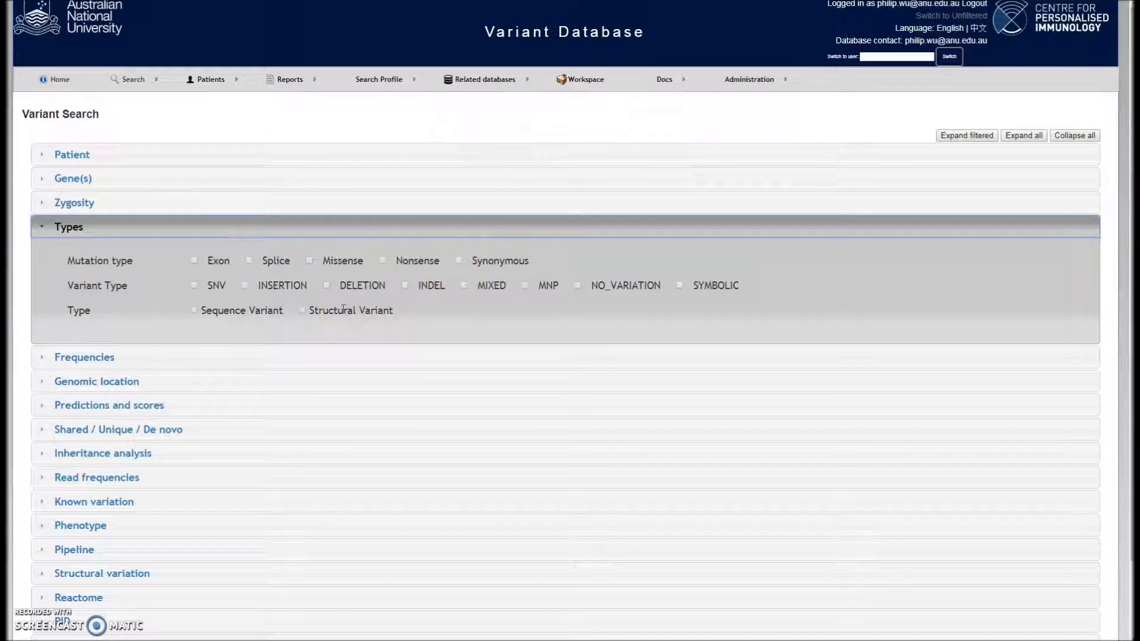
Expand the Frequencies, Genomic location and Predictions and scores filter sections
left_click(292, 358)
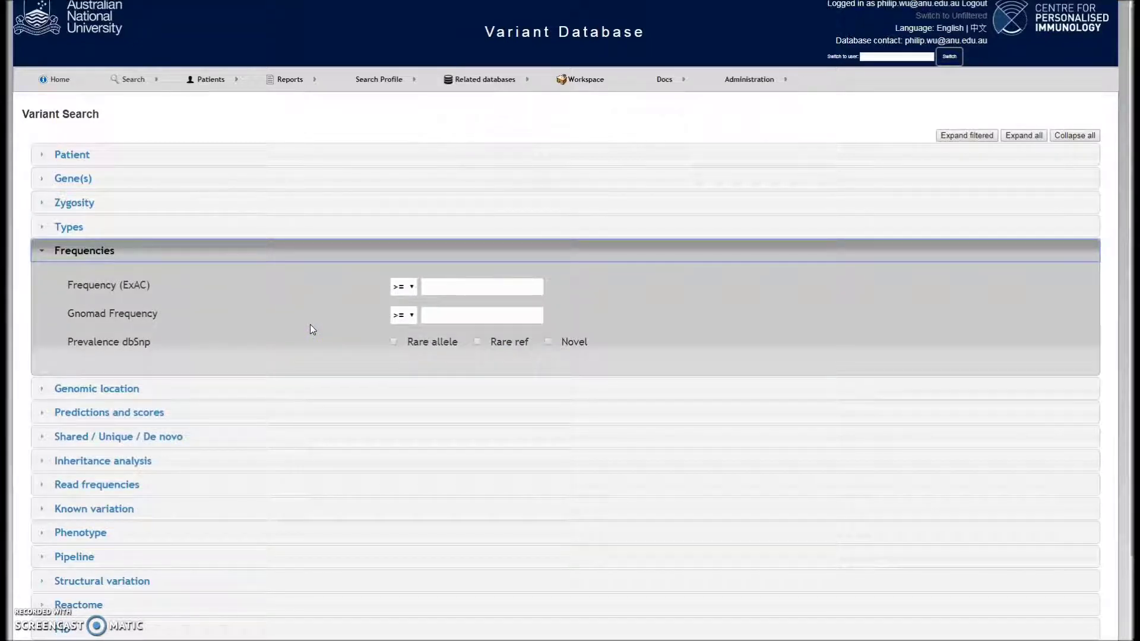
left_click(259, 389)
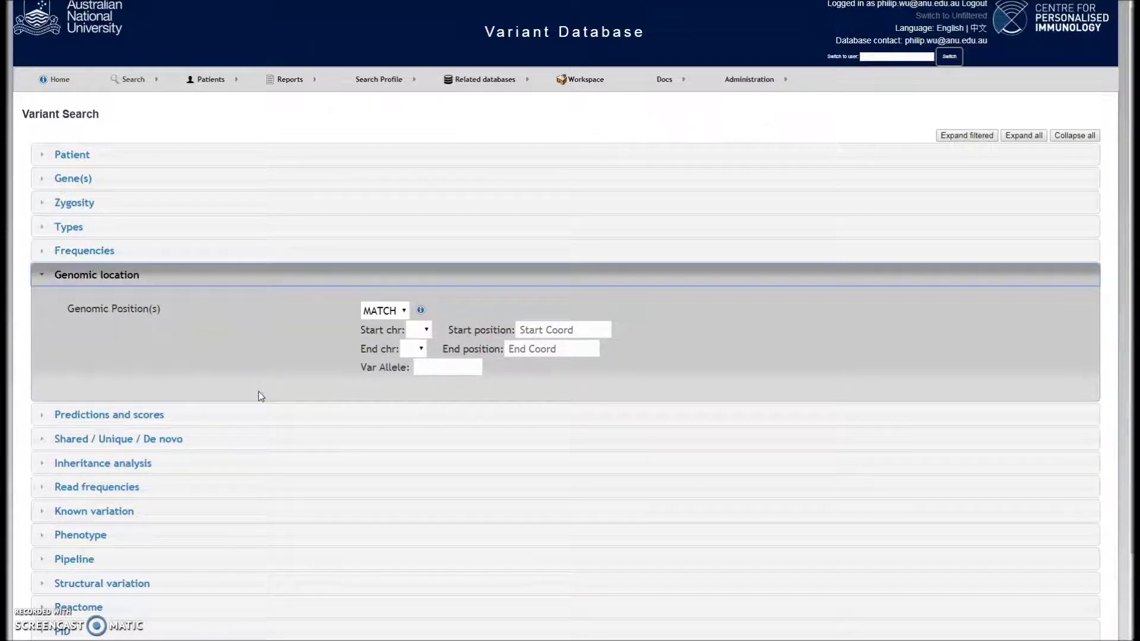
left_click(234, 415)
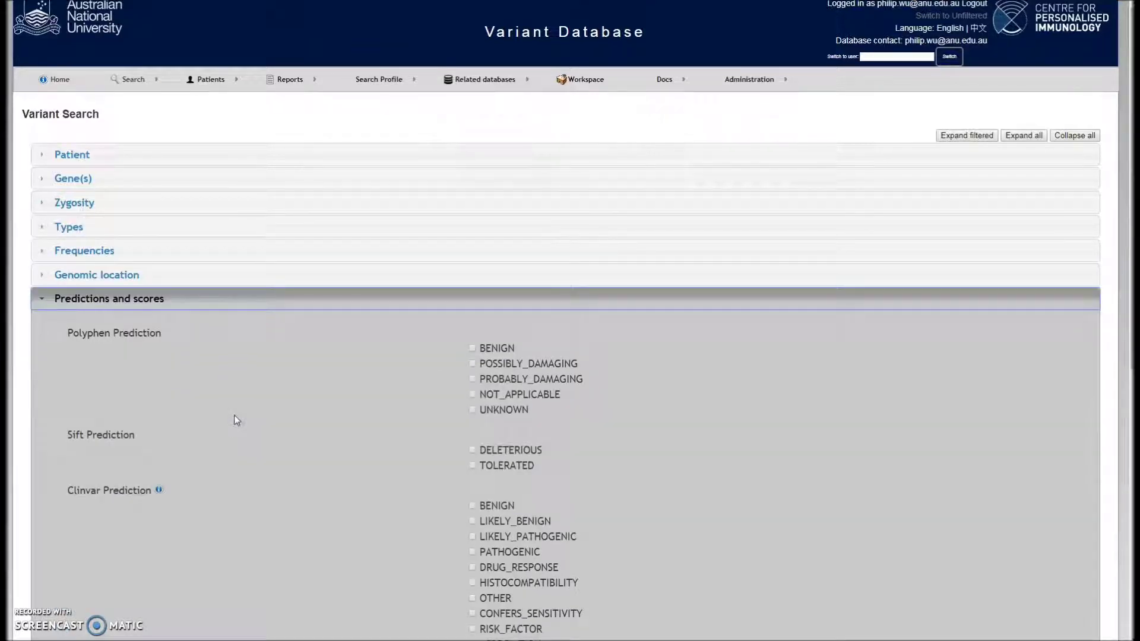
scroll(265, 371, "down", 2)
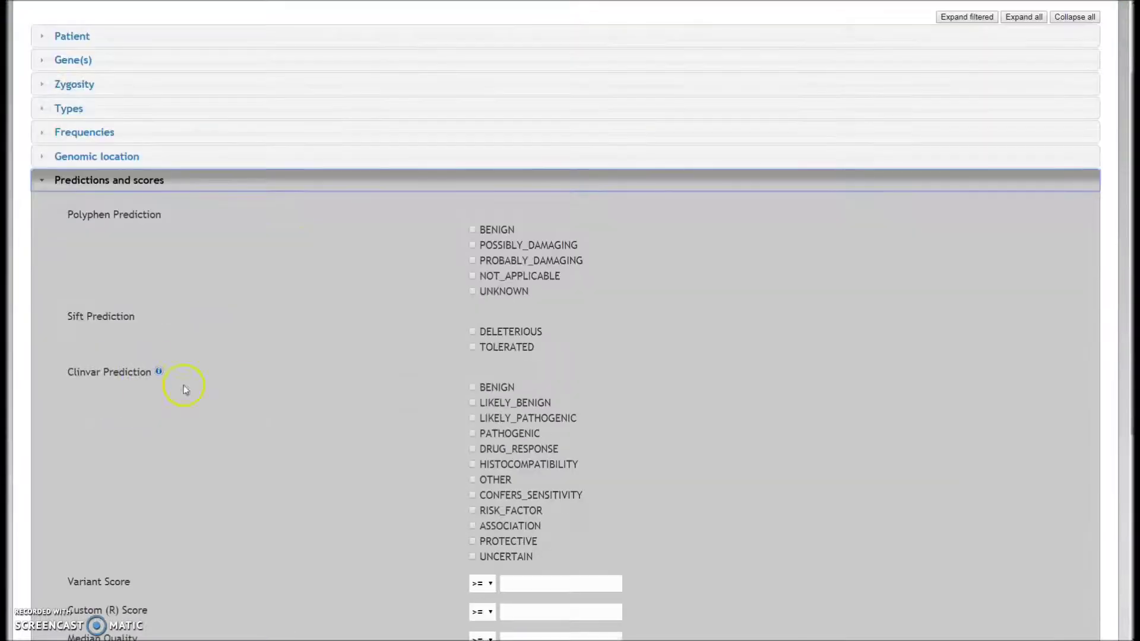
mouse_move(94, 386)
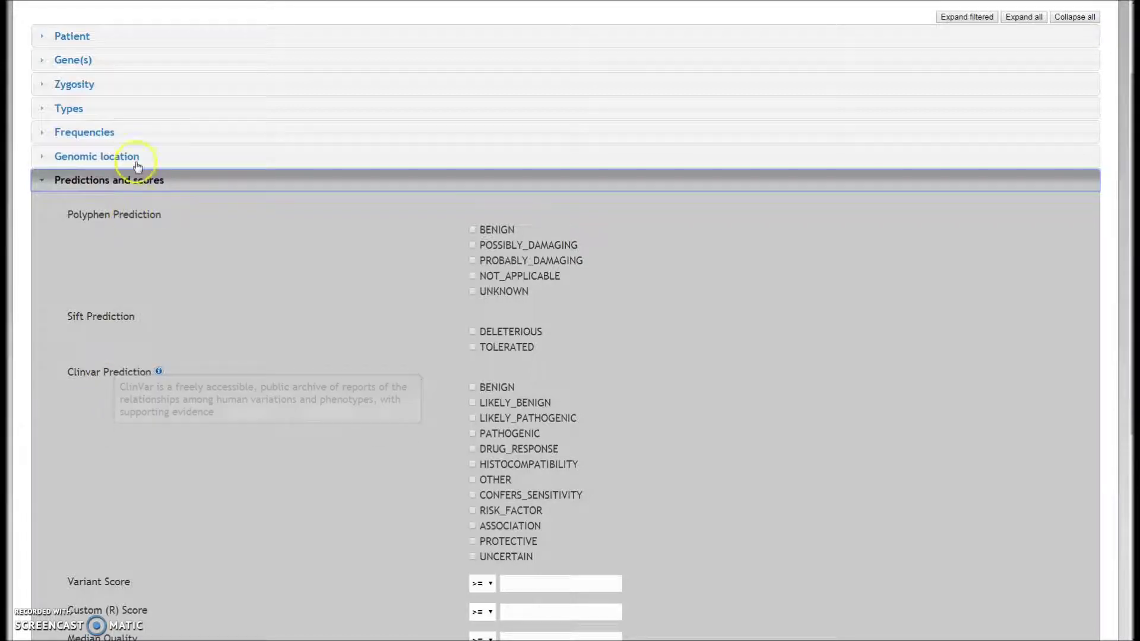
Review the shared, unique and de novo filters, including the 100.0 percent shared threshold
left_click(145, 180)
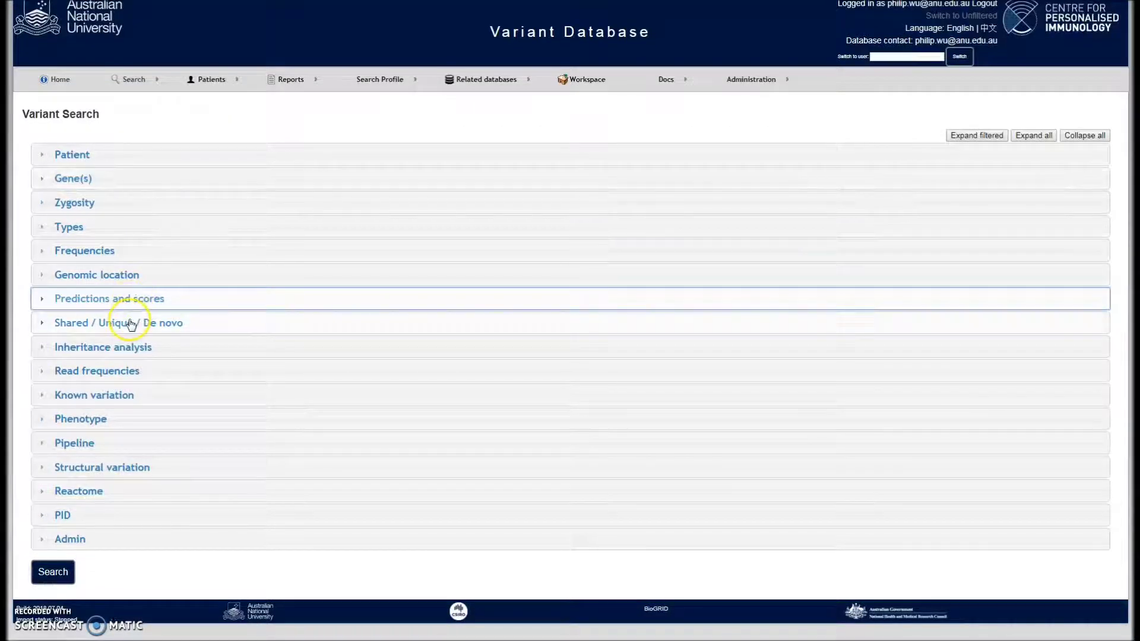
left_click(131, 324)
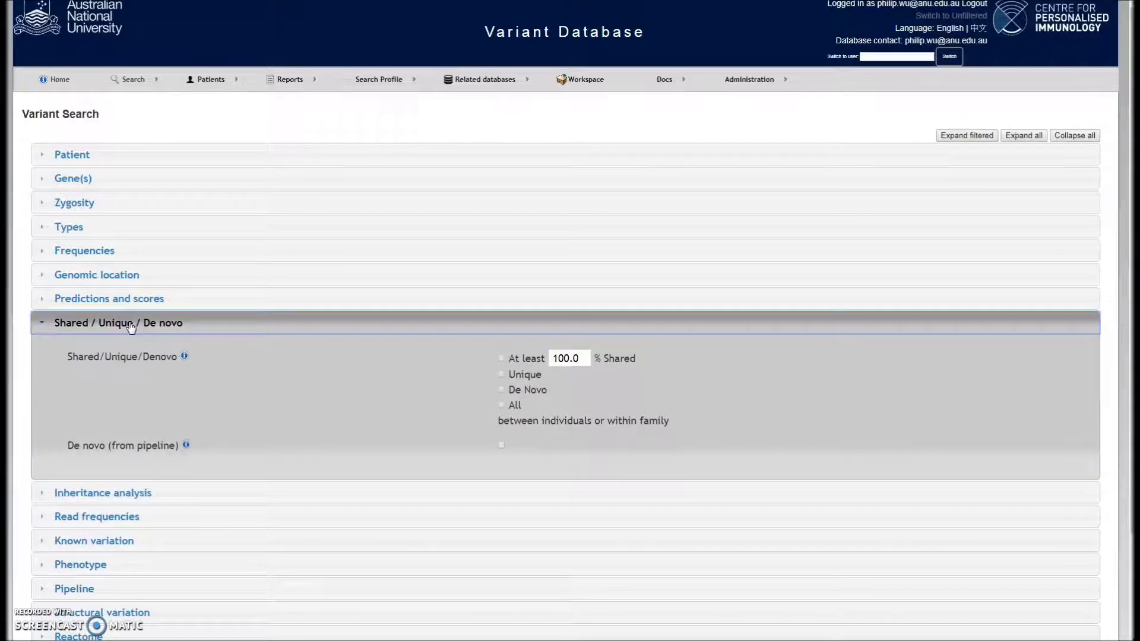
mouse_move(355, 363)
left_click_drag(515, 374, 540, 377)
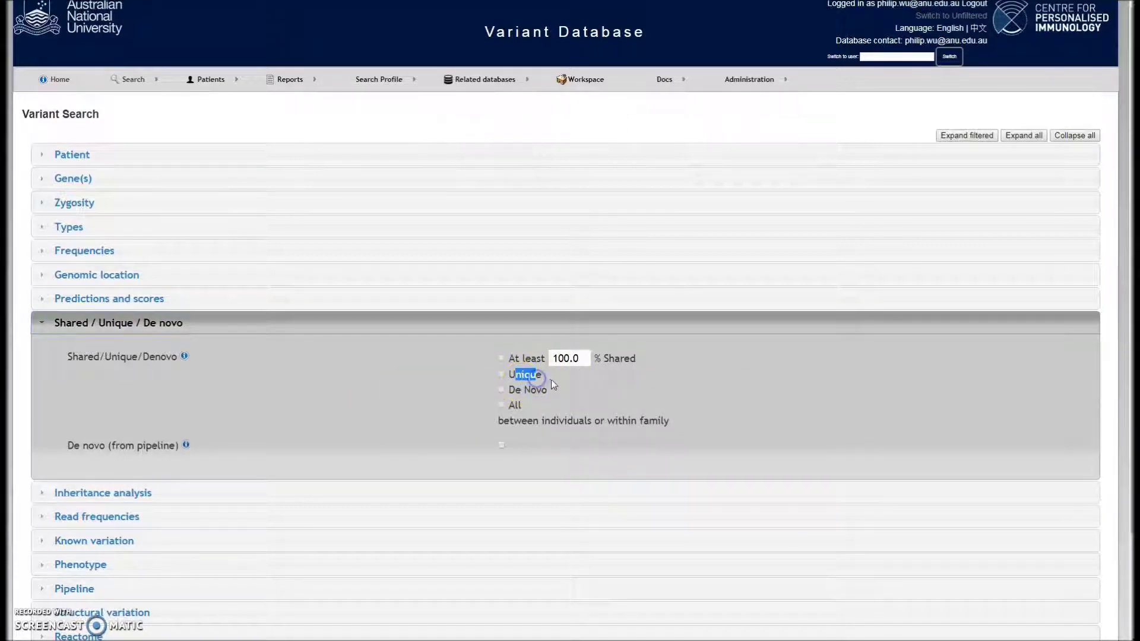
left_click(553, 384)
left_click_drag(515, 390, 537, 393)
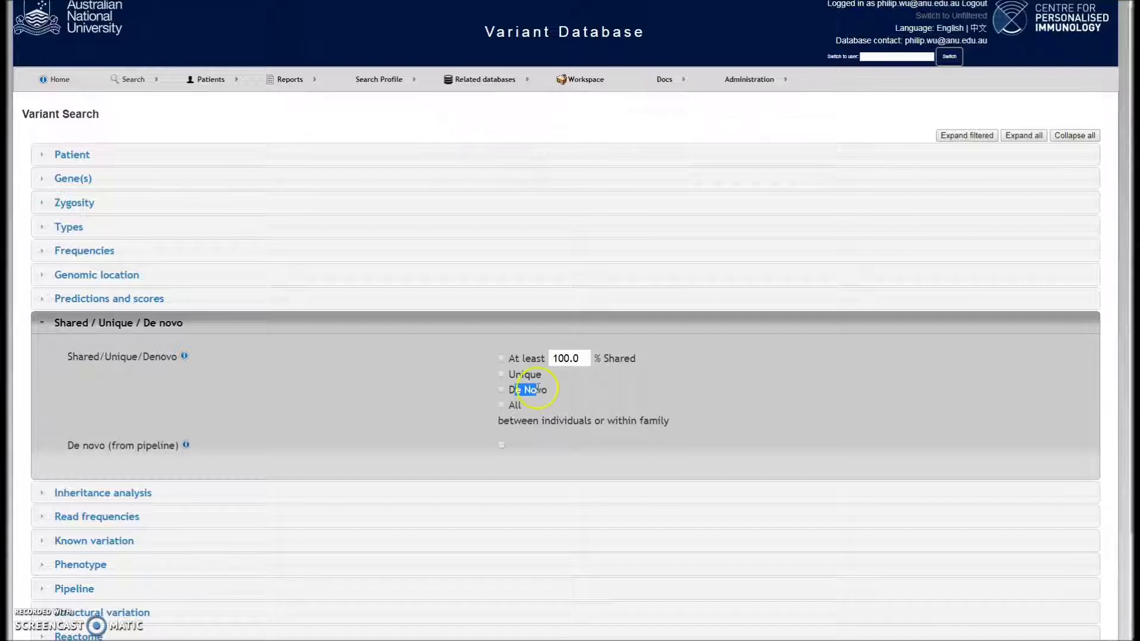
left_click(595, 351)
left_click(575, 358)
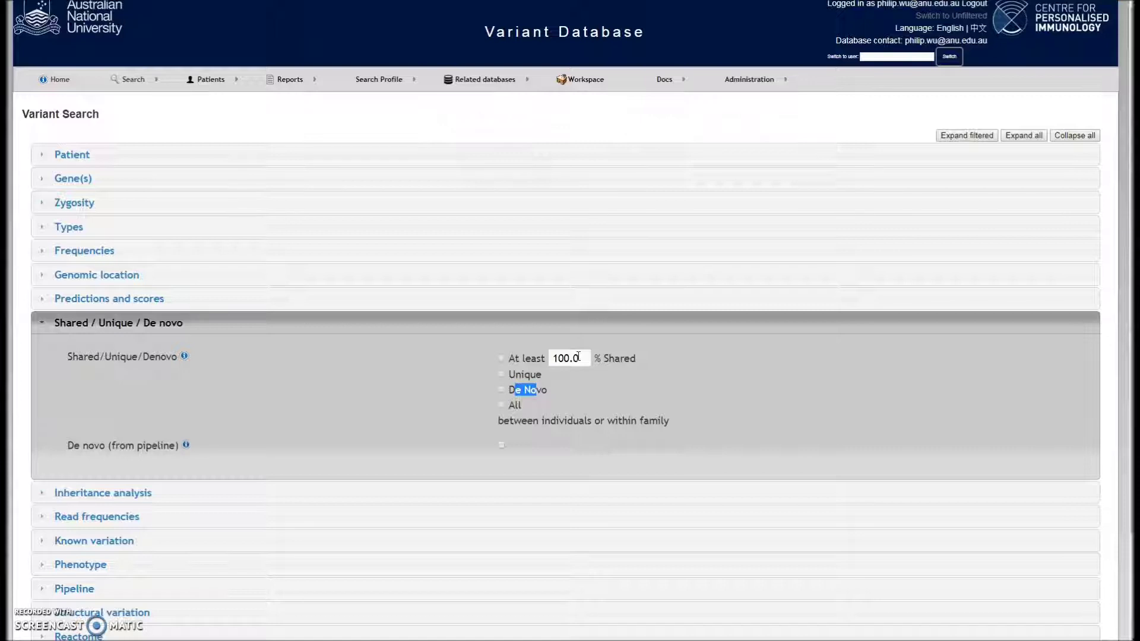
left_click(184, 323)
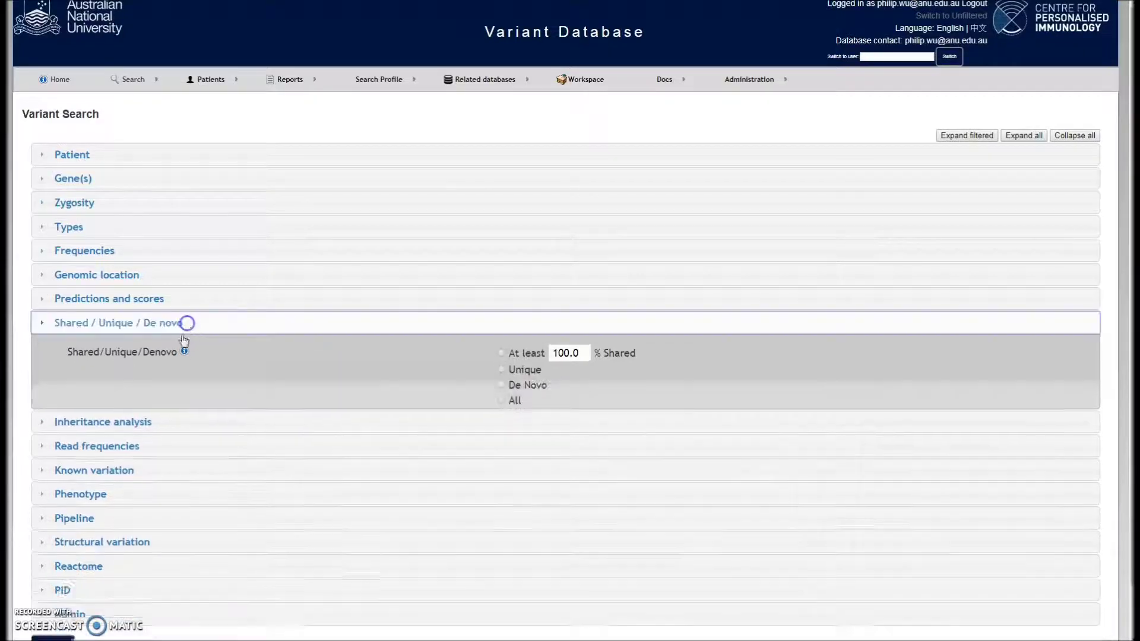
Expand Inheritance analysis, showing Pipeline Disease Inheritance and Realtime Pedigree analysis options
left_click(165, 348)
mouse_move(178, 378)
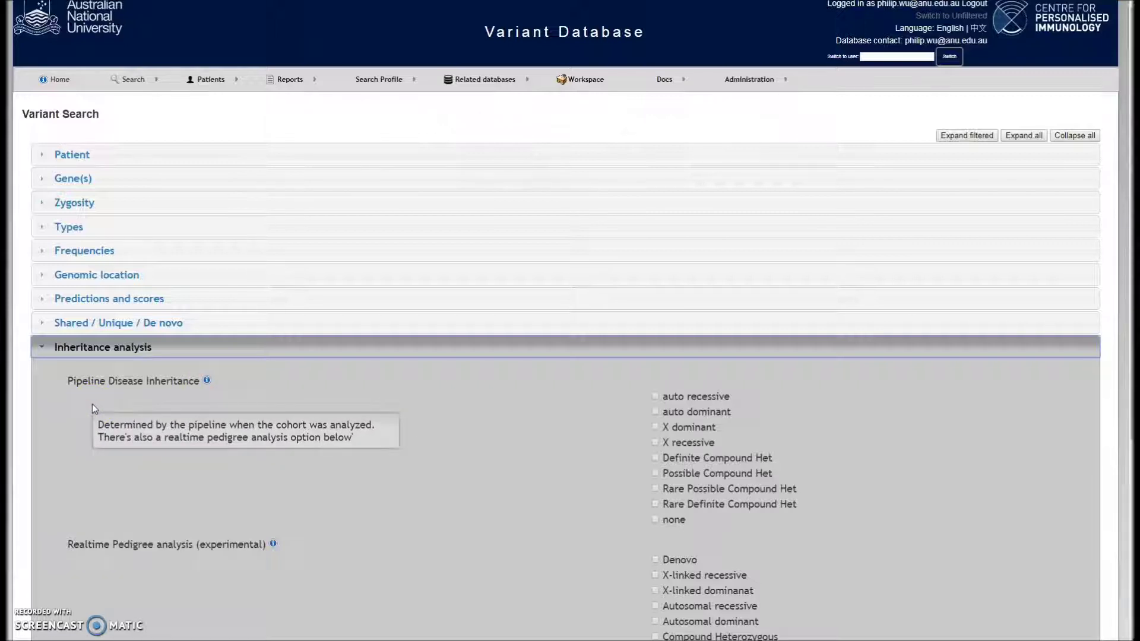
left_click_drag(68, 381, 119, 386)
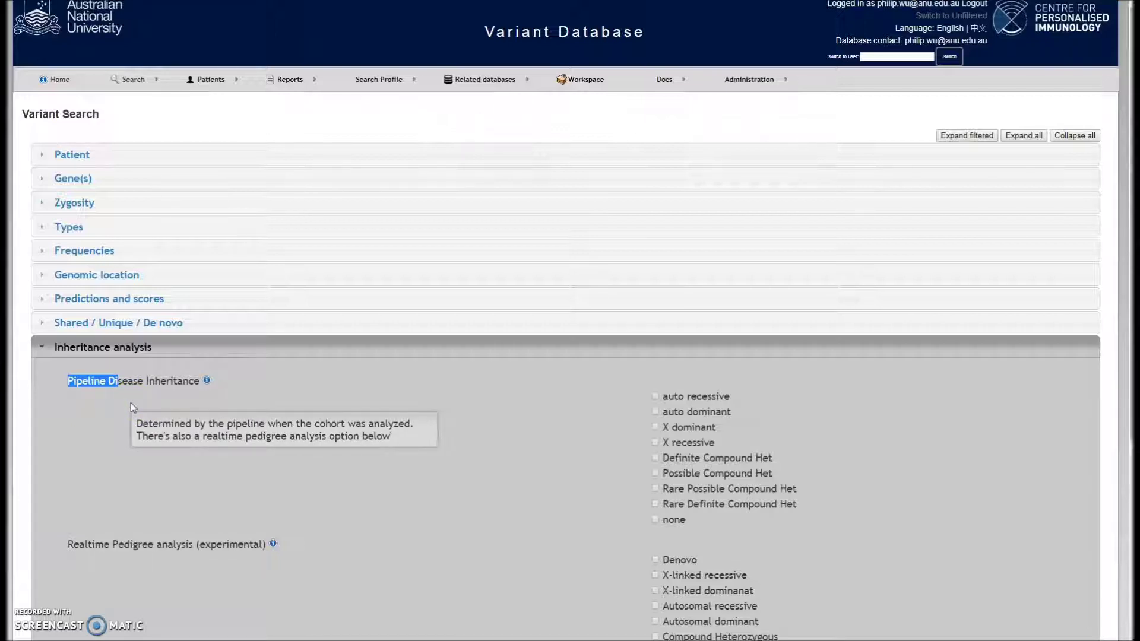
scroll(131, 402, "down", 1)
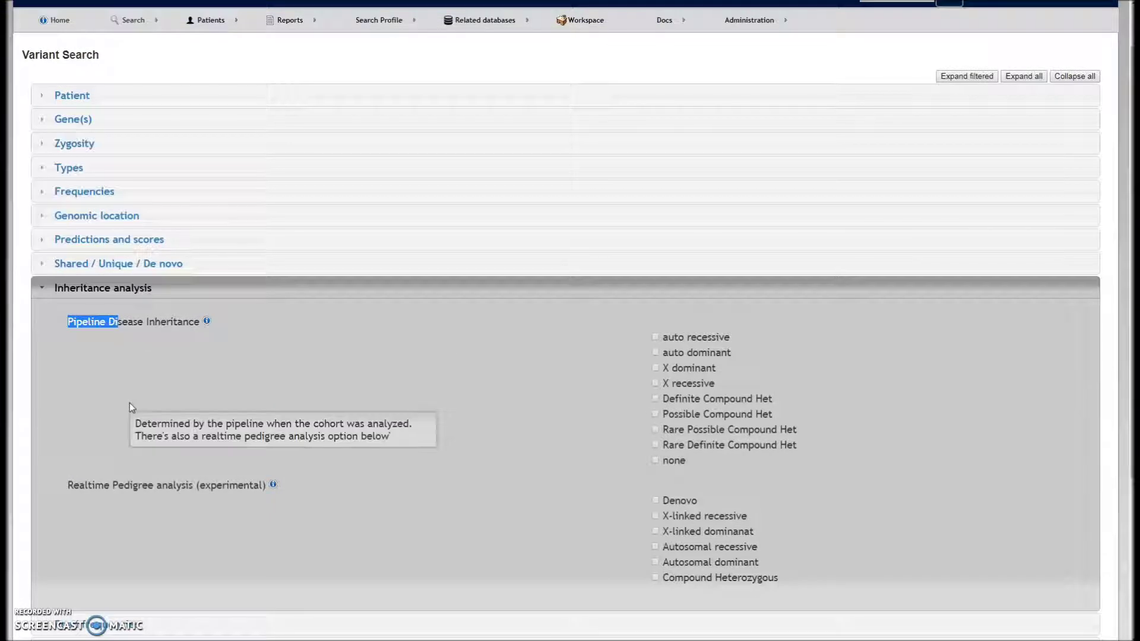
left_click_drag(73, 485, 164, 485)
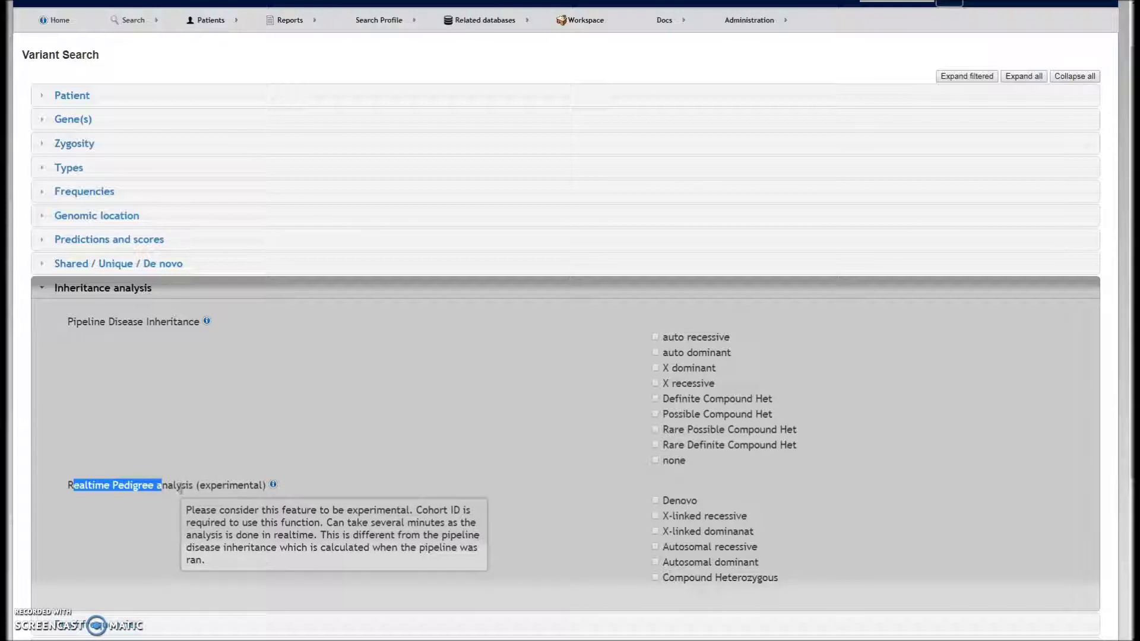
scroll(182, 491, "down", 1)
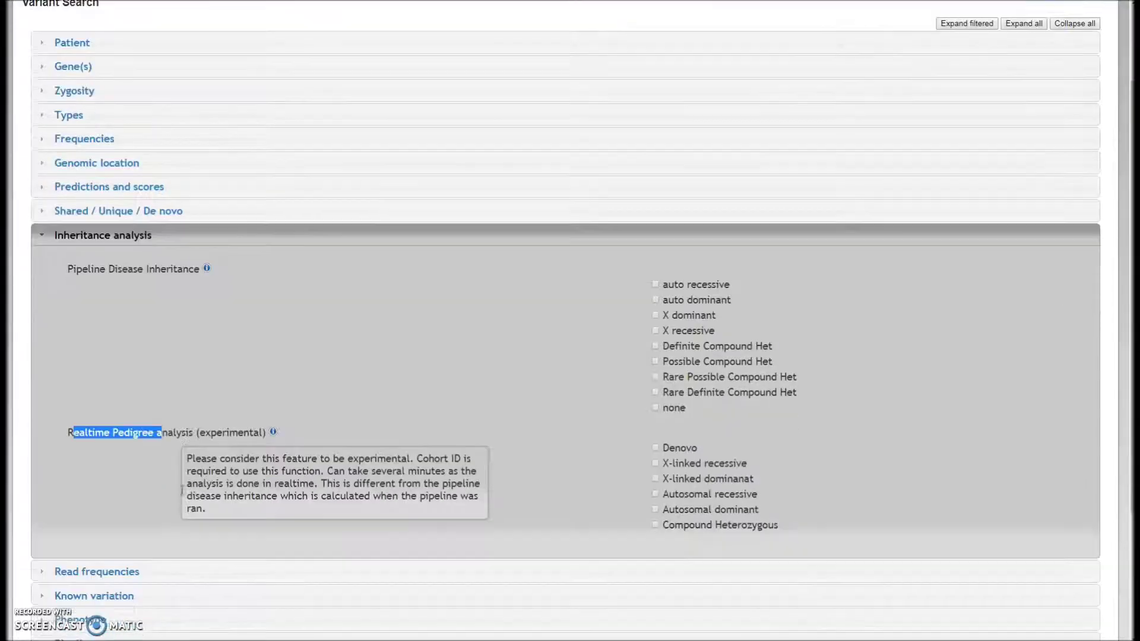
Collapse Inheritance analysis and expand the Read frequencies, Known variation and Phenotype filters
left_click(171, 227)
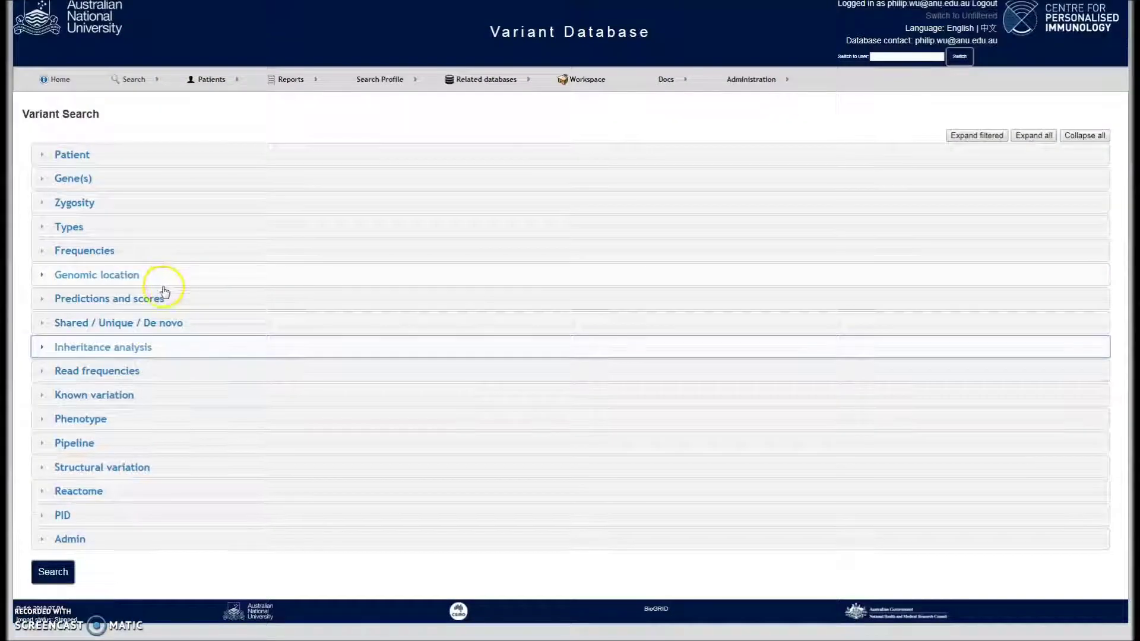
left_click(153, 373)
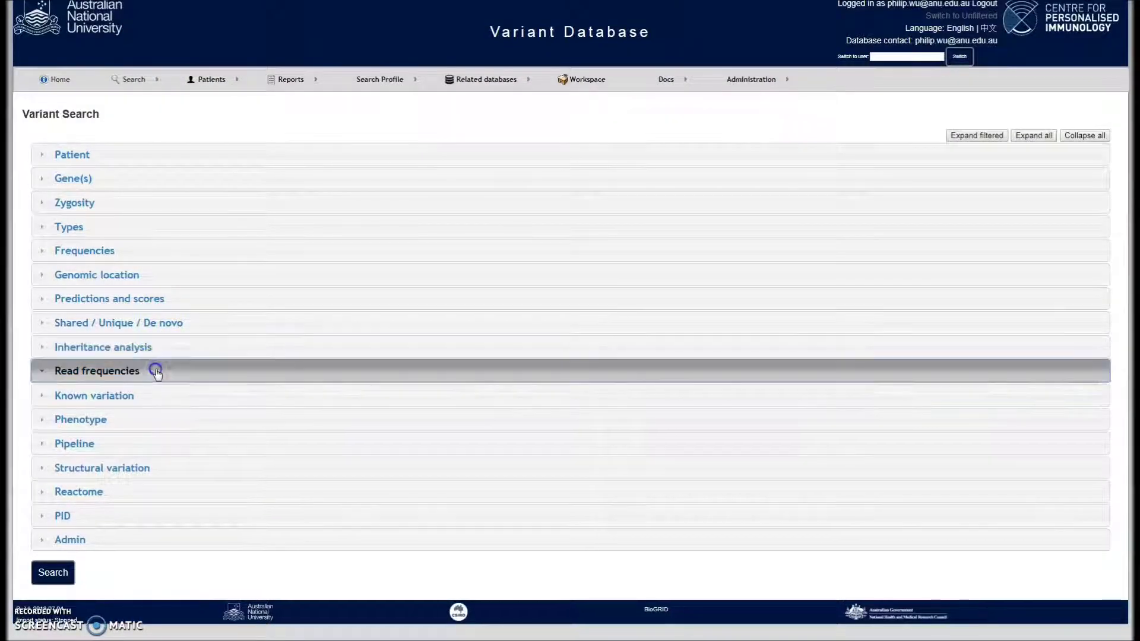
mouse_move(183, 406)
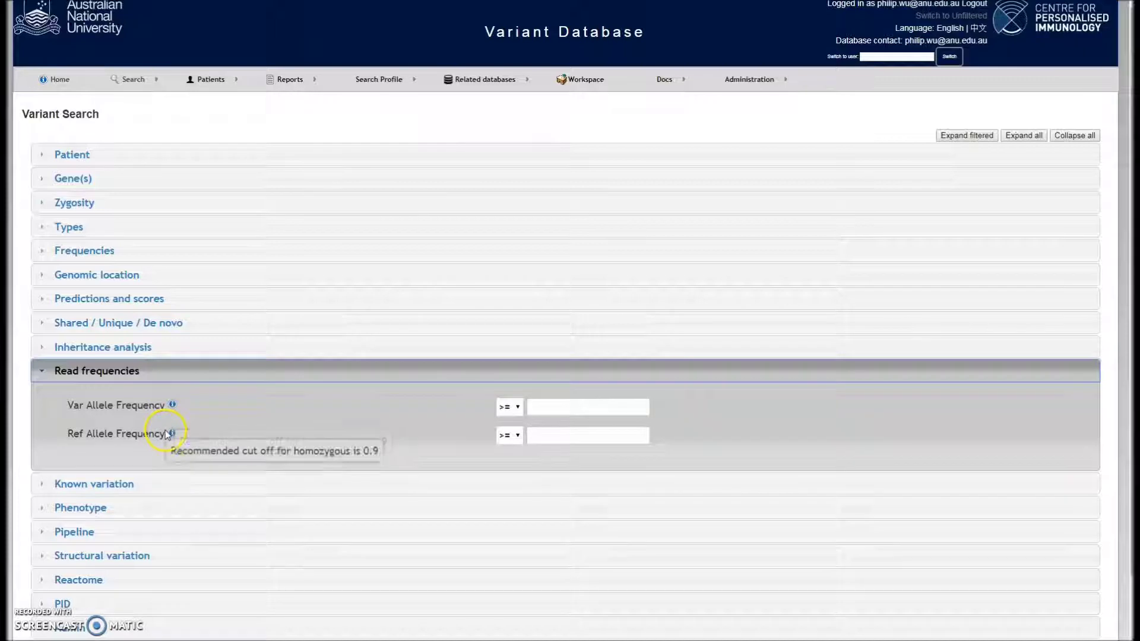
left_click(153, 482)
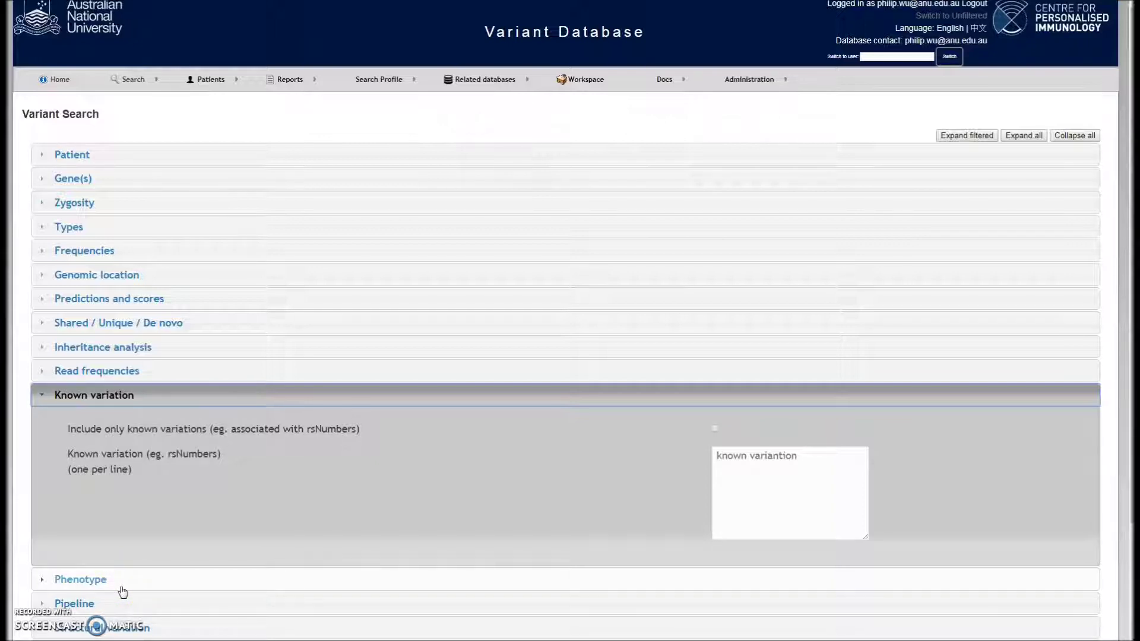
left_click(123, 589)
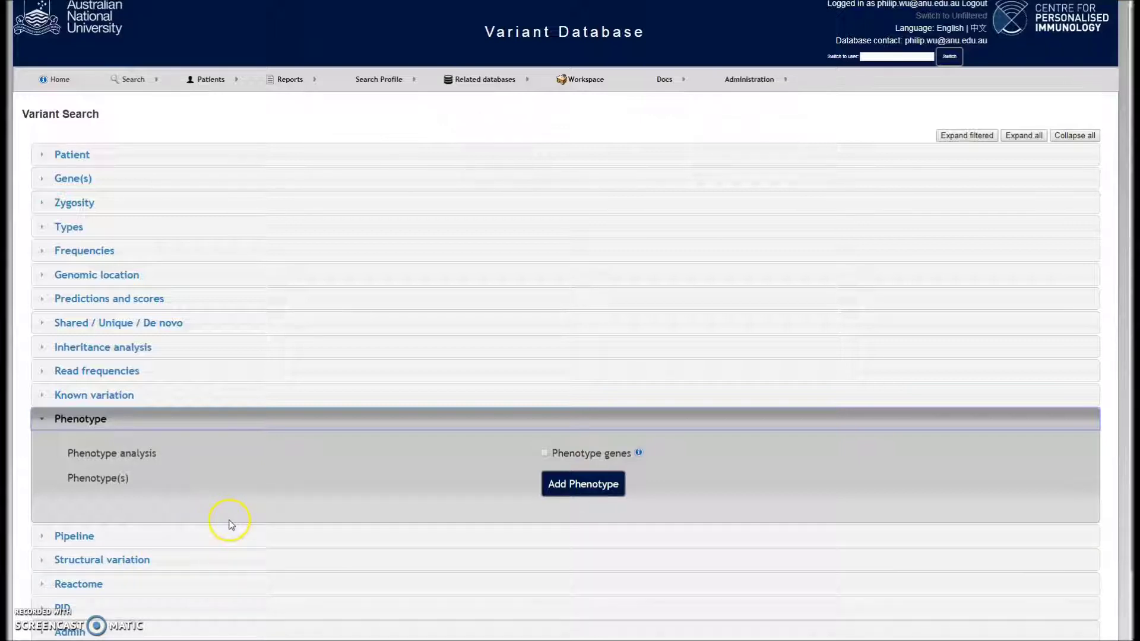
Expand the Pipeline filters and view then dismiss the suggested cohort IDs
left_click(209, 545)
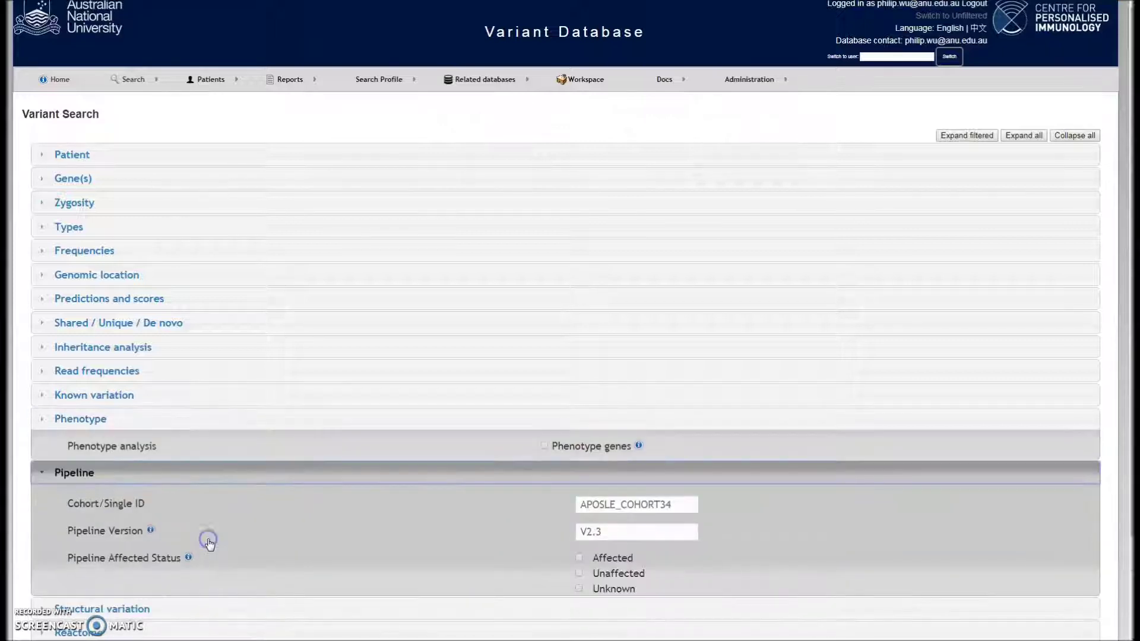
mouse_move(209, 544)
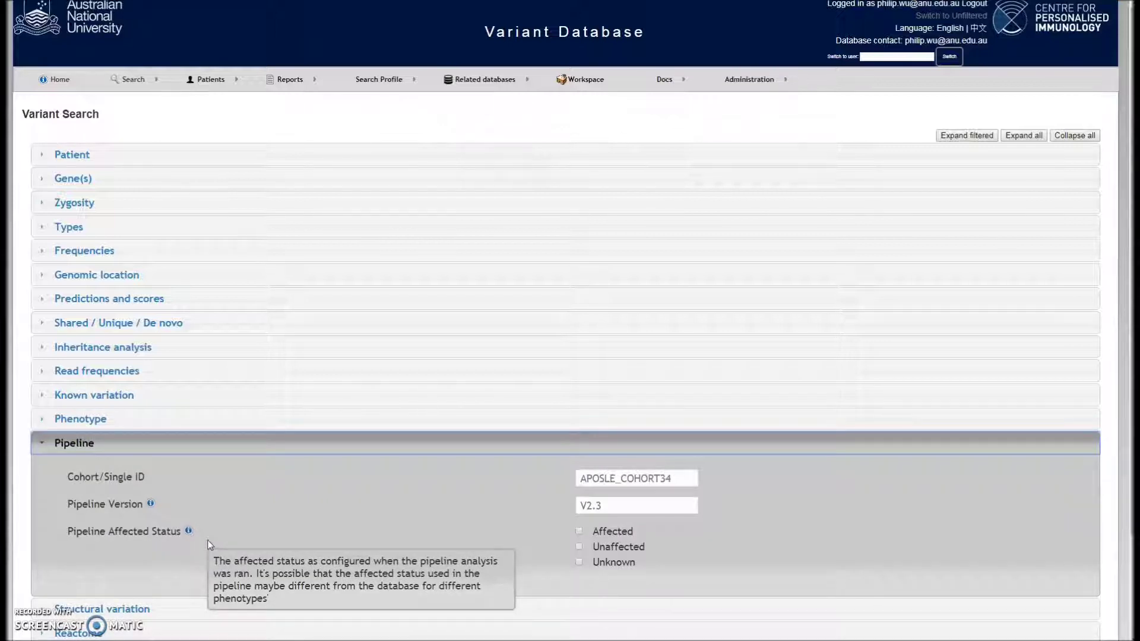
left_click(591, 479)
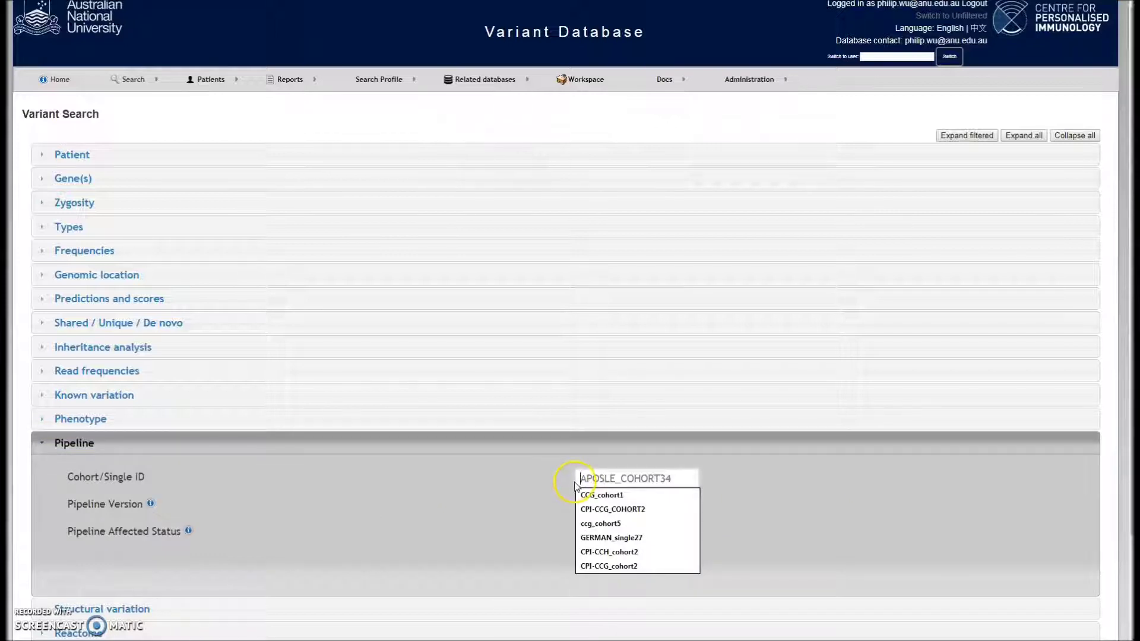
left_click(523, 484)
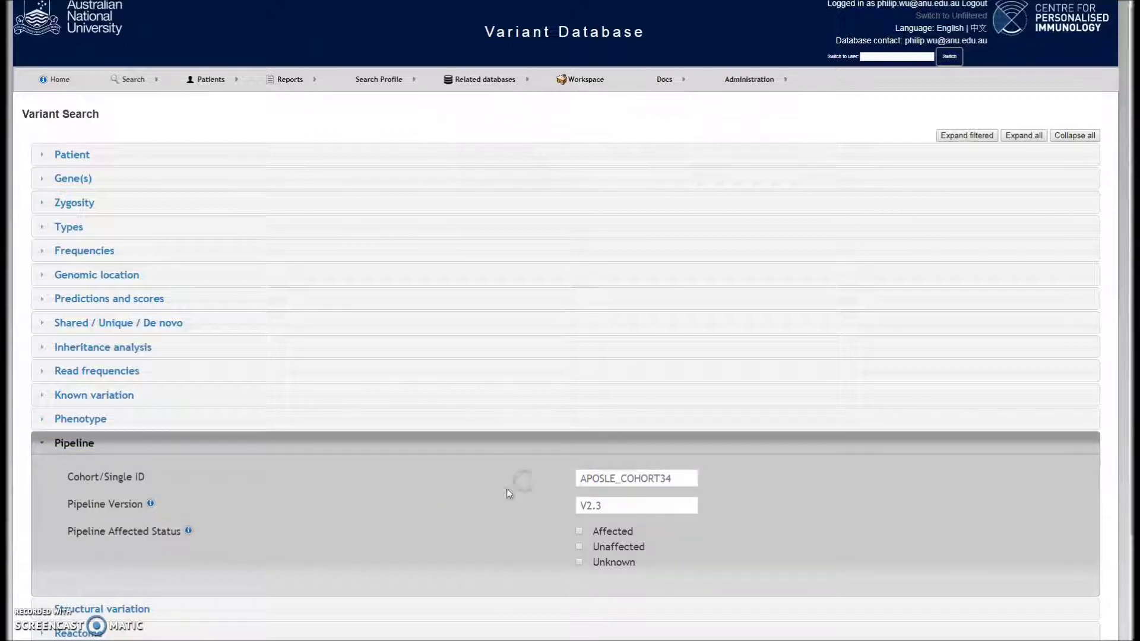
scroll(200, 561, "down", 1)
Expand Structural variation, Reactome and PID filters, then collapse all sections
left_click(186, 548)
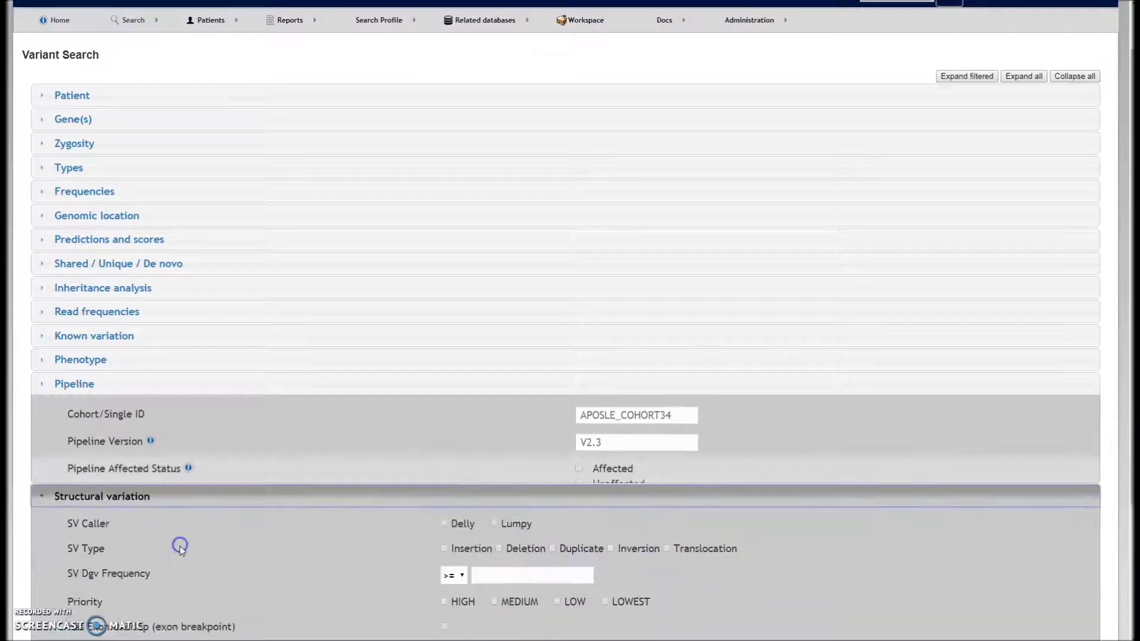
scroll(187, 549, "down", 2)
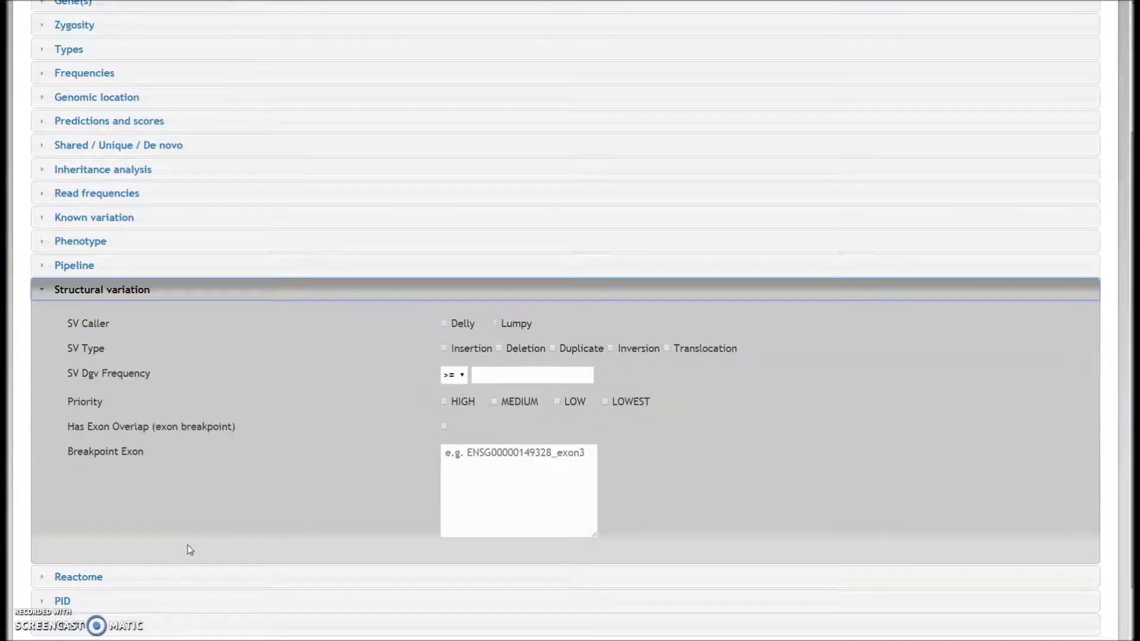
scroll(187, 548, "down", 1)
left_click(179, 522)
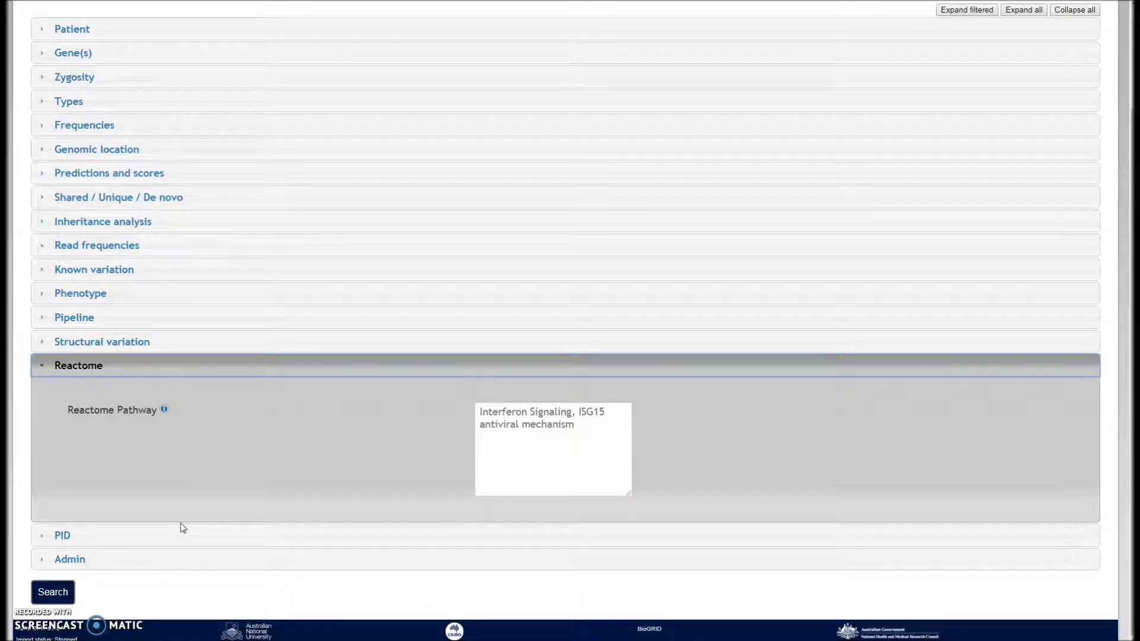
left_click(180, 539)
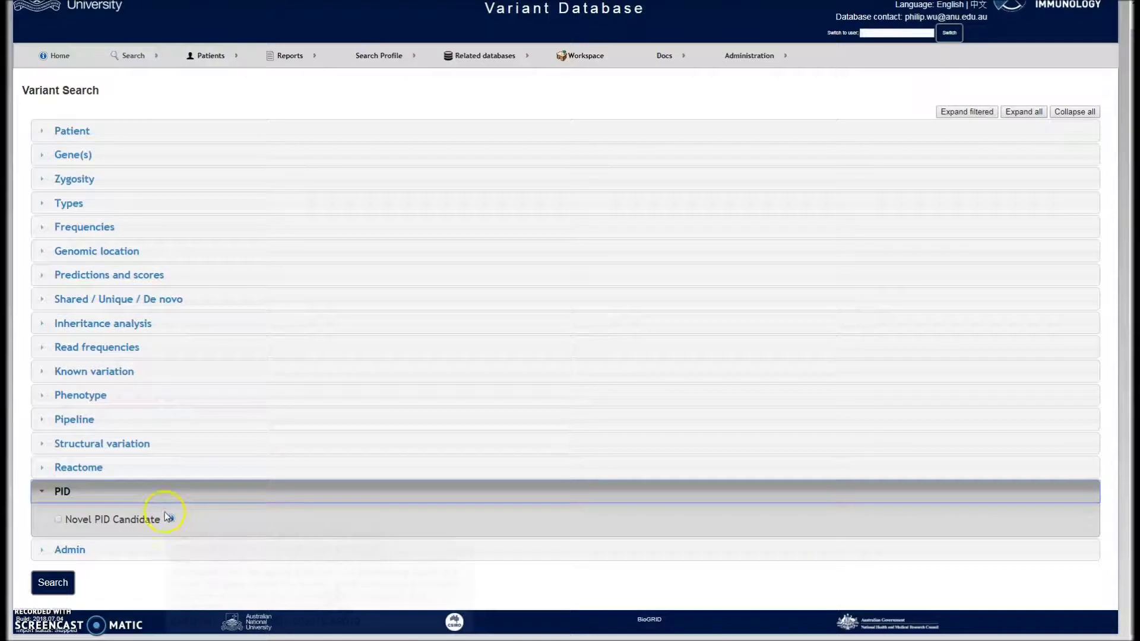
left_click(153, 493)
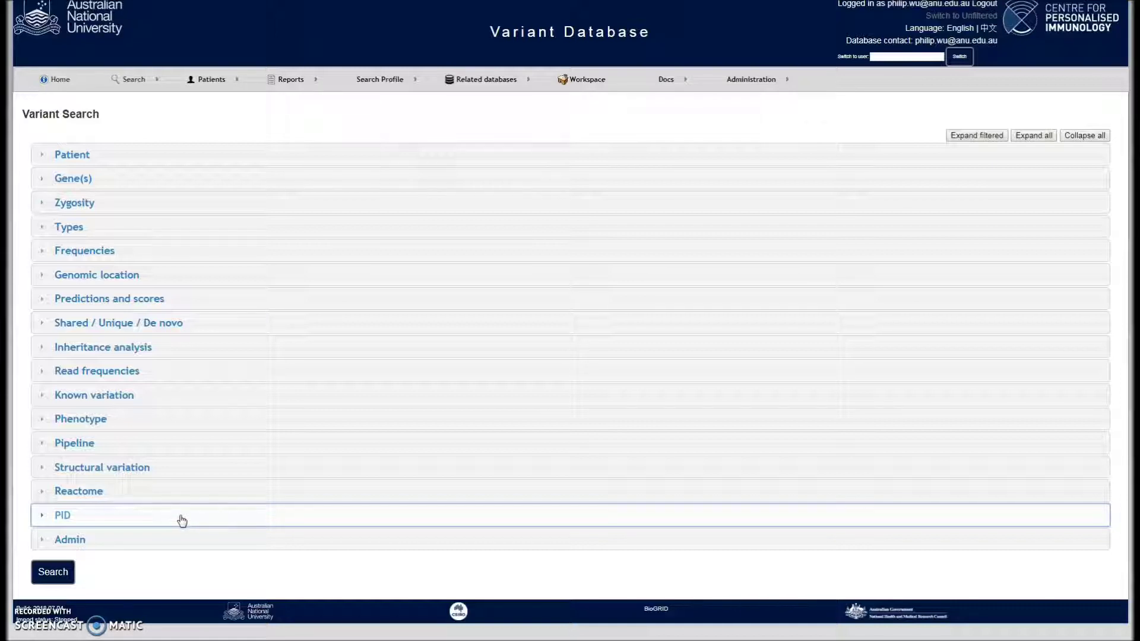
left_click(199, 526)
mouse_move(495, 640)
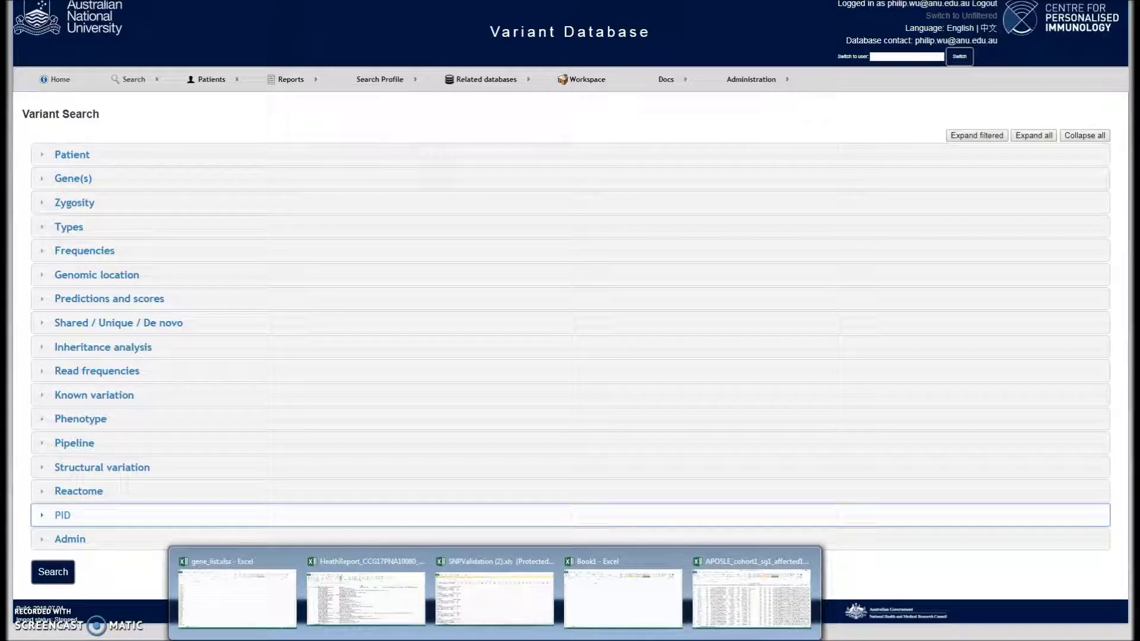
Copy gene names A1:A14 from gene_list.xlsx and return to the Variant Search
left_click(246, 589)
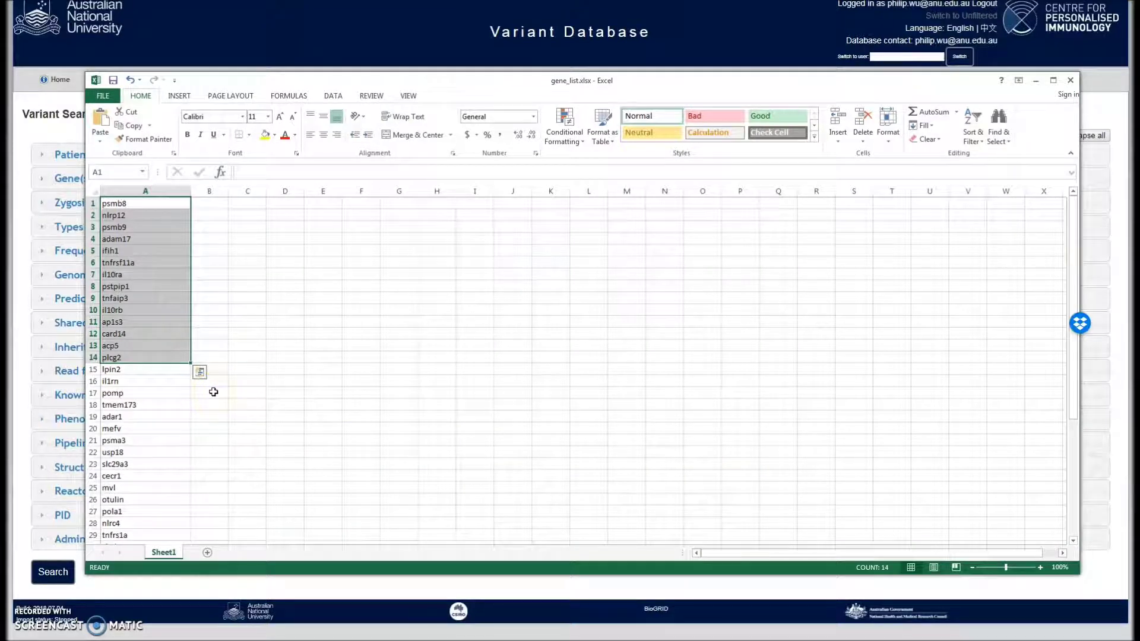
key("ctrl+c")
left_click(65, 137)
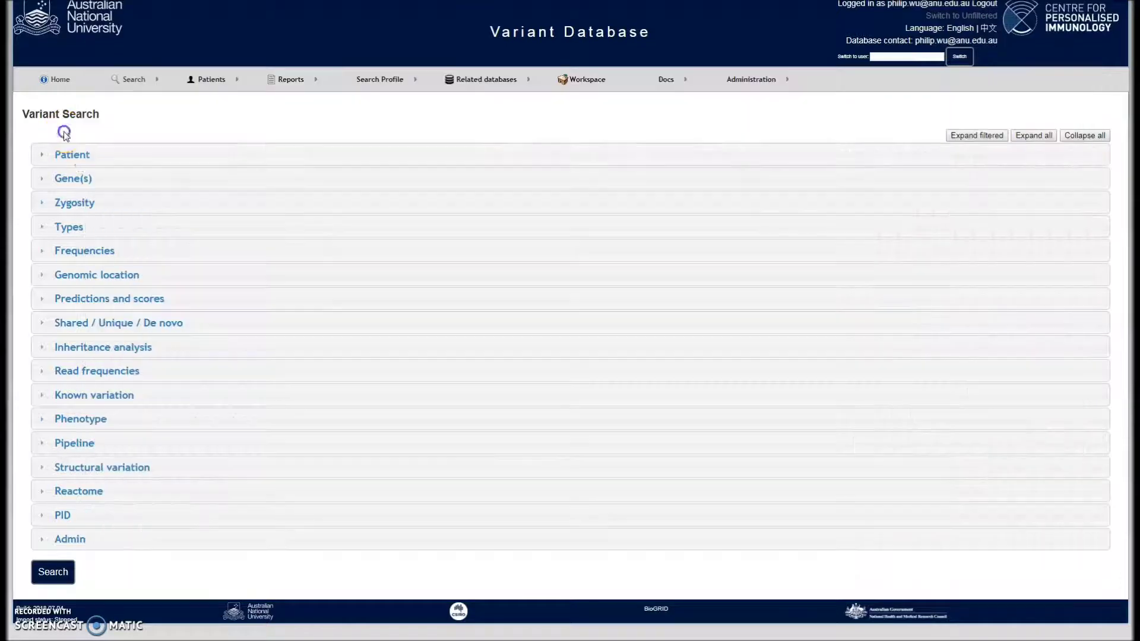
Paste the copied genes, psmb8 through plcg2, into the Gene(s) Genes box
left_click(96, 179)
left_click(314, 284)
key("ctrl+v")
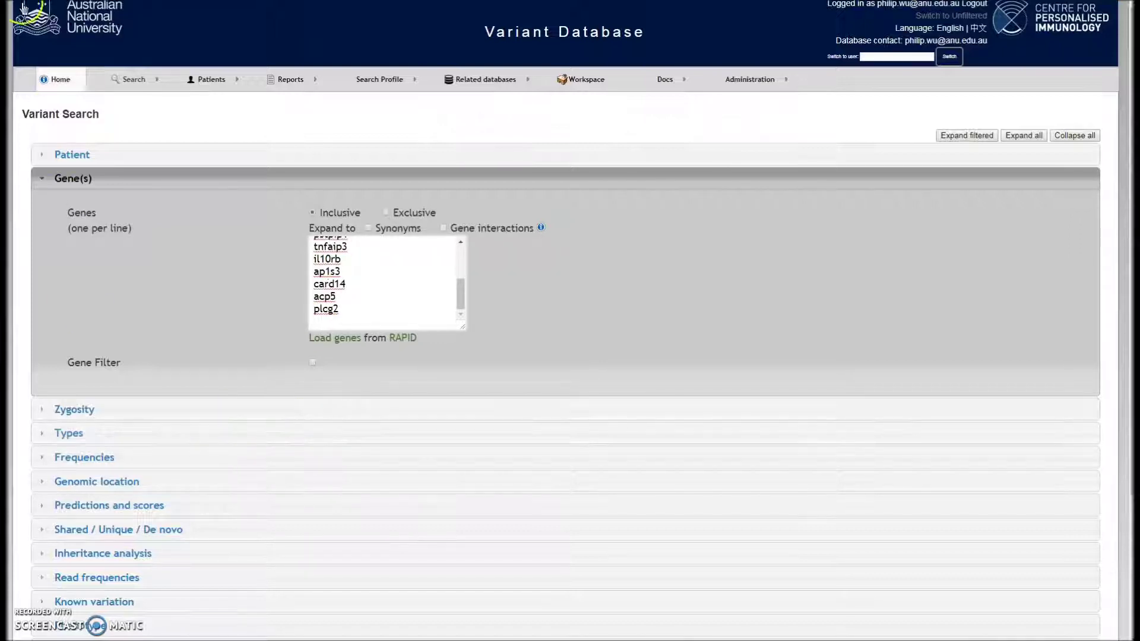
left_click(368, 303)
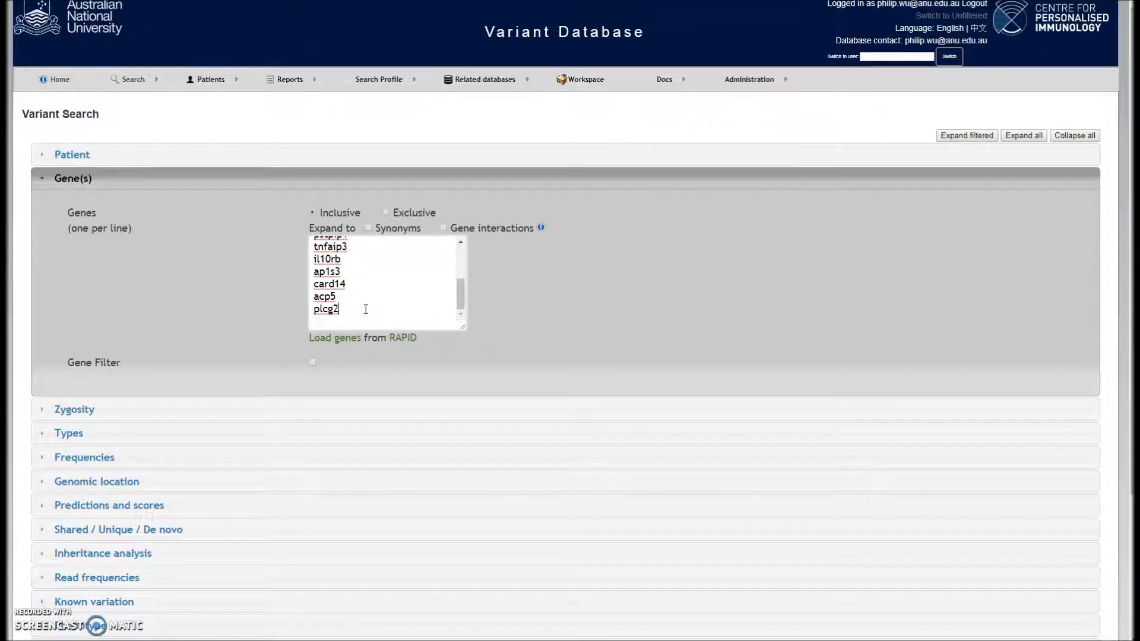
left_click(375, 86)
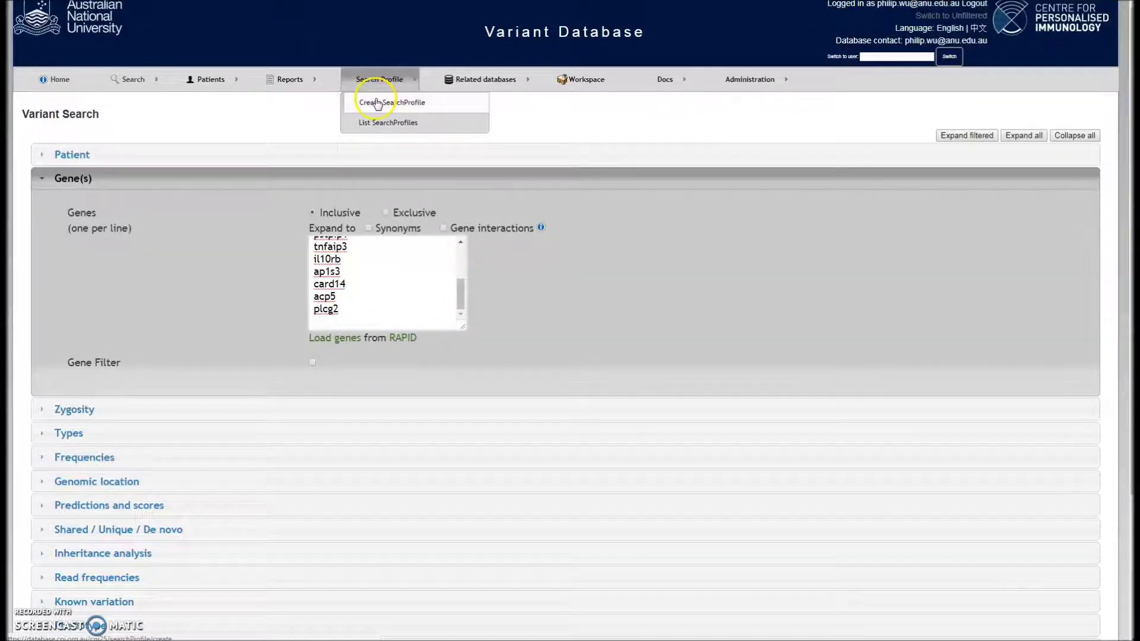
Create and save search profile 'my gene list' containing the pasted genes
left_click(374, 99)
left_click(279, 152)
left_click(264, 153)
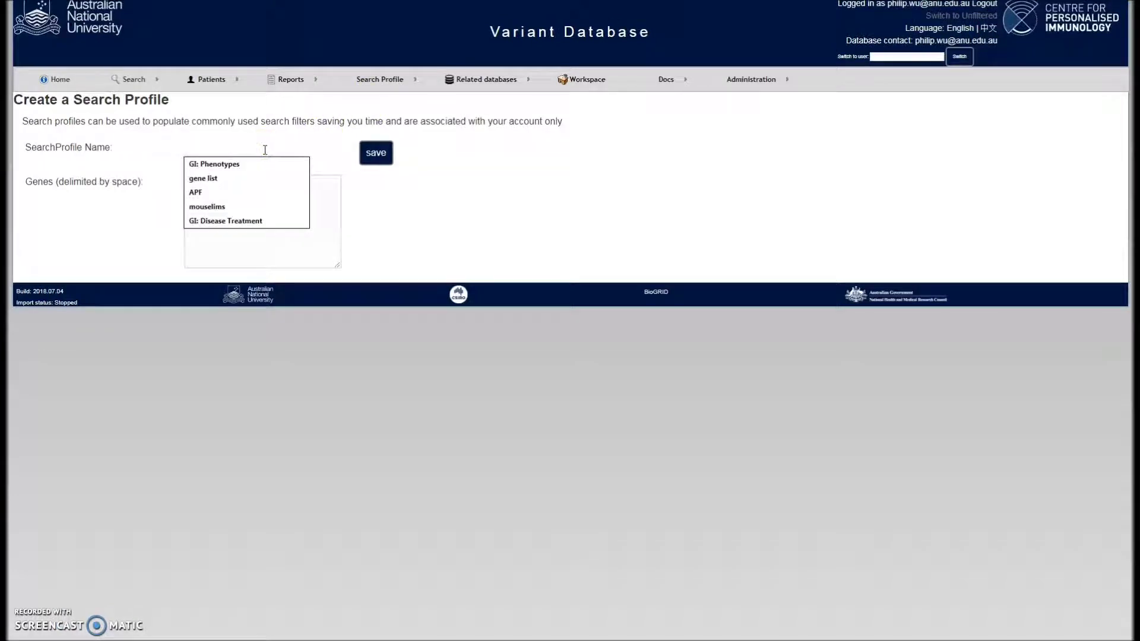
type("m")
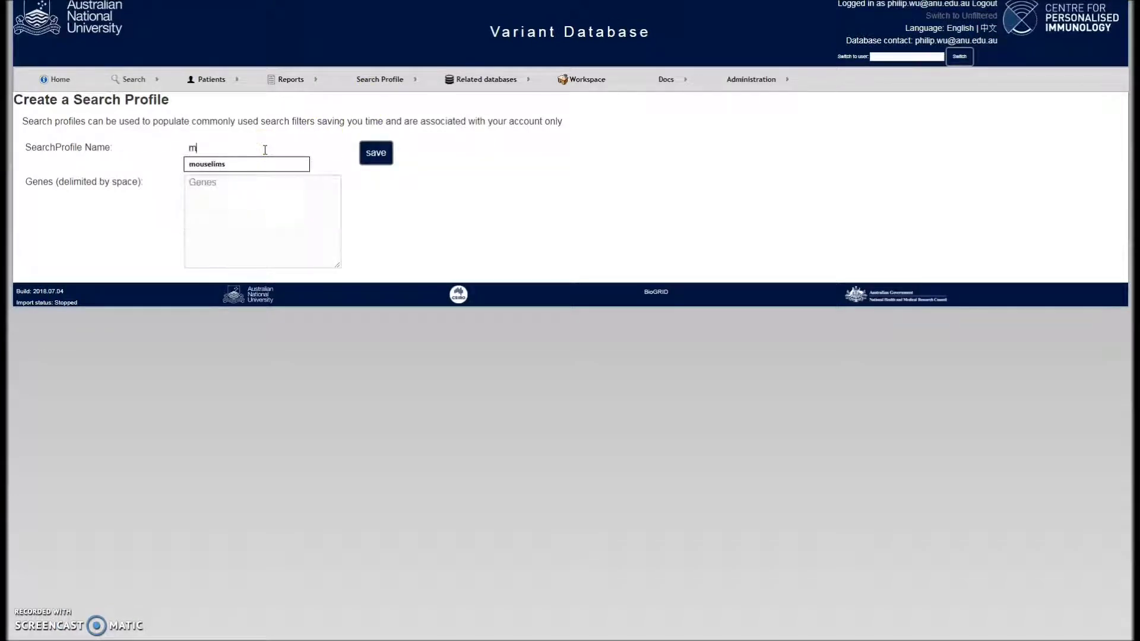
type("y gene list")
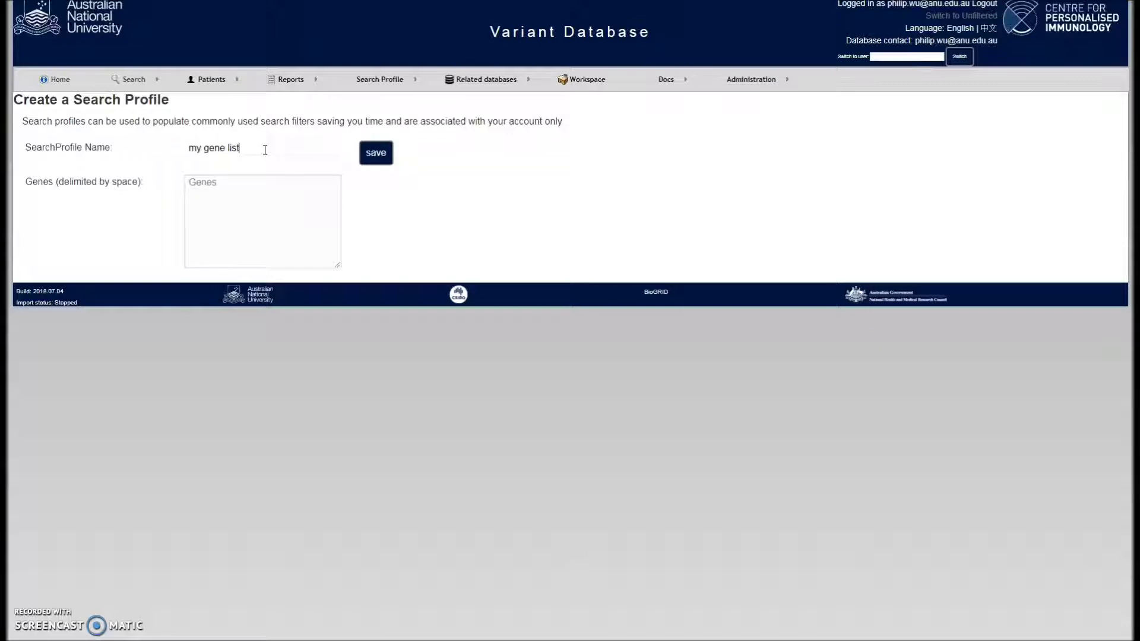
left_click(249, 193)
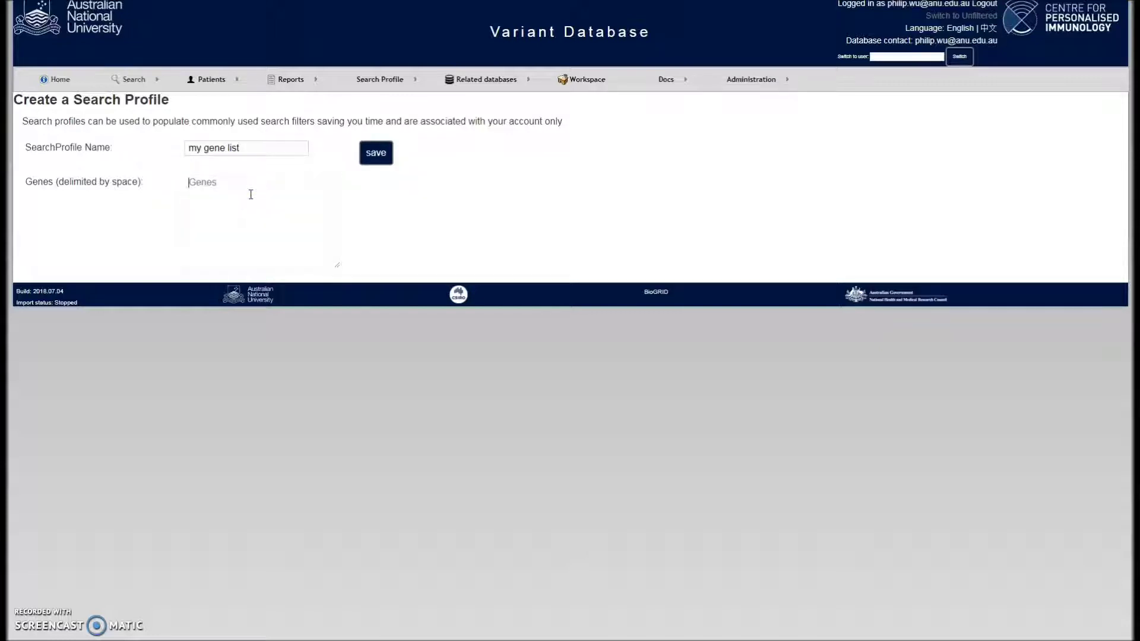
key("ctrl+v")
left_click(374, 151)
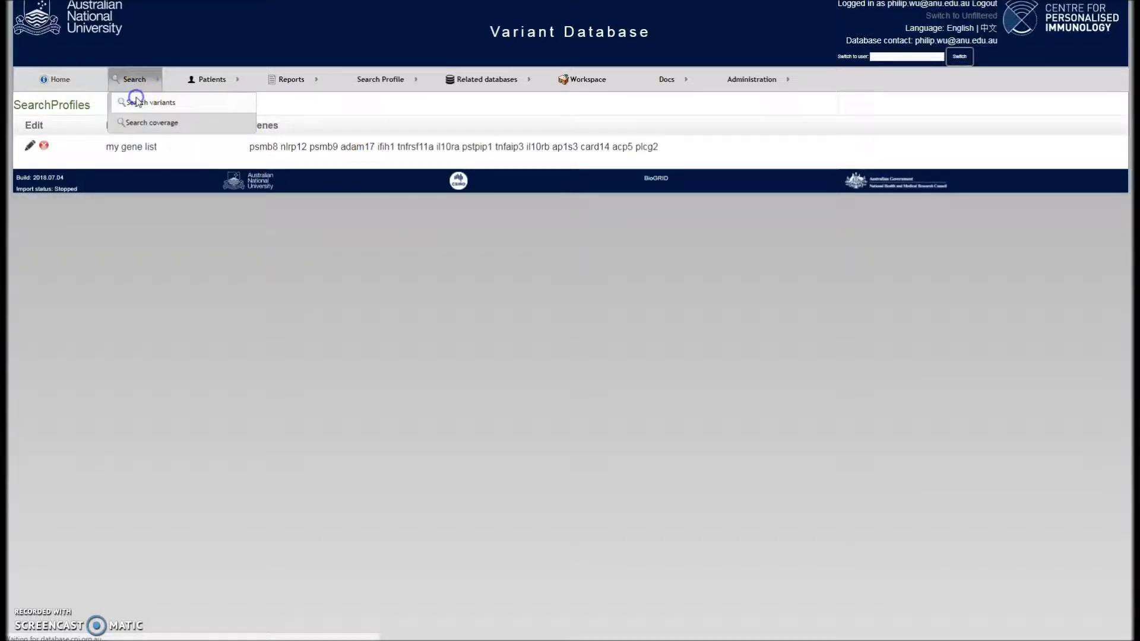
In a new Variant Search, choose the 'my gene list' profile and populate its genes
left_click(133, 99)
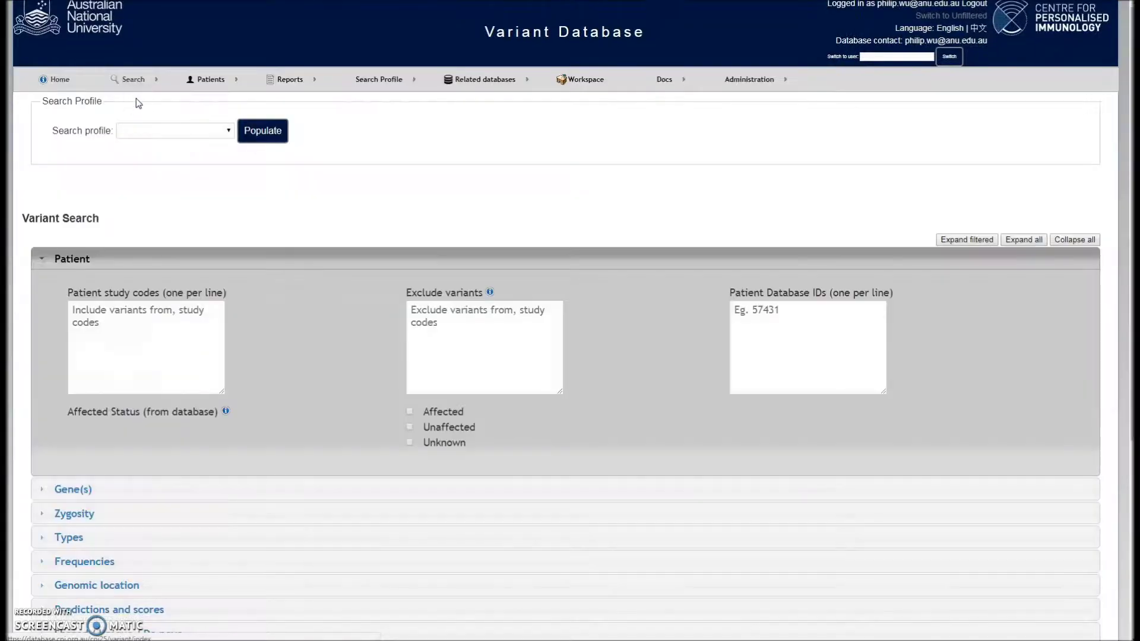
left_click(227, 130)
left_click(221, 185)
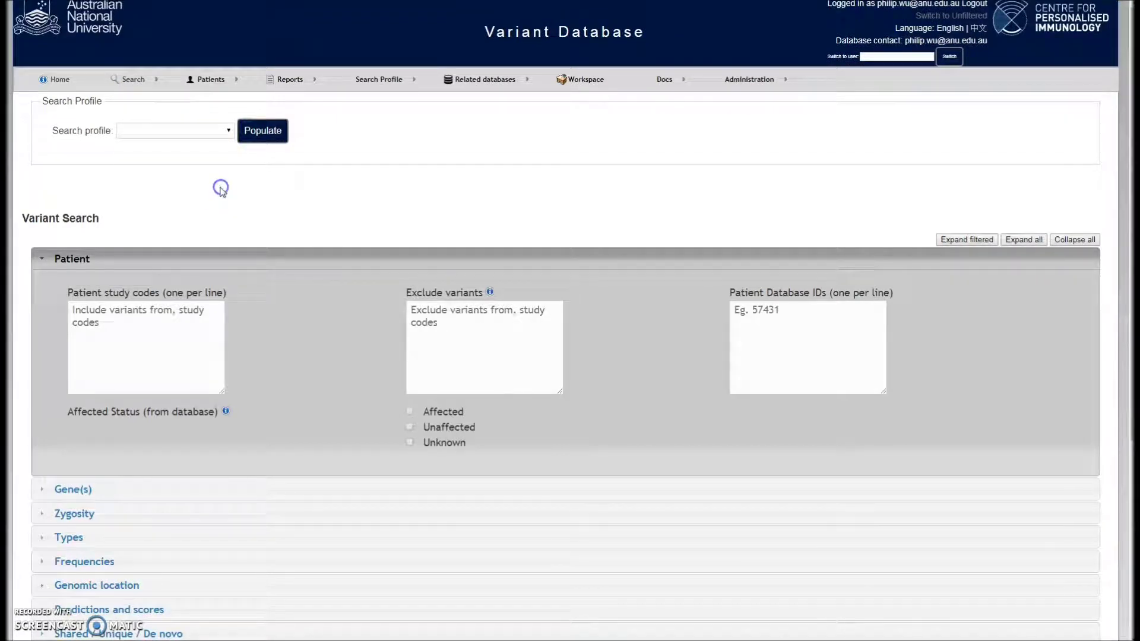
left_click(118, 497)
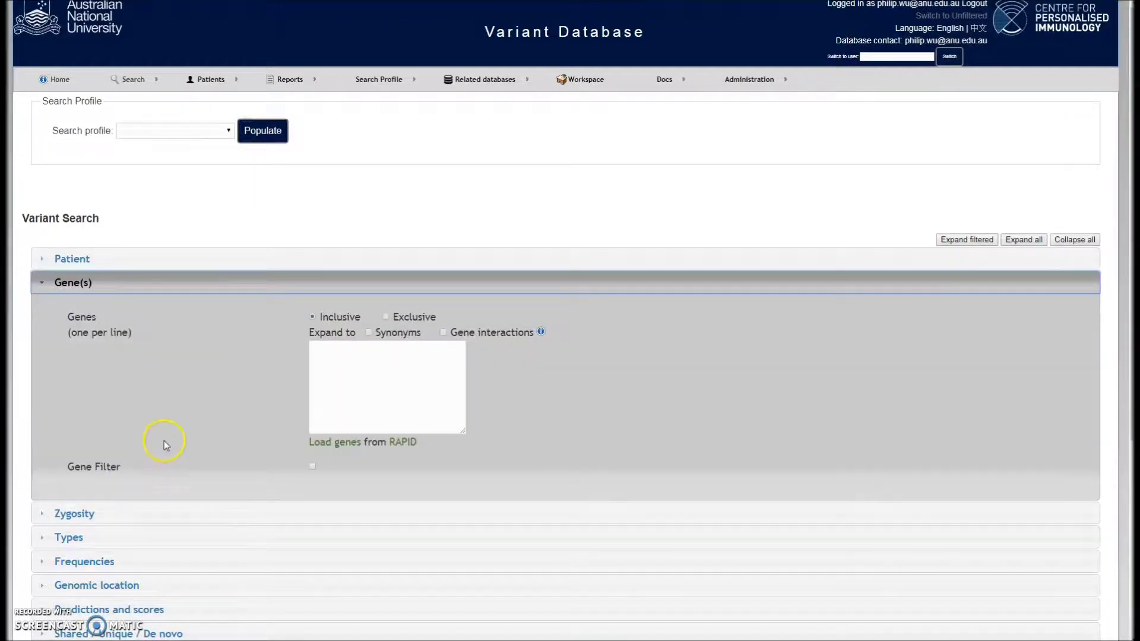
left_click(228, 130)
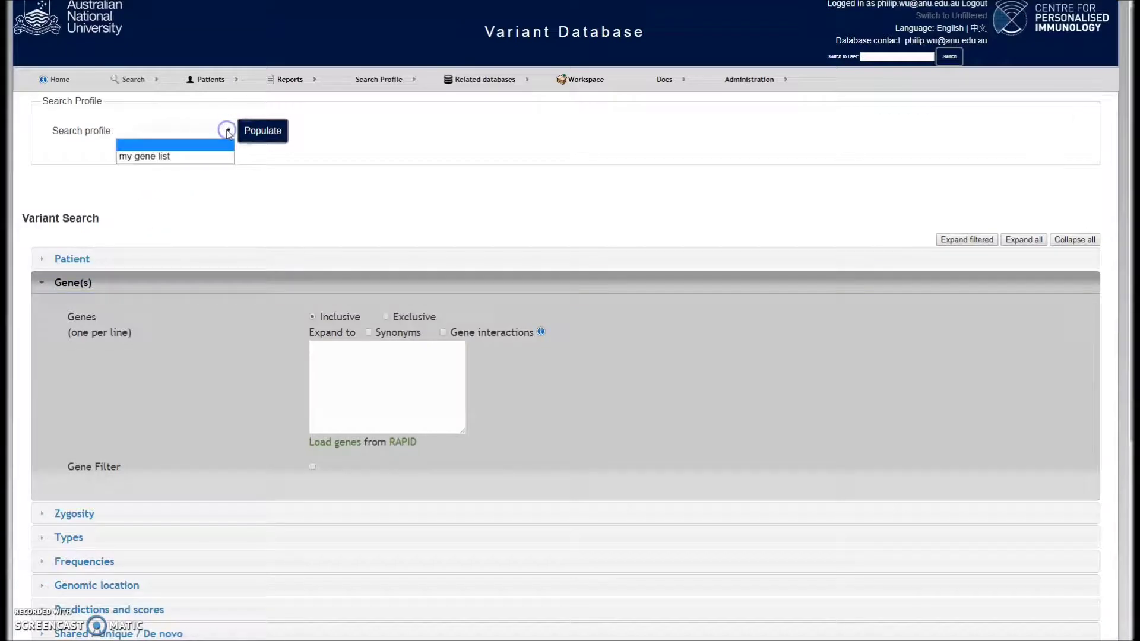
left_click(207, 156)
left_click(259, 134)
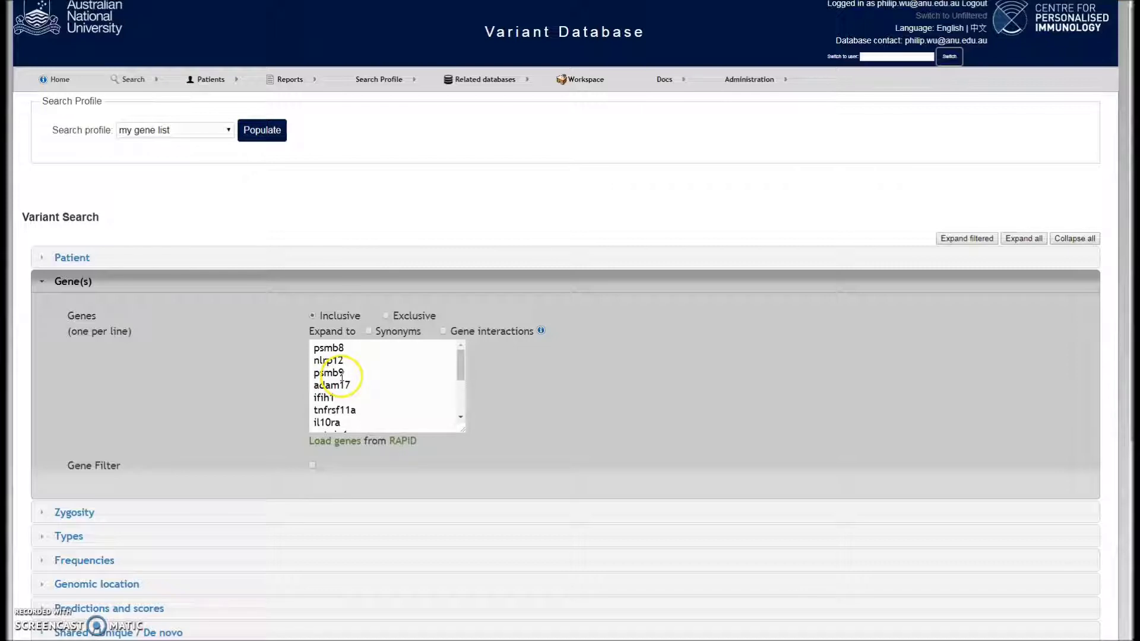
mouse_move(459, 356)
left_mouse_down()
mouse_move(460, 377)
mouse_move(464, 359)
left_mouse_up()
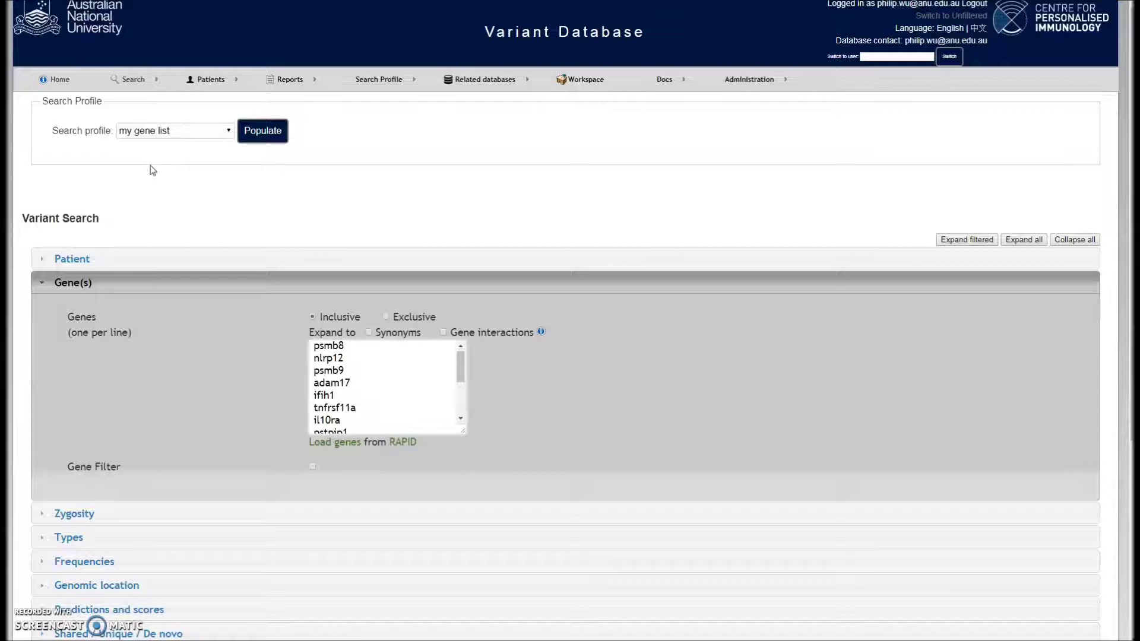
Search Patients by the pasted study code to find the single matching record
mouse_move(204, 83)
left_click(206, 101)
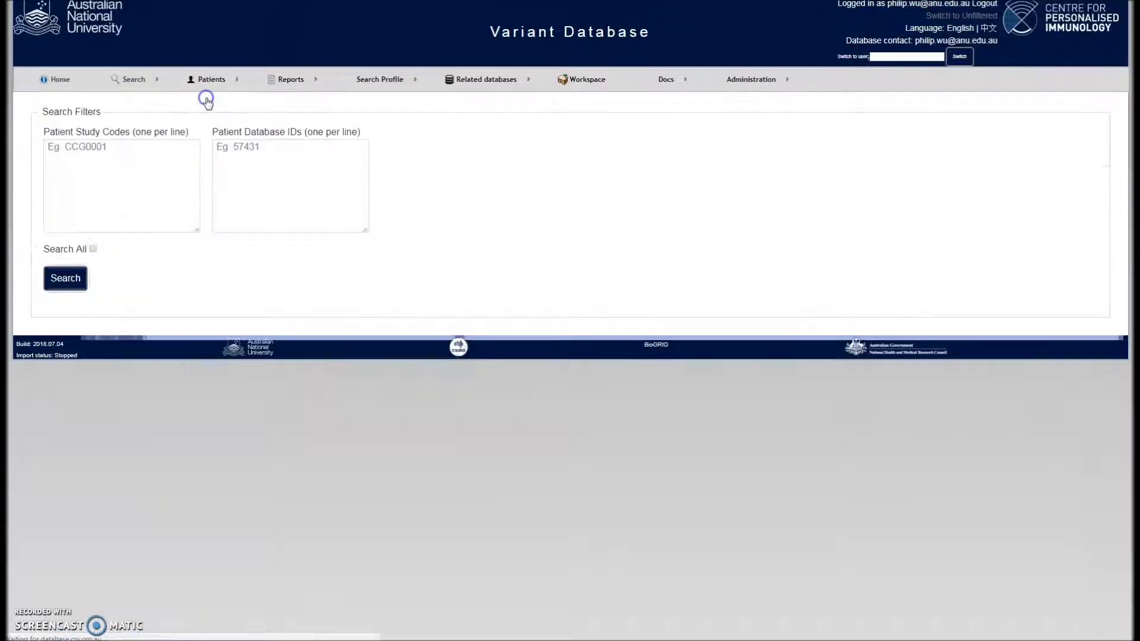
left_click(145, 160)
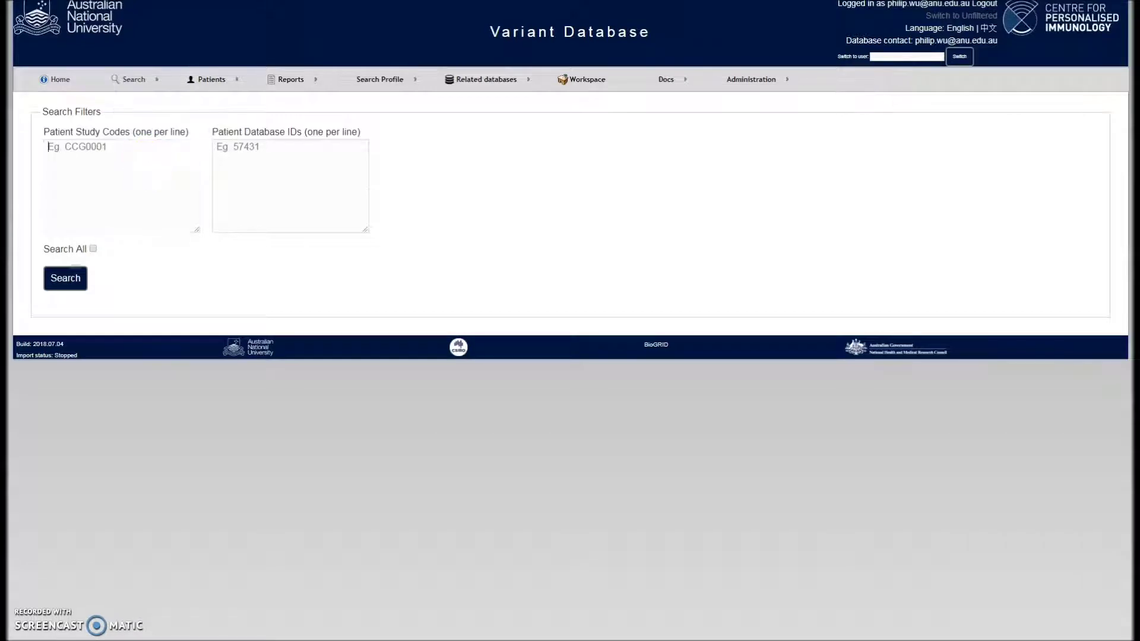
key("ctrl+v")
left_click(71, 274)
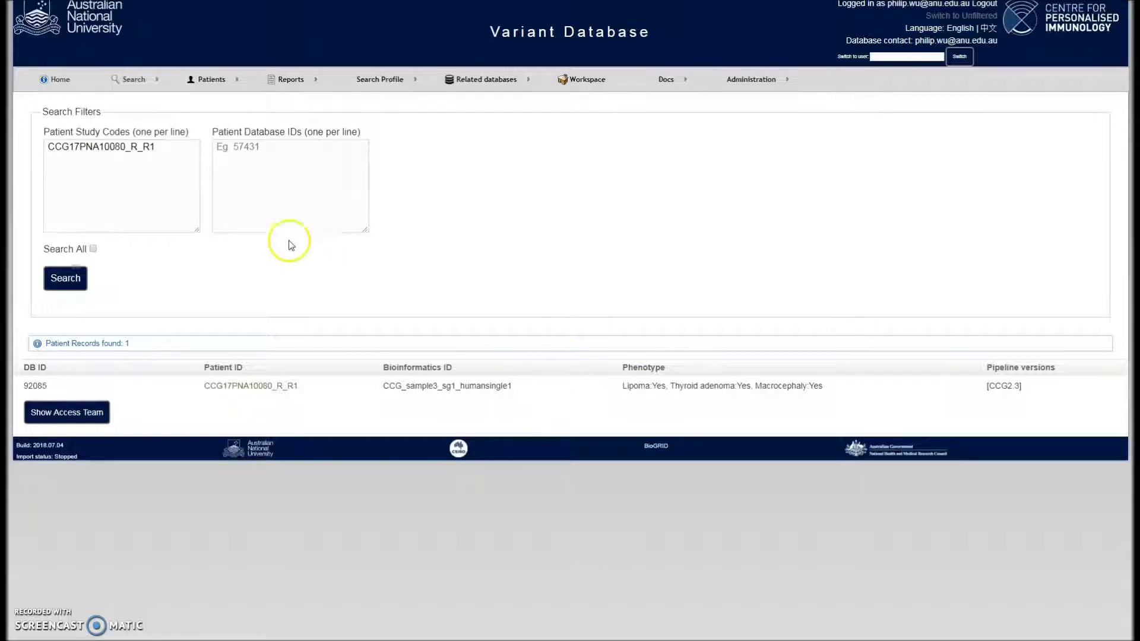
Copy the patient's study code and open a fresh Variant Search form
left_click_drag(156, 147, 43, 144)
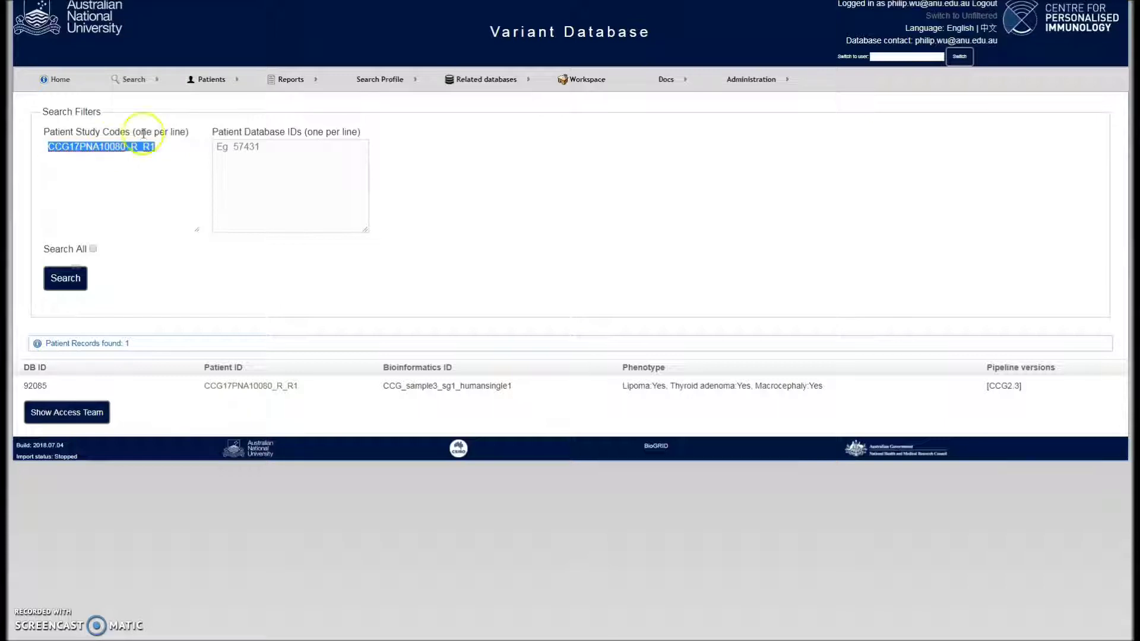
mouse_move(129, 79)
left_click(132, 100)
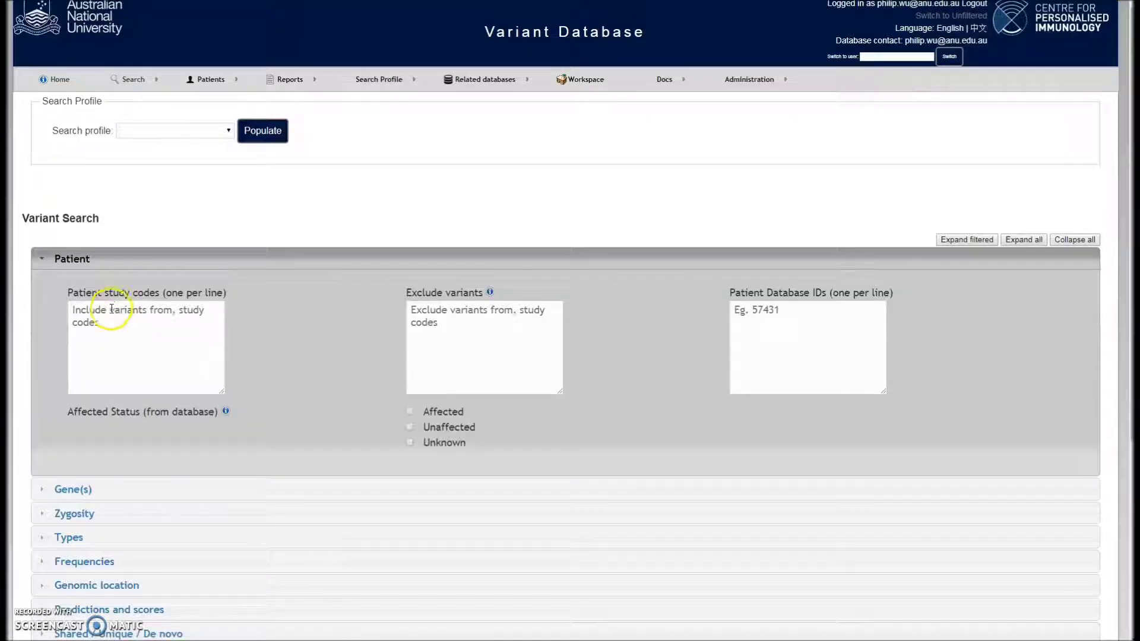
Search variants for the pasted study code with the Phenotype genes option ticked
left_click(112, 308)
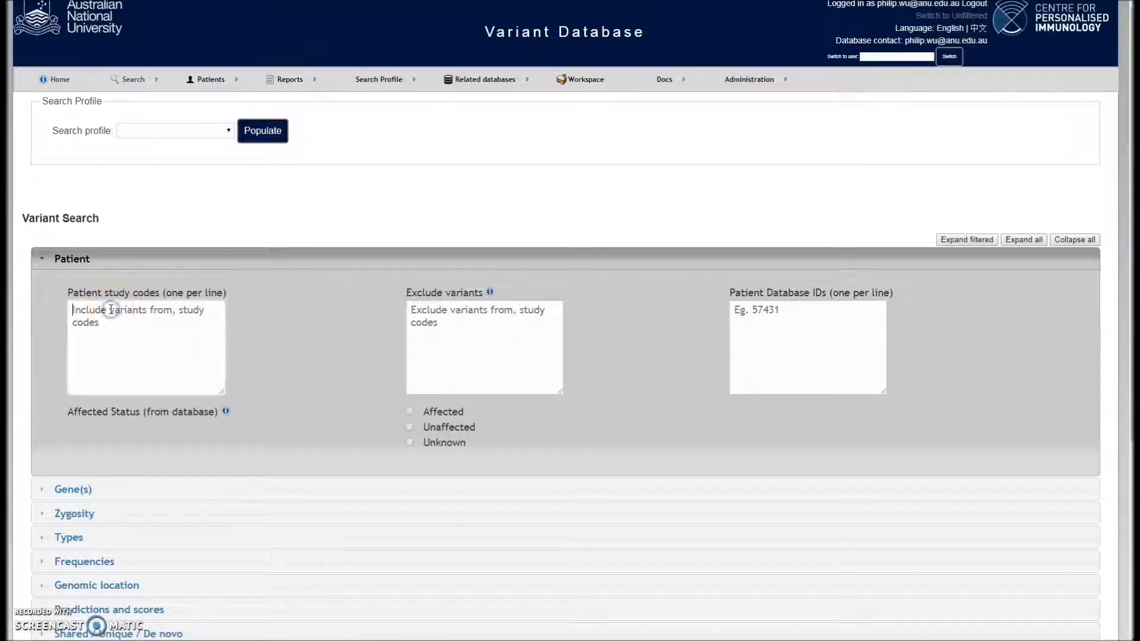
key("ctrl+v")
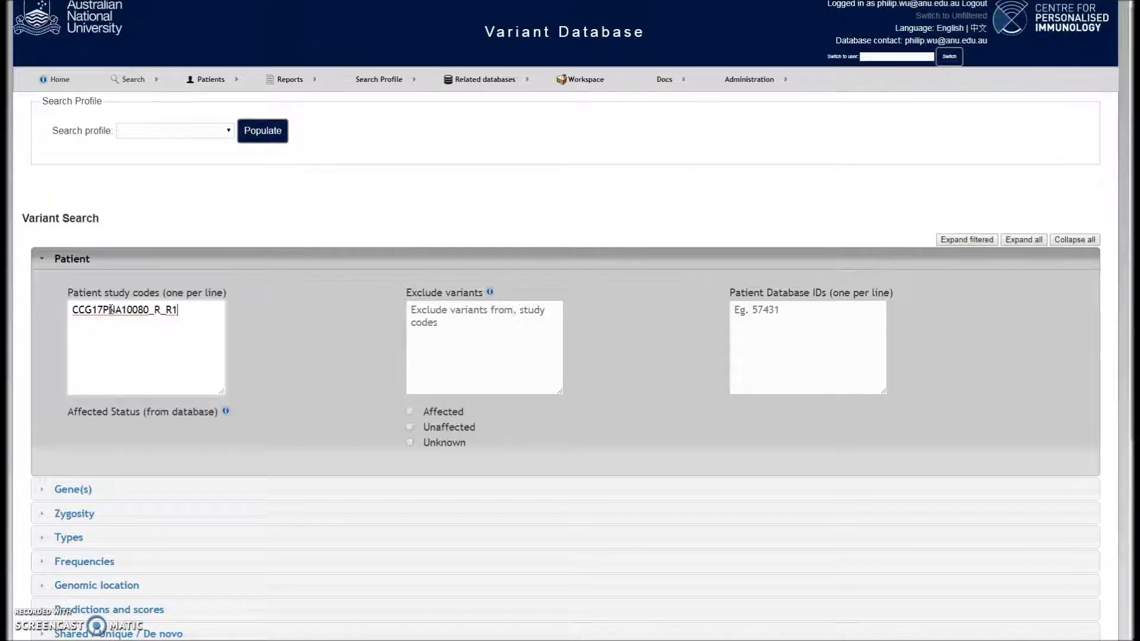
scroll(171, 425, "down", 2)
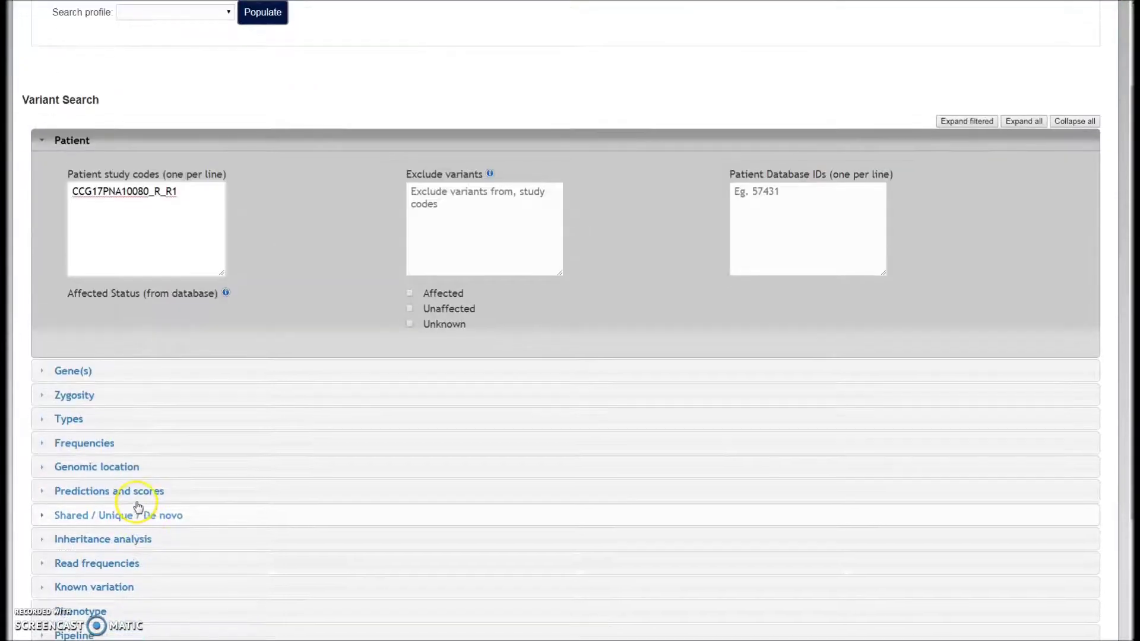
scroll(137, 506, "down", 2)
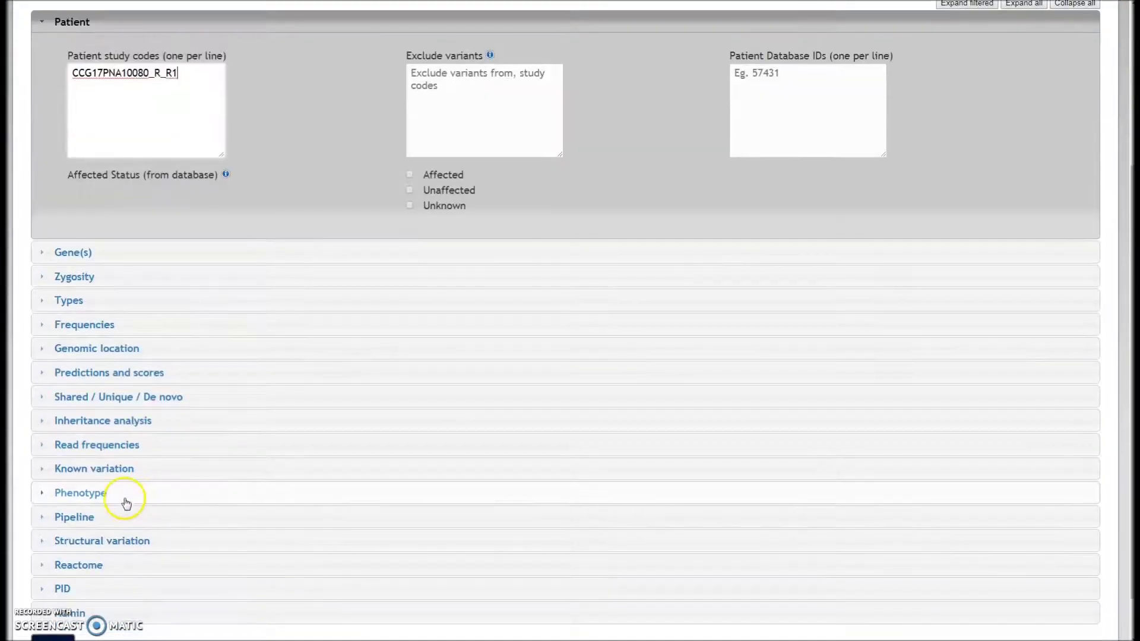
left_click(124, 499)
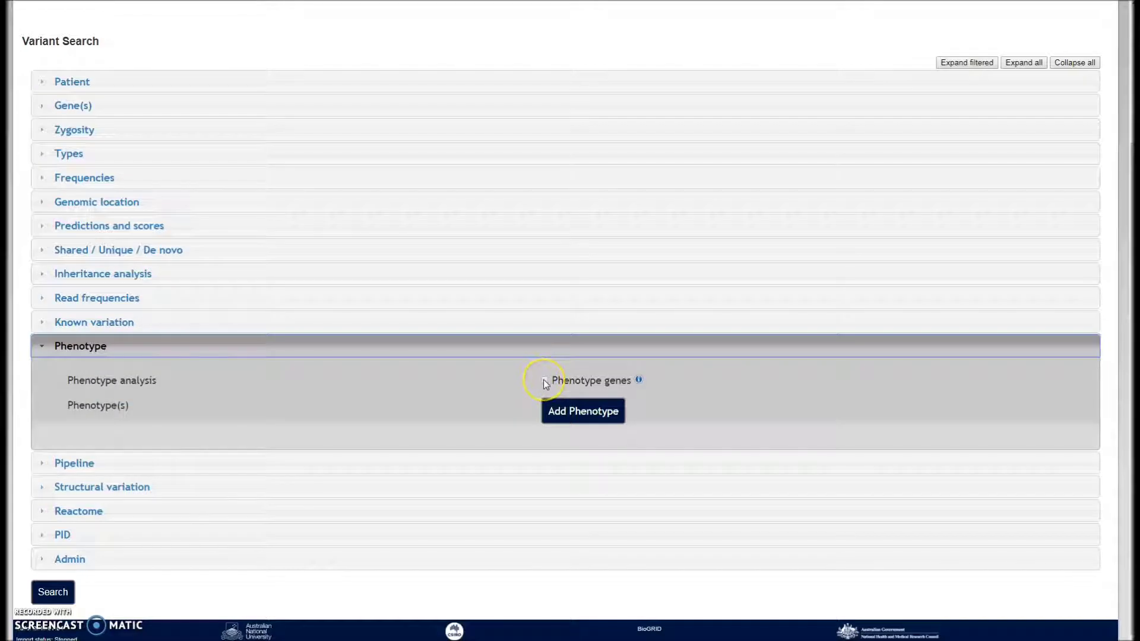
left_click(543, 380)
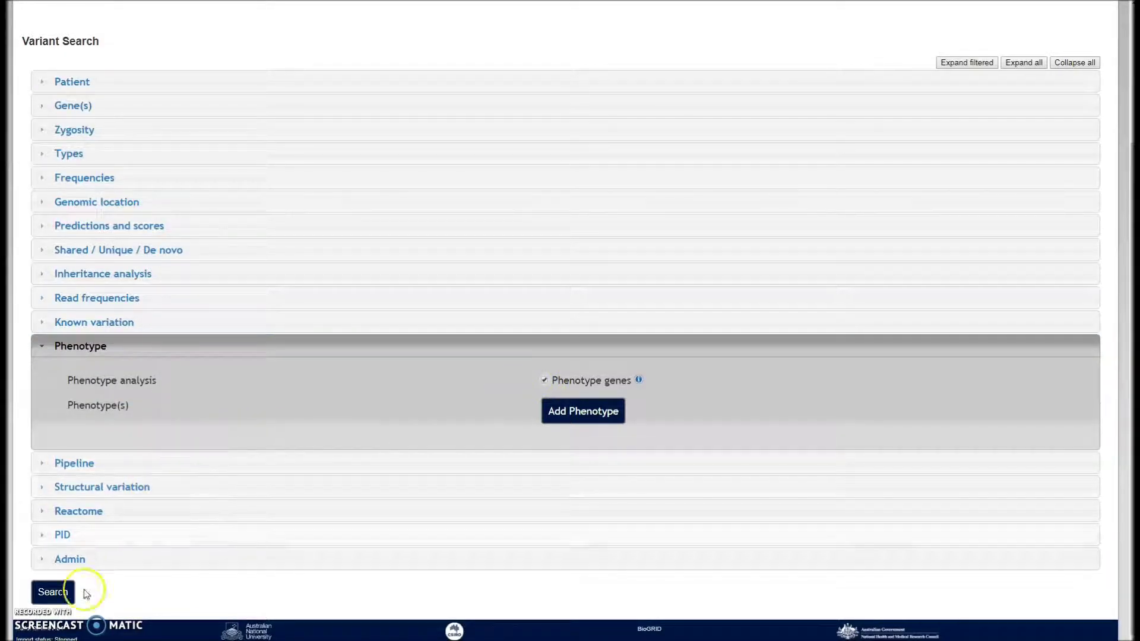
left_click(55, 594)
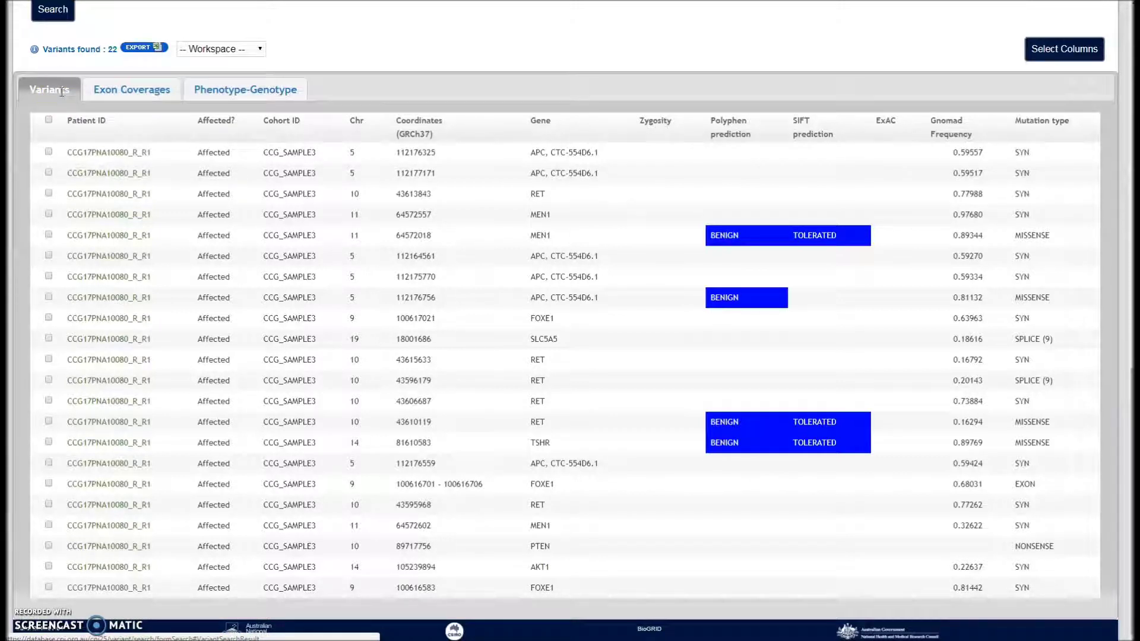
Check the exon coverage for the 22 variants, then go back to the Variants list
left_click(110, 97)
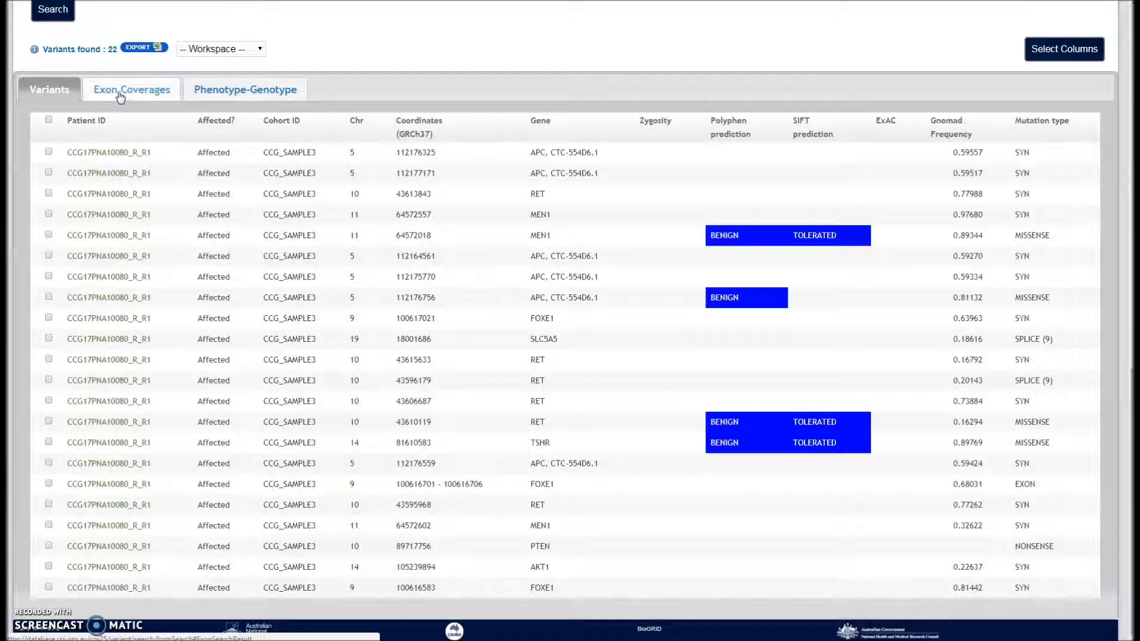
left_click(120, 95)
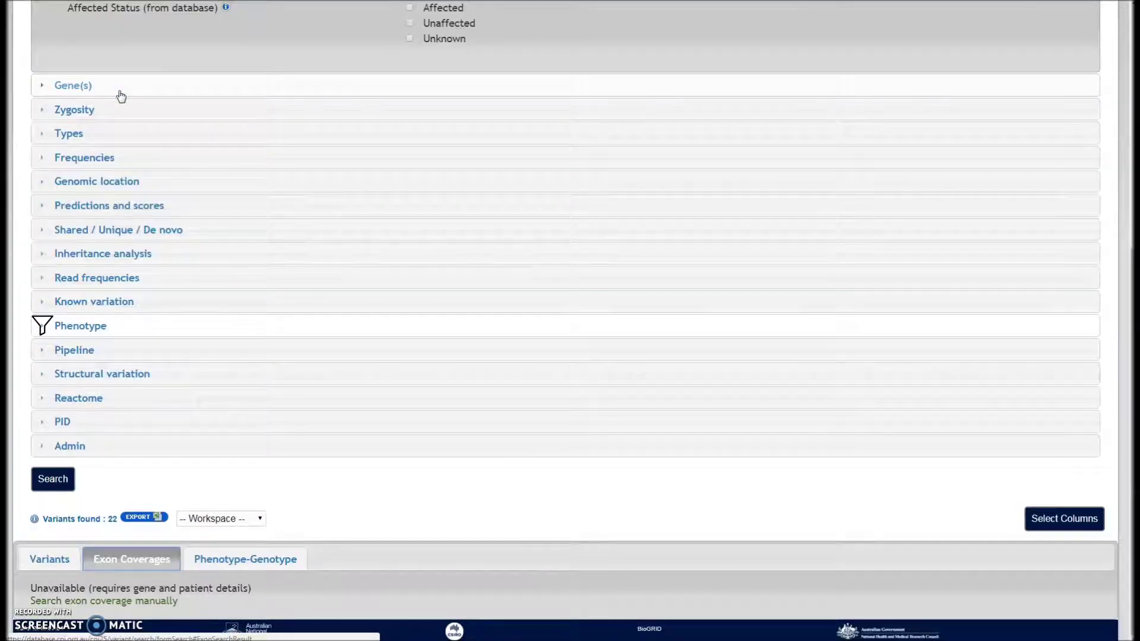
left_click(126, 99)
left_click(122, 119)
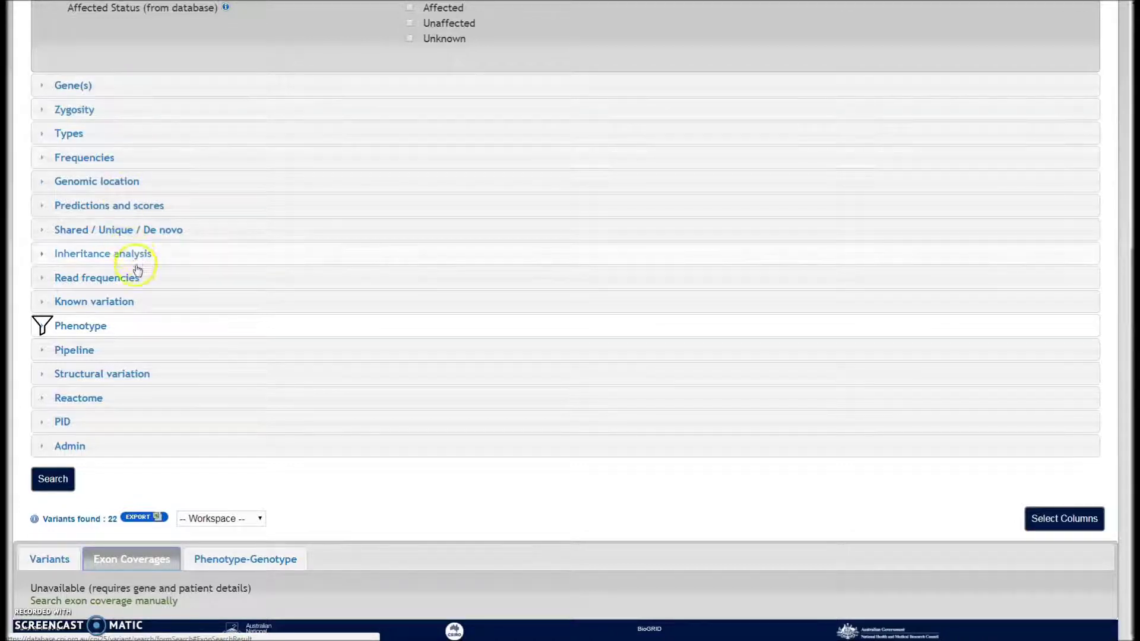
left_click(44, 561)
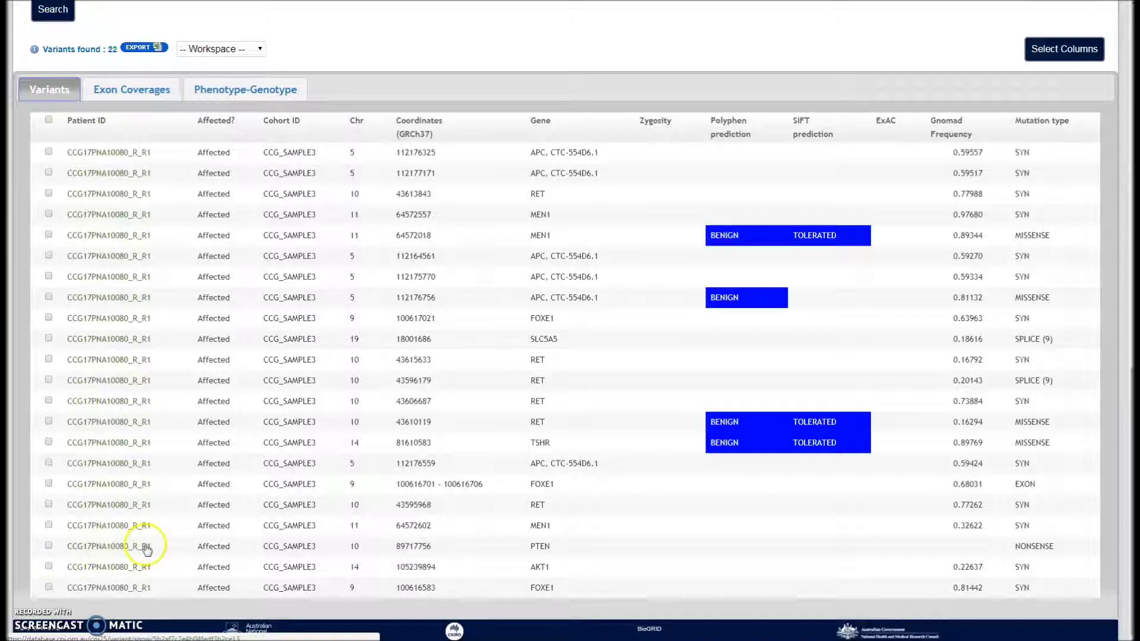
Show the 14 OMIM Phenotype-Genotype matches and review the Export options, cancelling without exporting
left_click(230, 83)
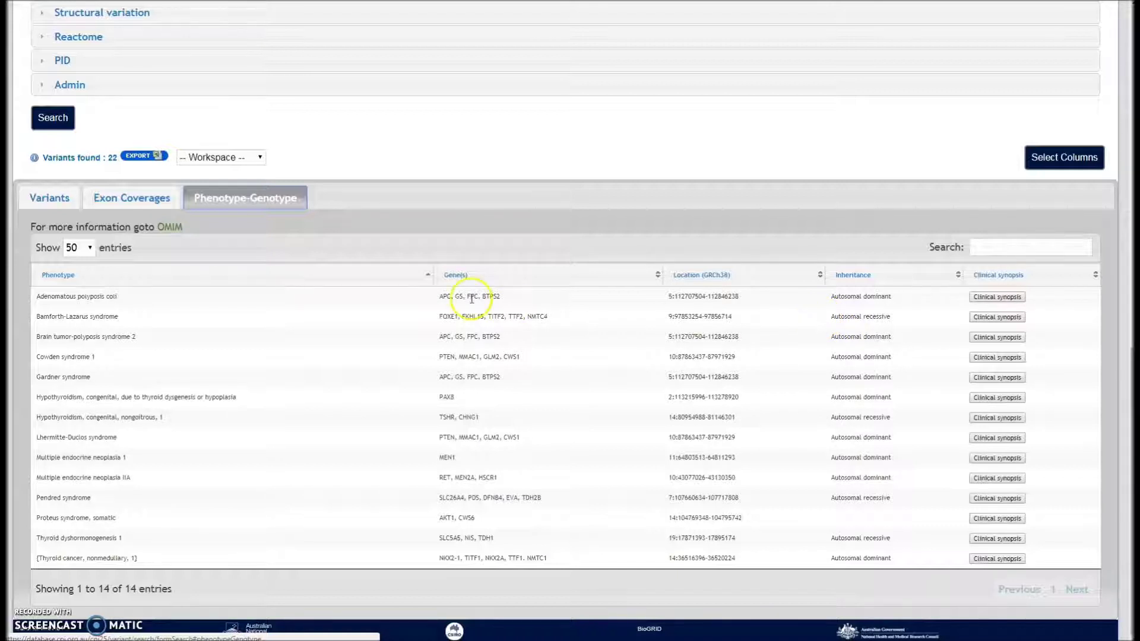
left_click(143, 158)
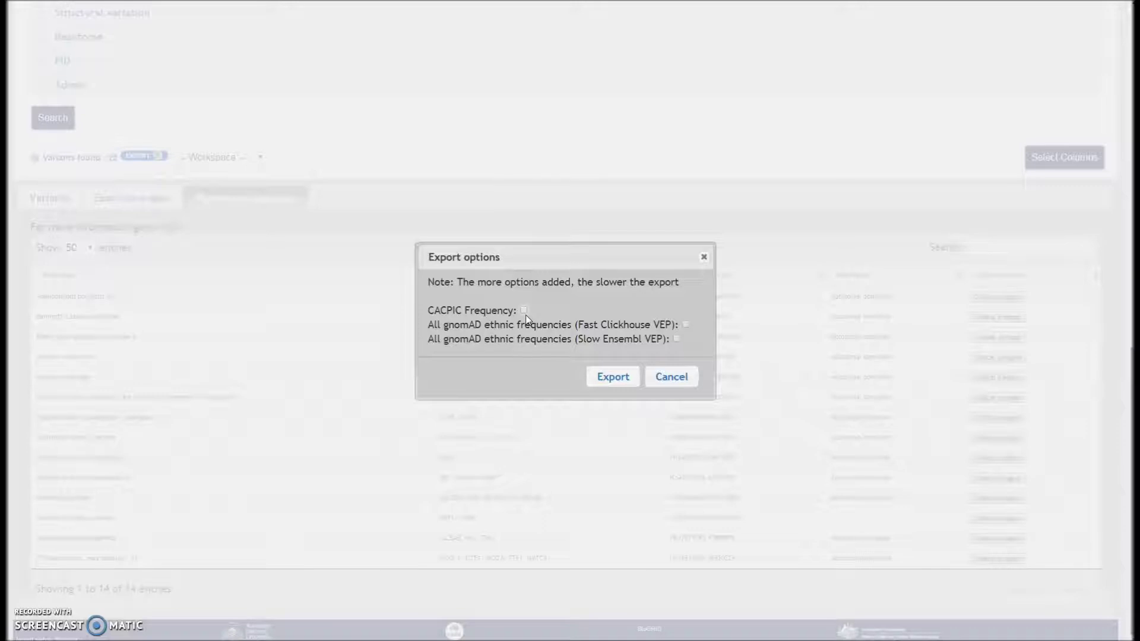
left_click(636, 330)
left_click(671, 376)
Add a Gnomad Frequency filter of <= 0.01 and rerun the search, leaving one PTEN variant
scroll(150, 250, "up", 6)
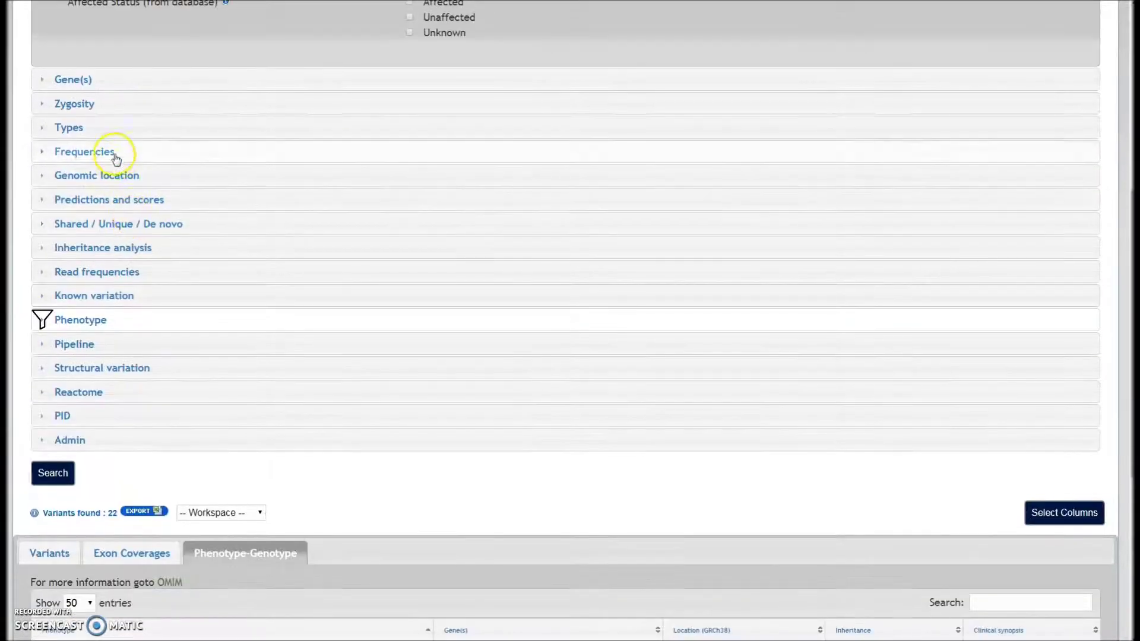
left_click(116, 155)
scroll(114, 153, "down", 1)
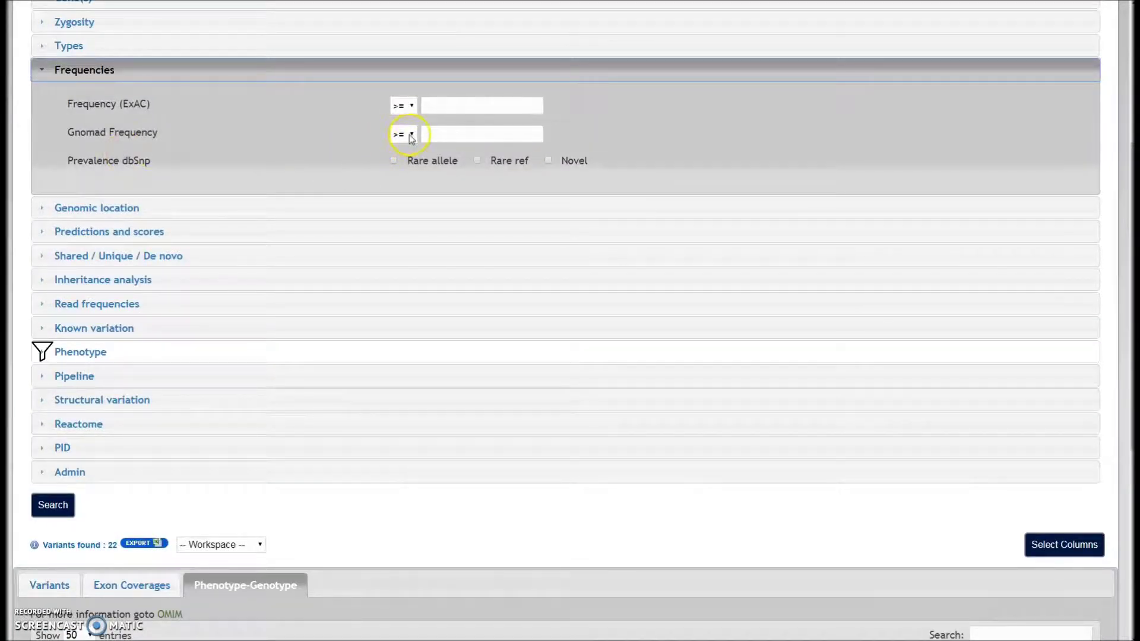
left_click(409, 137)
left_click(404, 158)
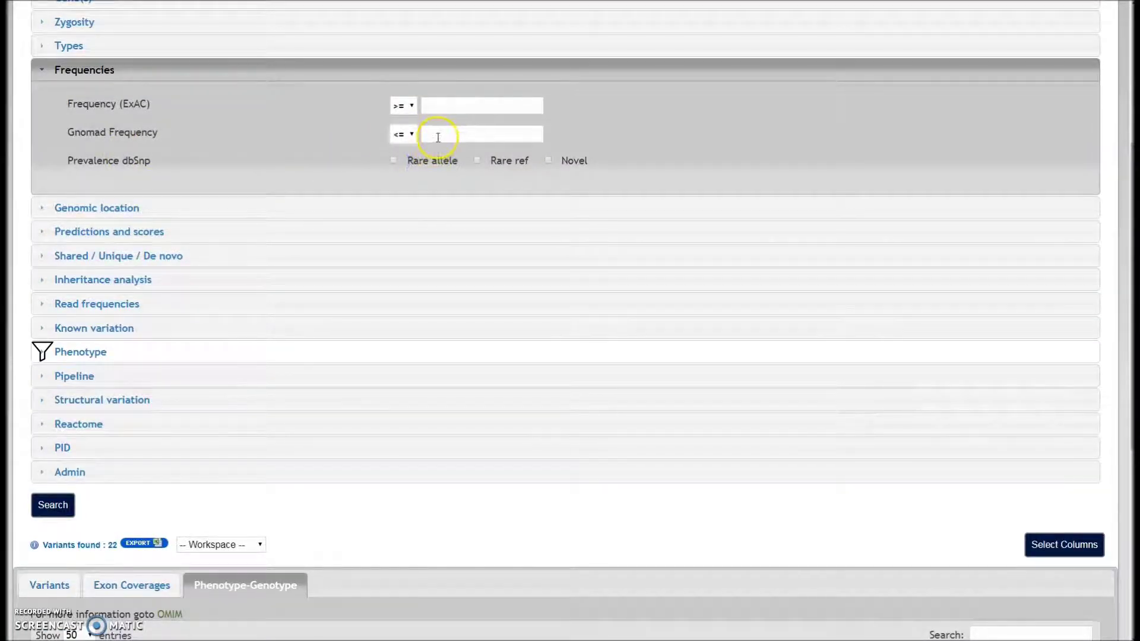
left_click(439, 135)
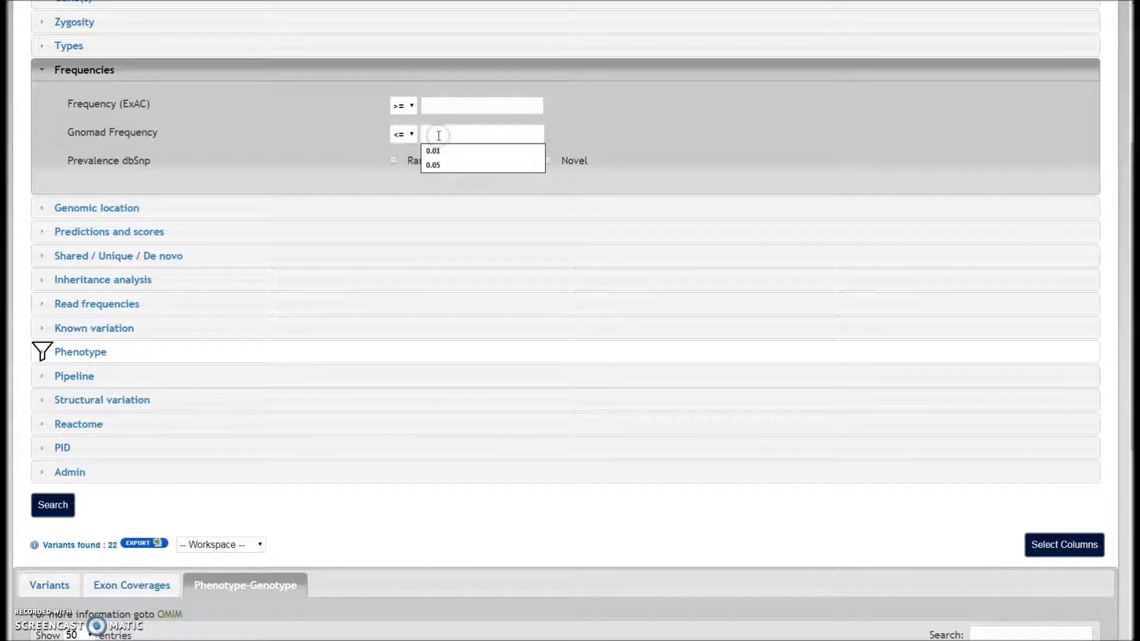
type("0.01")
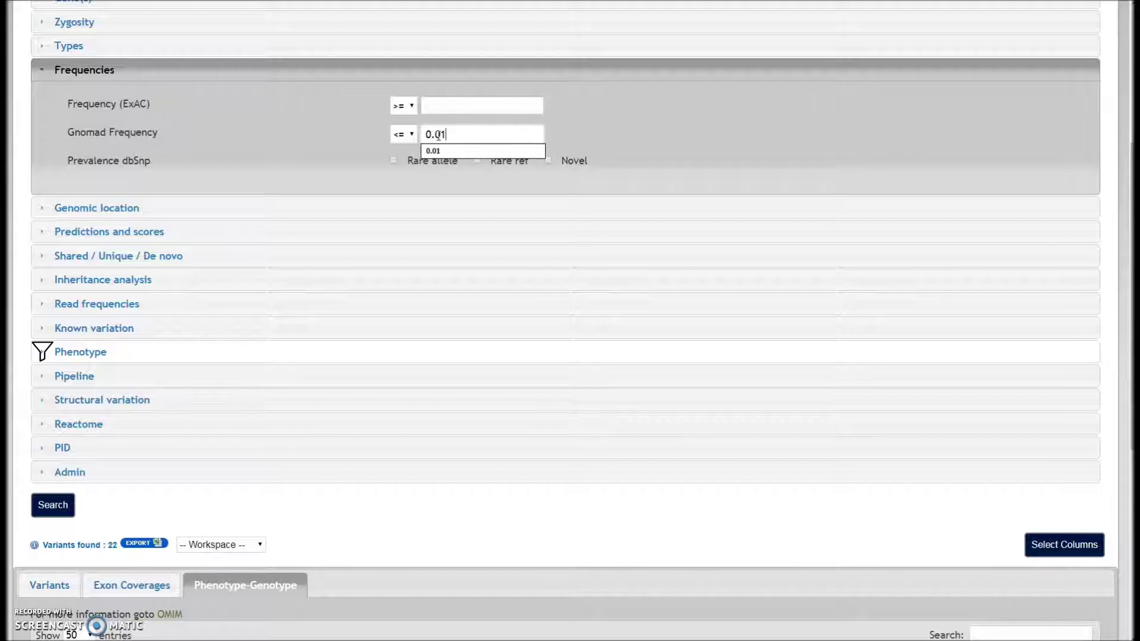
left_click(59, 513)
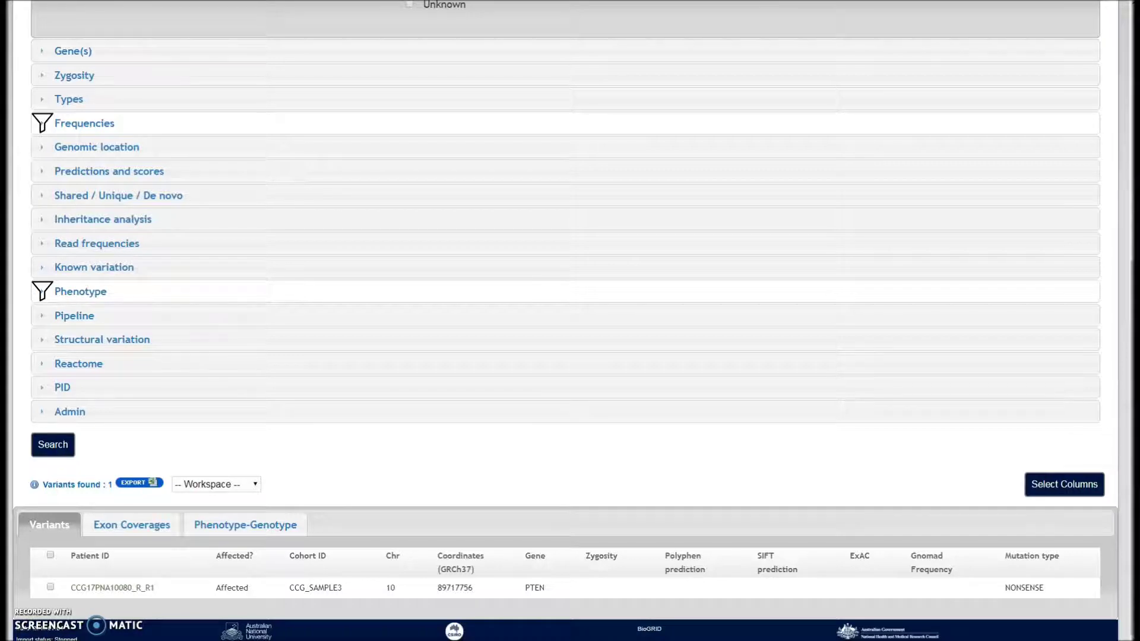
Open the PTEN variant's detail page from its row in the results
left_click(538, 585)
double_click(538, 587)
left_click(114, 593)
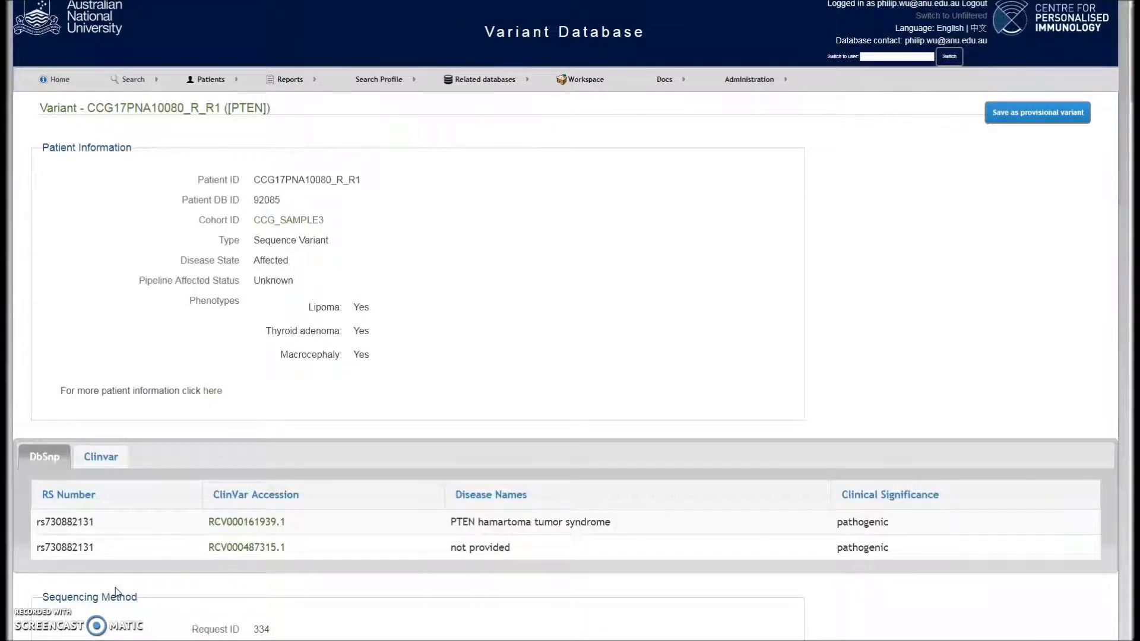
left_click(121, 597)
Review the patient ID, ClinVar entries, sequence coverage and single/paired sequencing values
left_click(293, 179)
left_click_drag(293, 178, 315, 180)
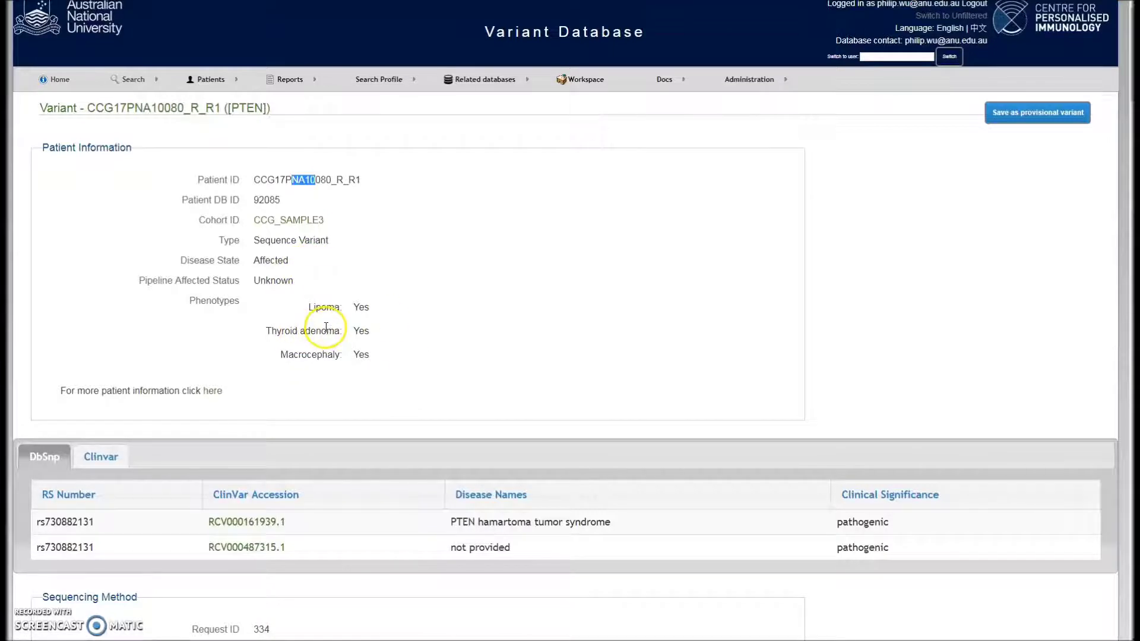
scroll(326, 328, "down", 1)
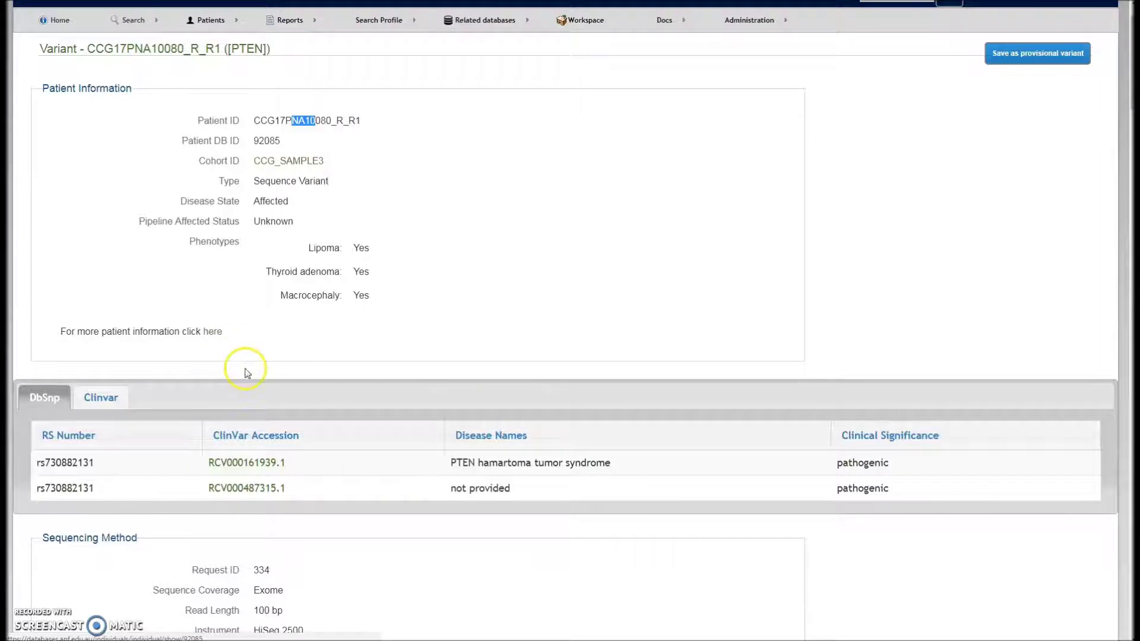
scroll(197, 403, "down", 1)
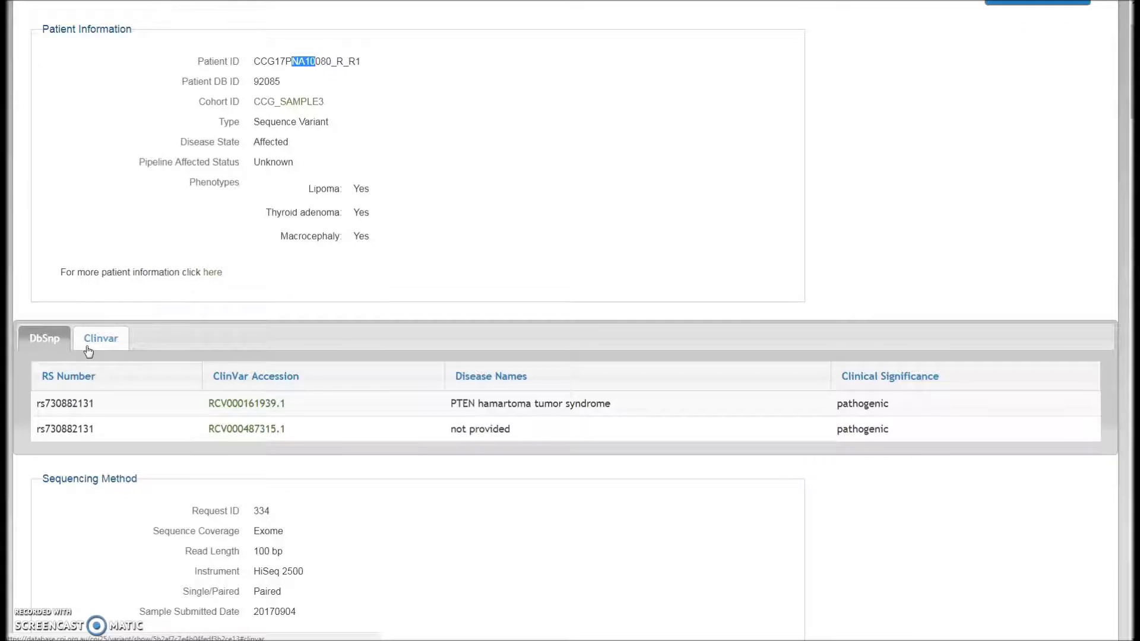
scroll(133, 386, "down", 2)
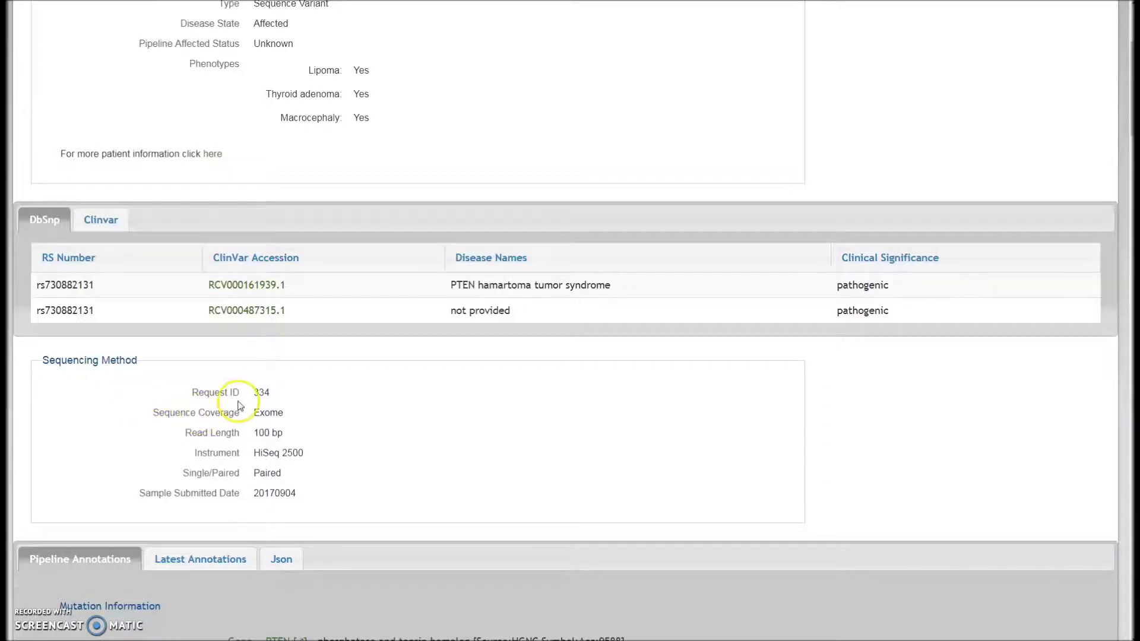
left_click_drag(279, 414, 296, 457)
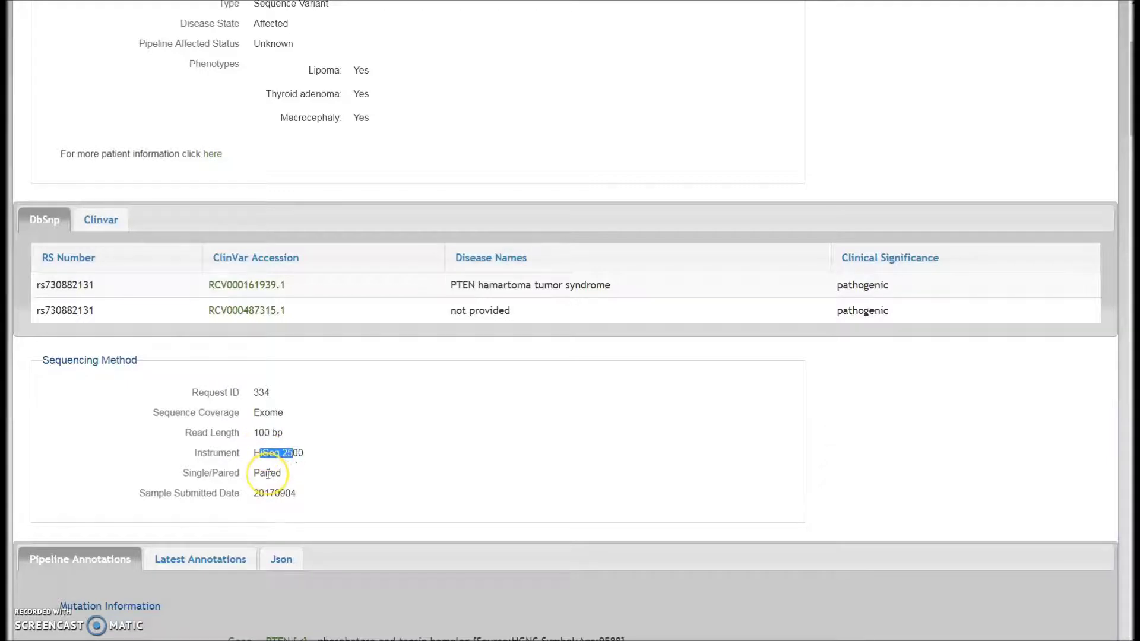
left_click_drag(260, 473, 291, 474)
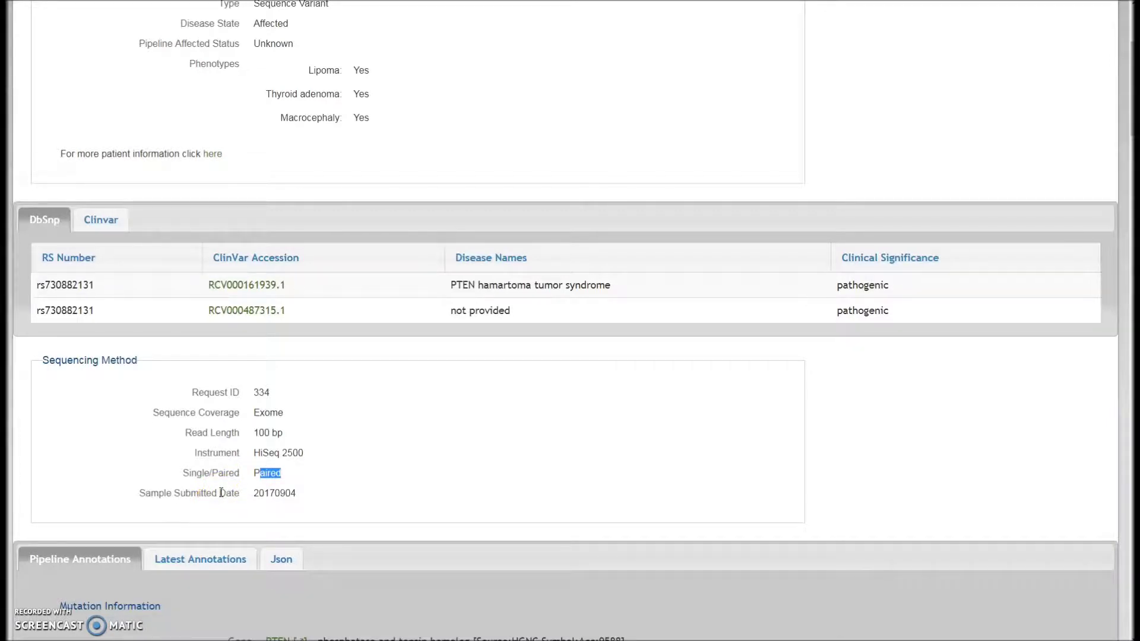
Scroll from Protein Domains through the annotations, noting the NONSENSE mutation type and Read Depth 56
scroll(221, 492, "down", 1)
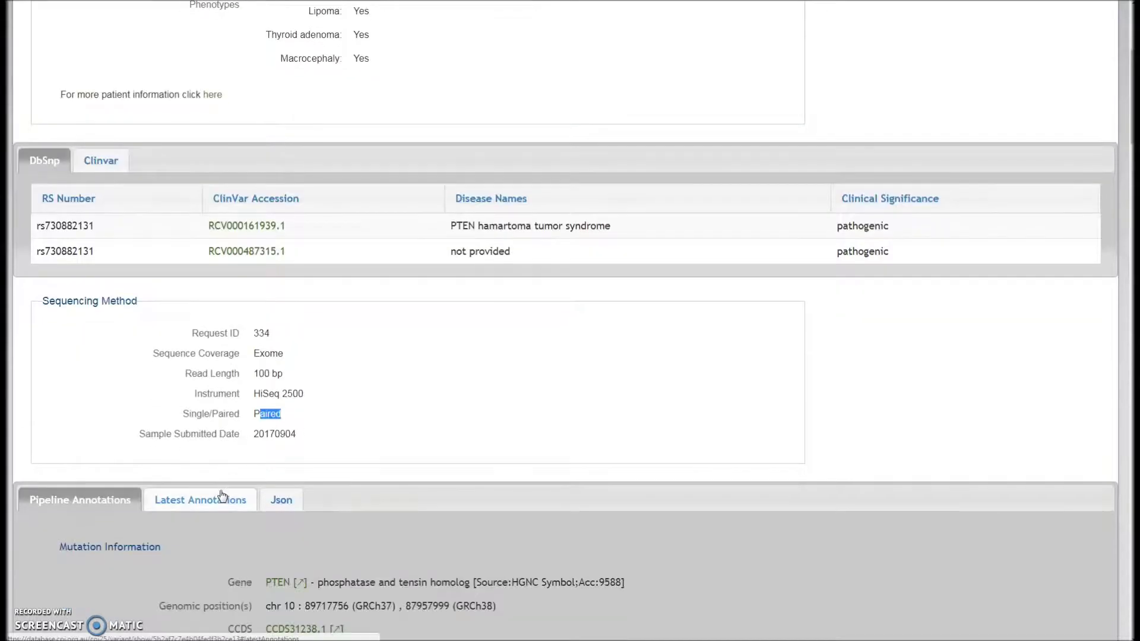
scroll(220, 494, "down", 1)
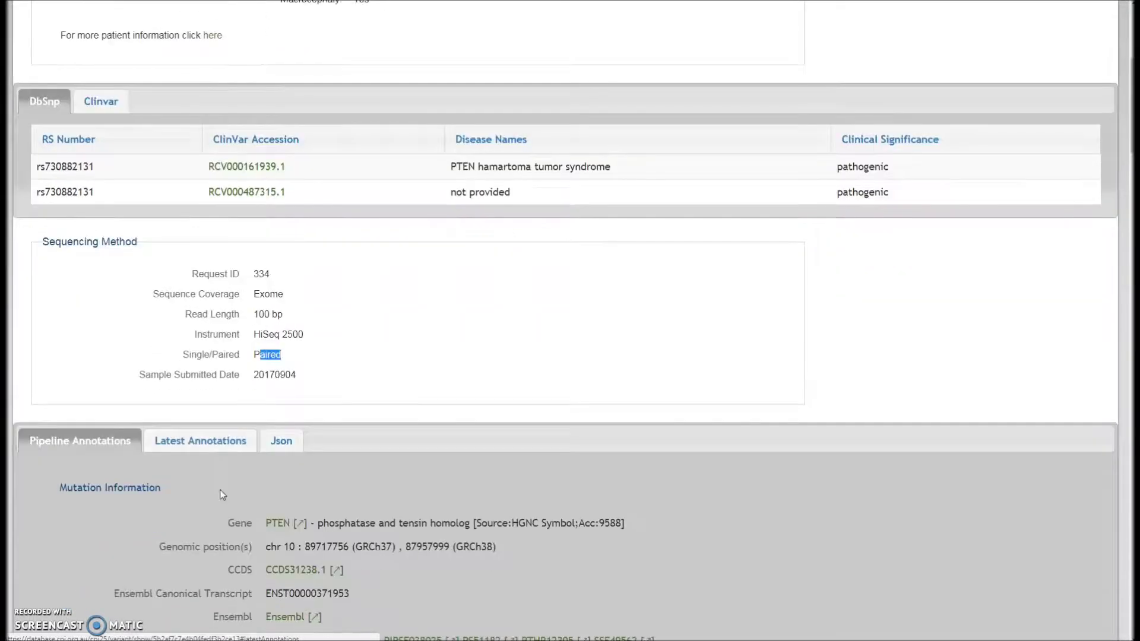
scroll(219, 496, "down", 1)
scroll(216, 490, "down", 1)
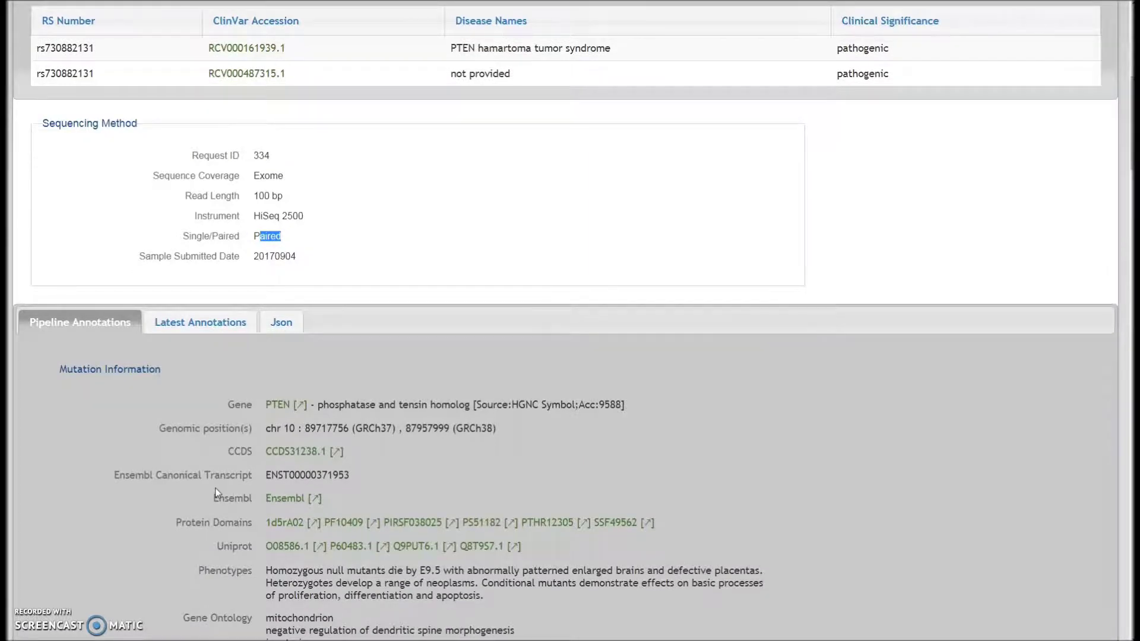
left_click(239, 419)
scroll(231, 457, "down", 1)
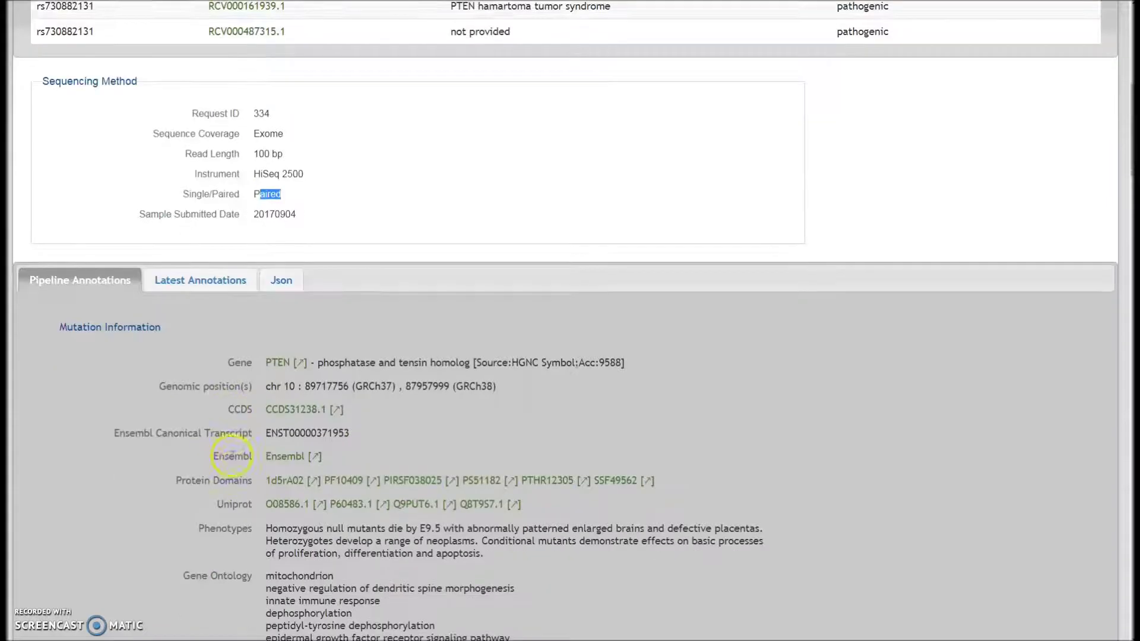
left_click(230, 460)
scroll(238, 443, "down", 1)
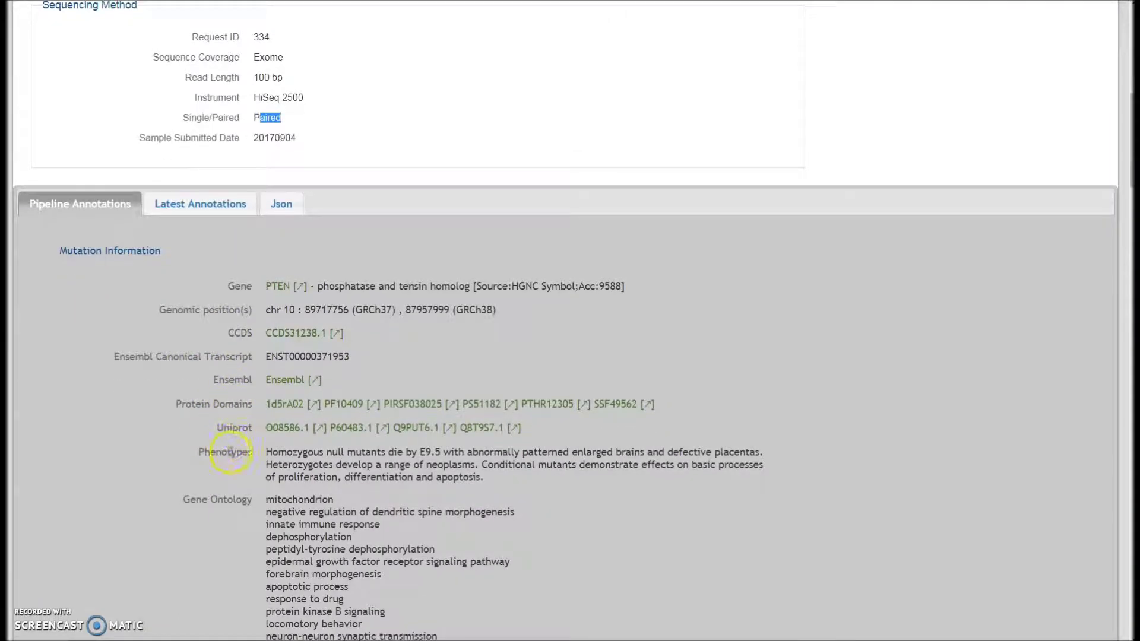
scroll(238, 463, "down", 2)
scroll(240, 463, "down", 6)
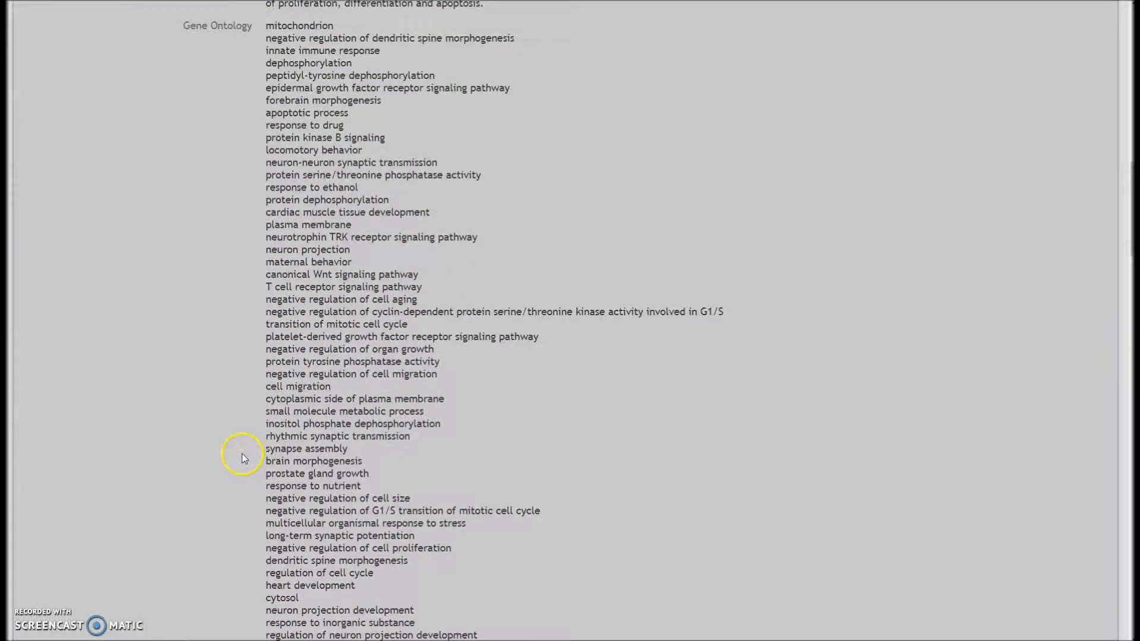
scroll(245, 454, "down", 15)
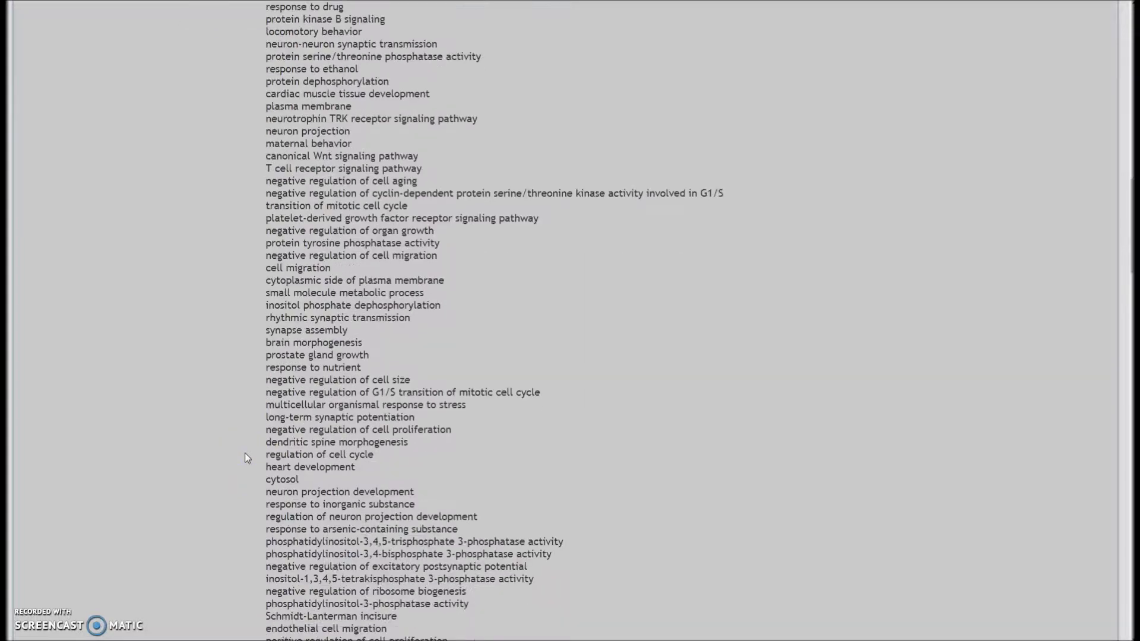
scroll(244, 454, "down", 8)
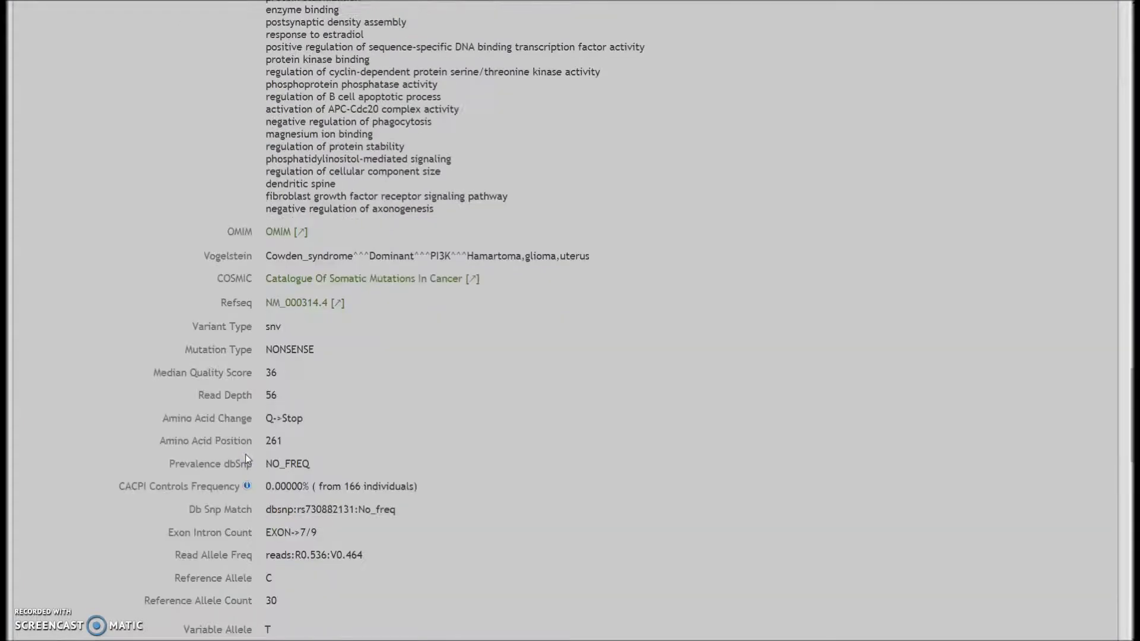
scroll(265, 368, "up", 2)
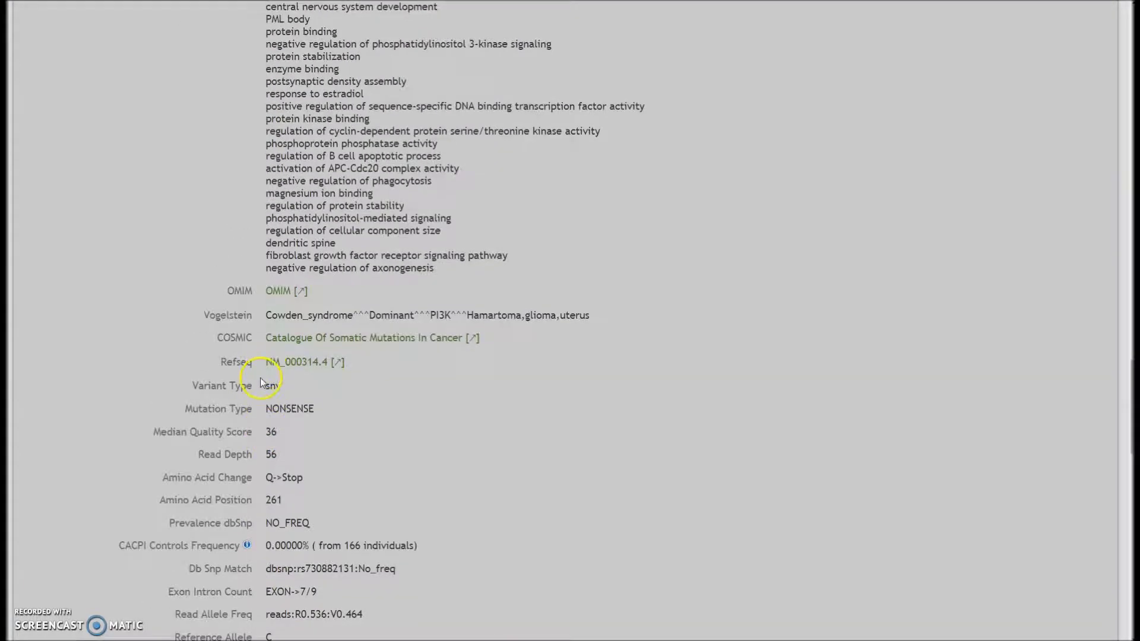
left_click_drag(264, 408, 306, 409)
left_click(314, 409)
left_click(267, 452)
Check the CACPI Controls Frequency, Db Snp Match and Reference Allele Count of 30
scroll(279, 451, "down", 1)
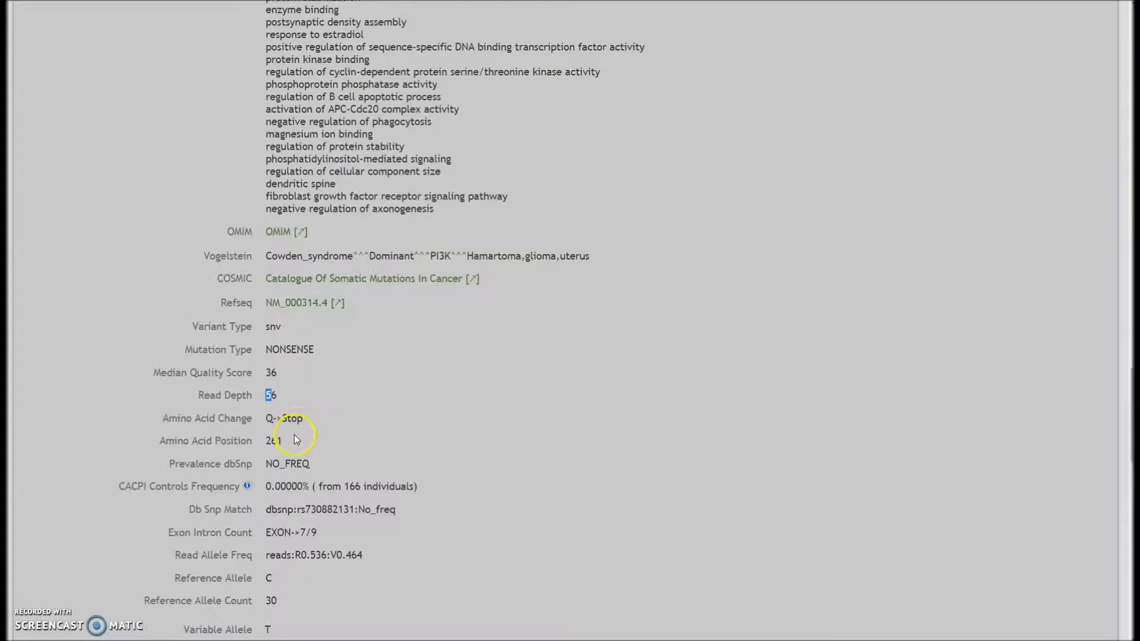
scroll(287, 438, "down", 1)
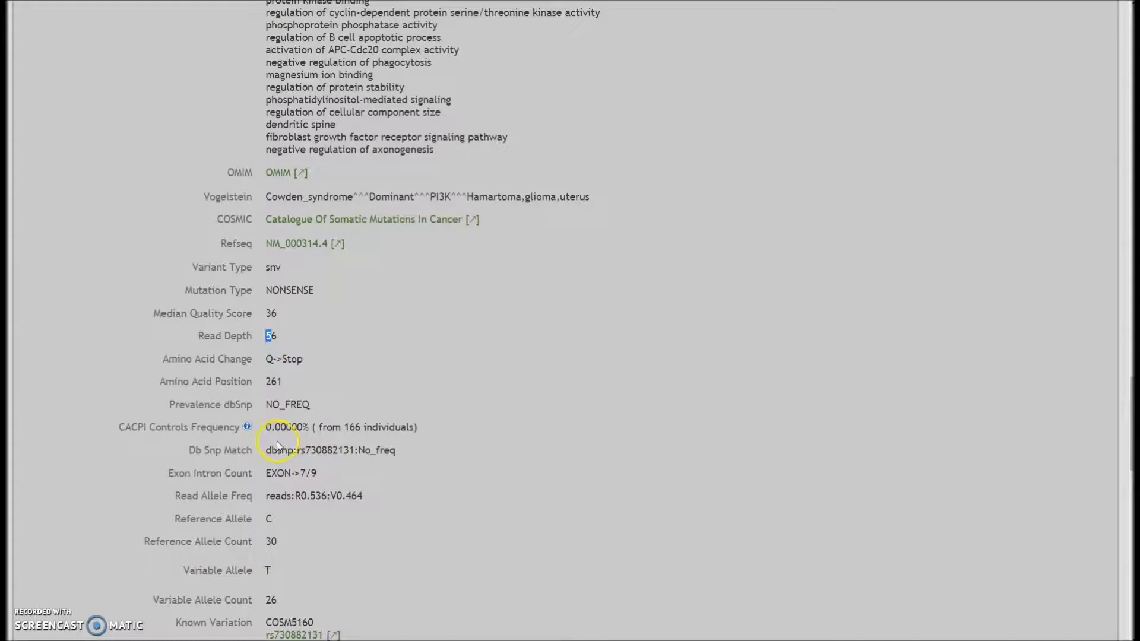
left_click_drag(270, 440, 314, 439)
left_click(301, 447)
scroll(300, 445, "down", 1)
left_click_drag(275, 437, 364, 440)
double_click(273, 482)
scroll(283, 482, "down", 1)
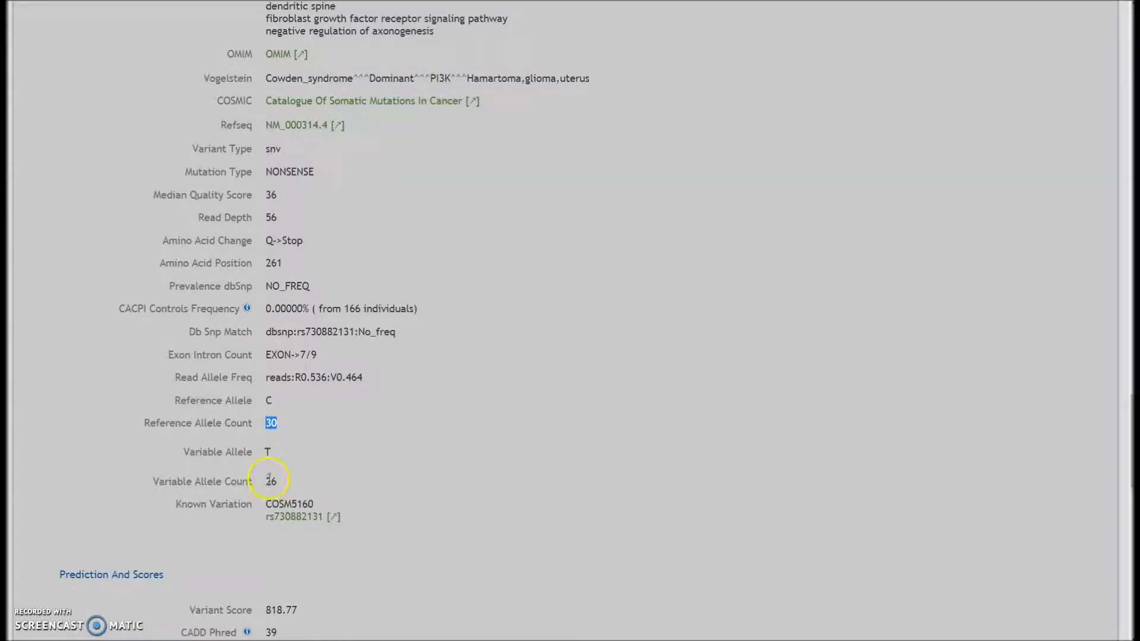
scroll(273, 478, "down", 2)
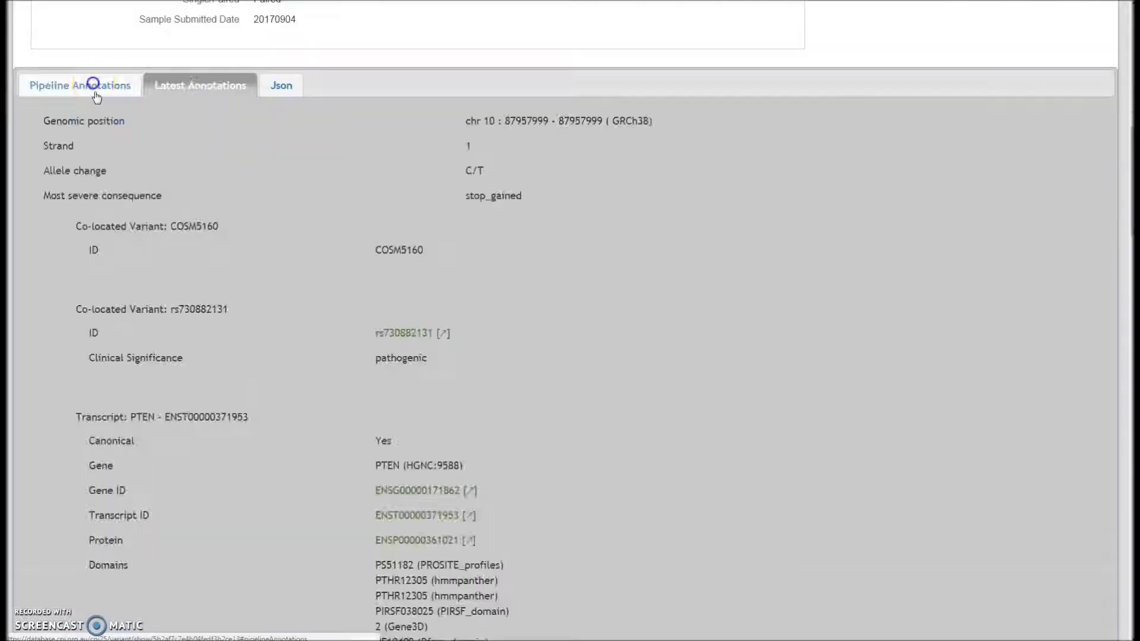
Switch from Pipeline Annotations to the PTEN variant's Latest Annotations
left_click(89, 85)
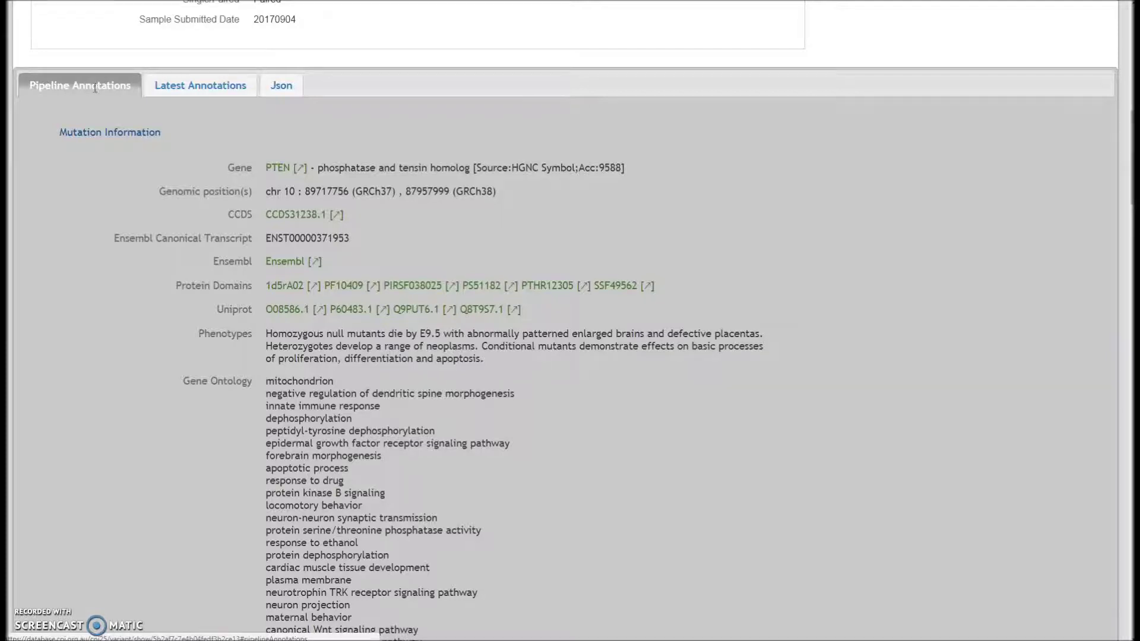
left_click(202, 91)
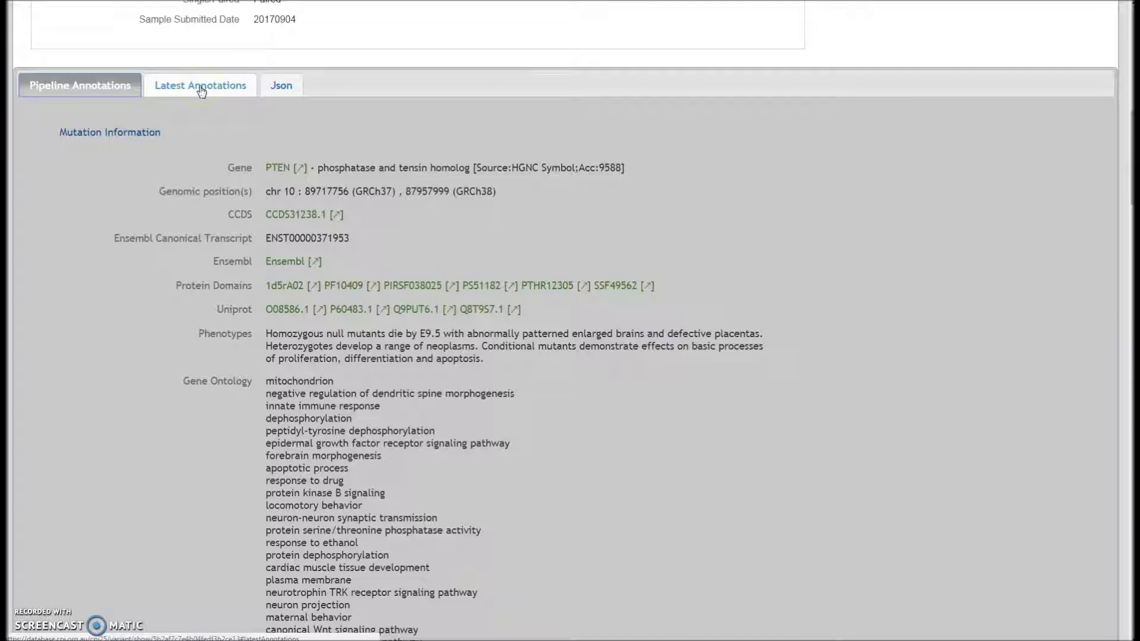
left_click(201, 91)
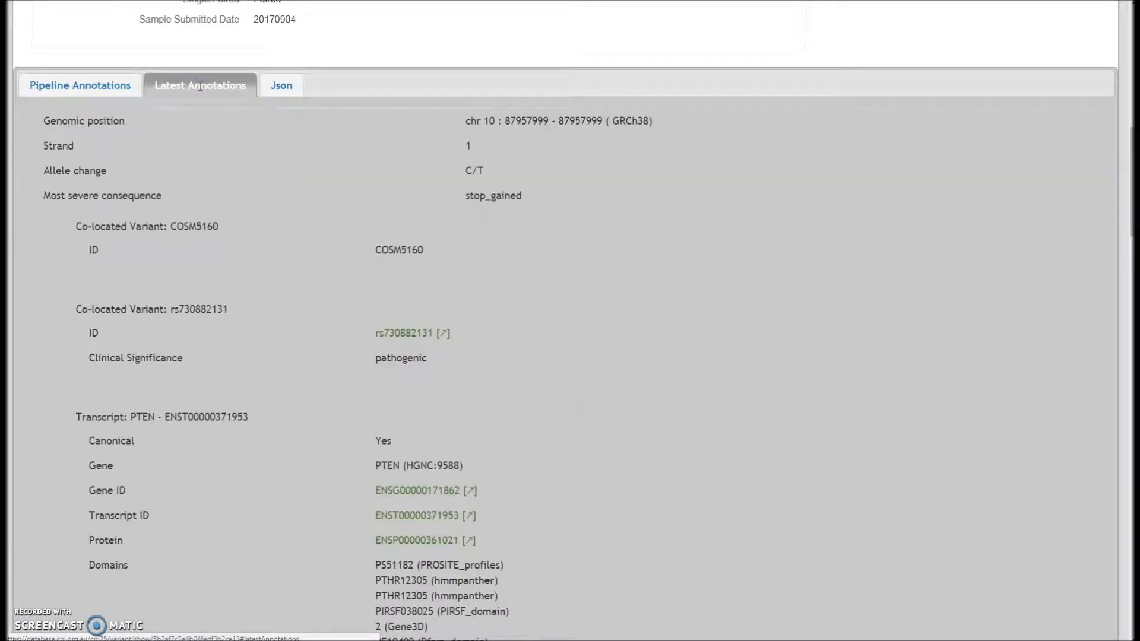
left_click(218, 147)
Read the co-located variants and PTEN transcript rows, highlighting the Mutation Taster Score(s) and Siphy Pi fields
scroll(219, 159, "down", 1)
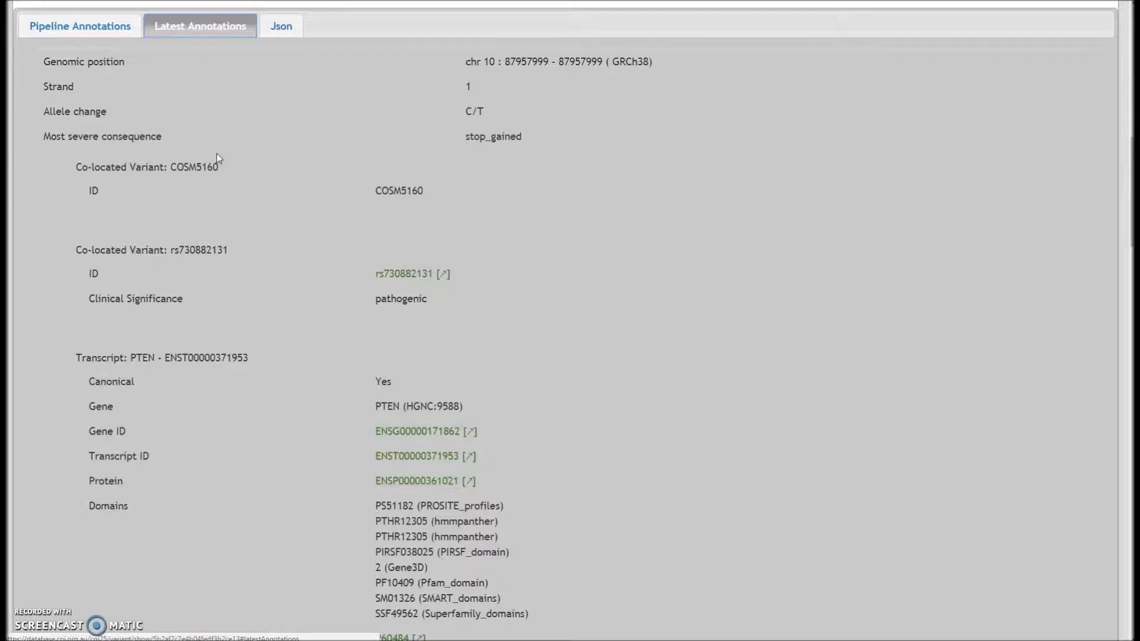
scroll(217, 157, "down", 1)
scroll(216, 172, "down", 1)
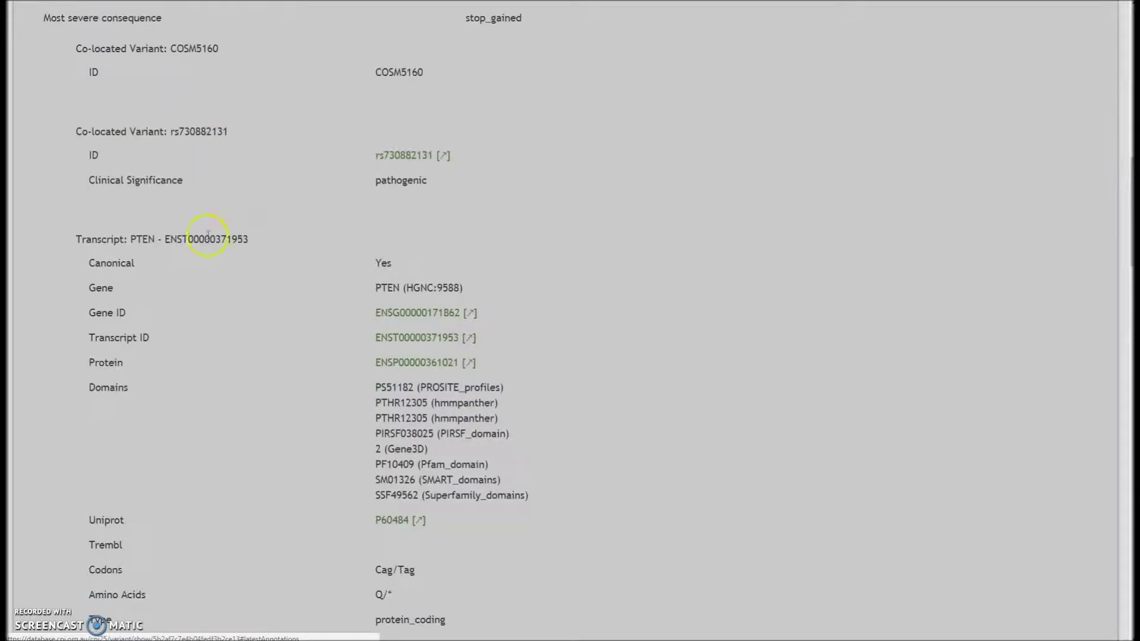
left_click_drag(90, 239, 153, 242)
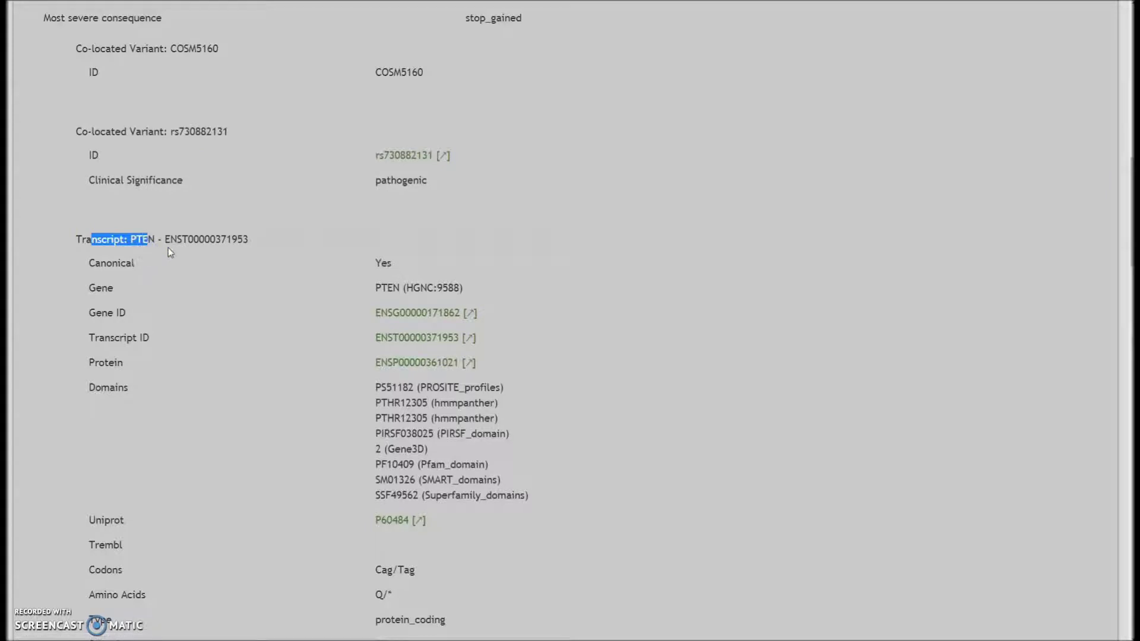
scroll(227, 270, "down", 4)
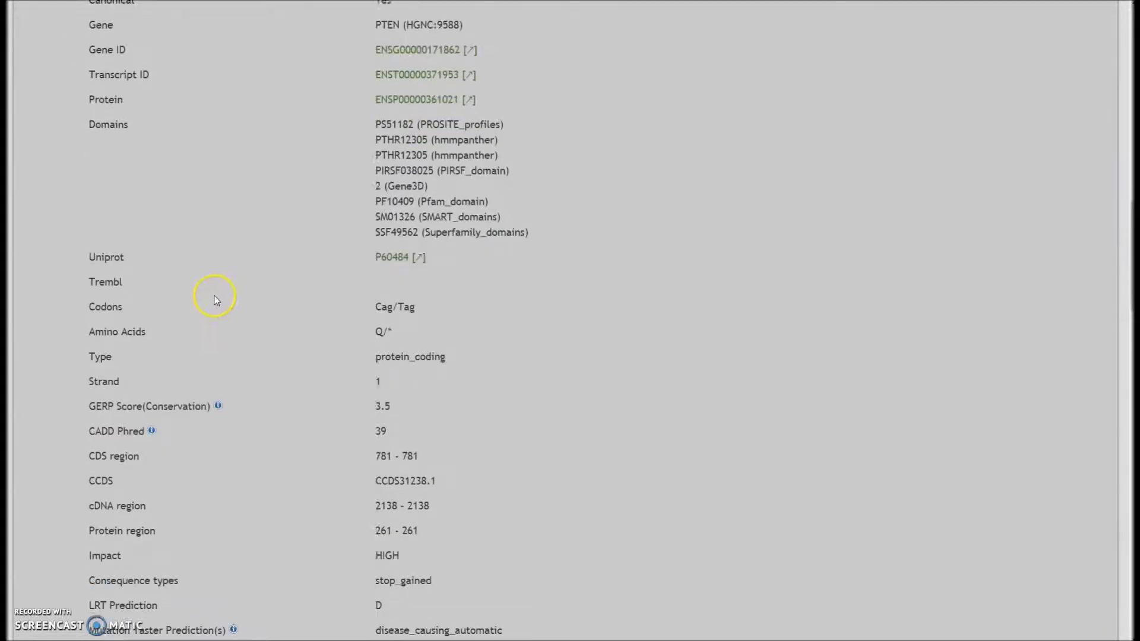
left_click_drag(95, 374, 136, 336)
scroll(136, 380, "down", 2)
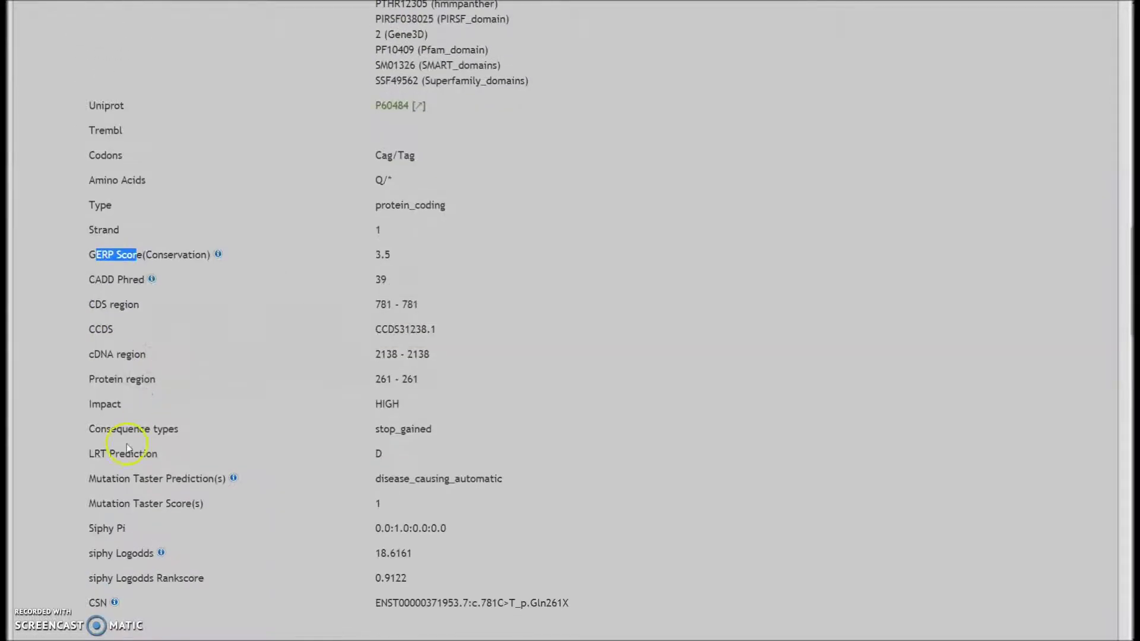
left_click_drag(116, 503, 232, 516)
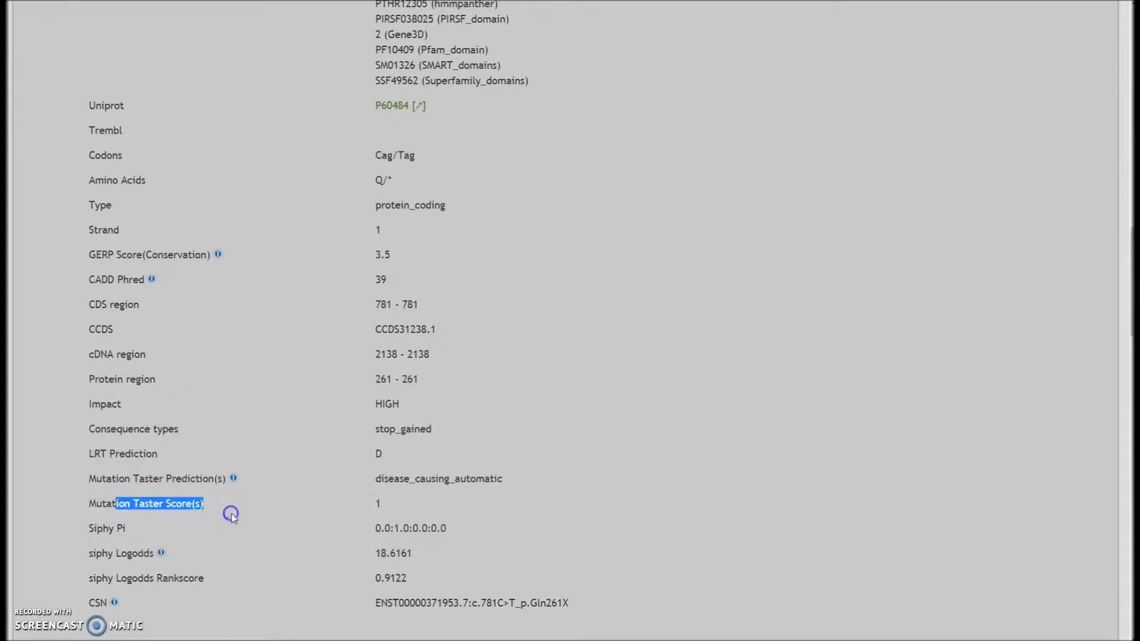
left_click_drag(87, 528, 144, 529)
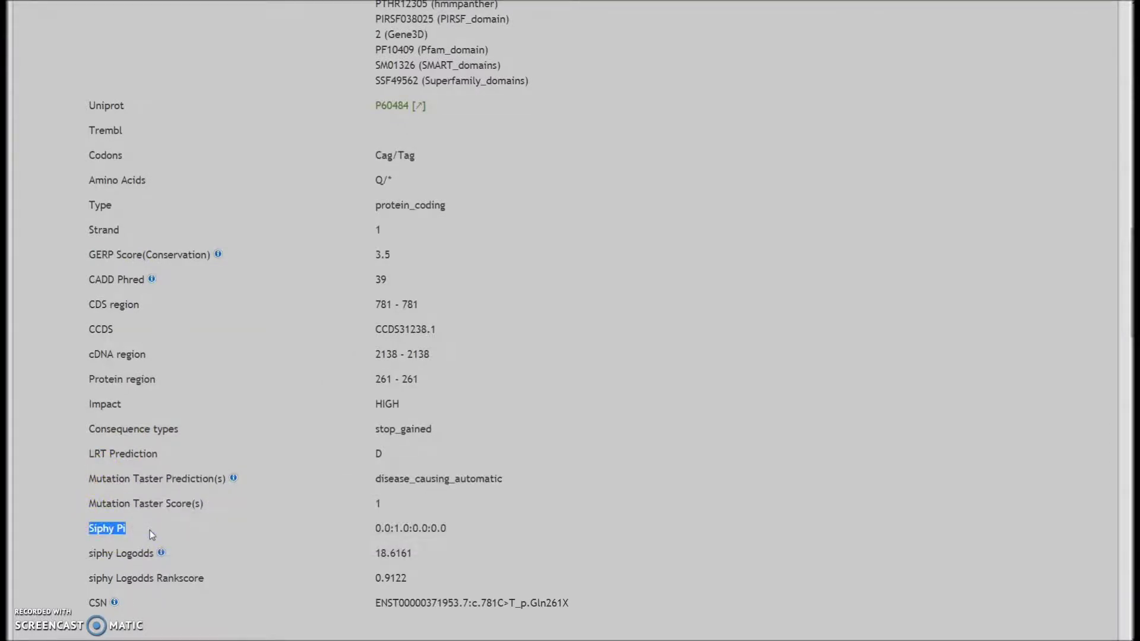
scroll(150, 531, "down", 1)
scroll(152, 528, "down", 9)
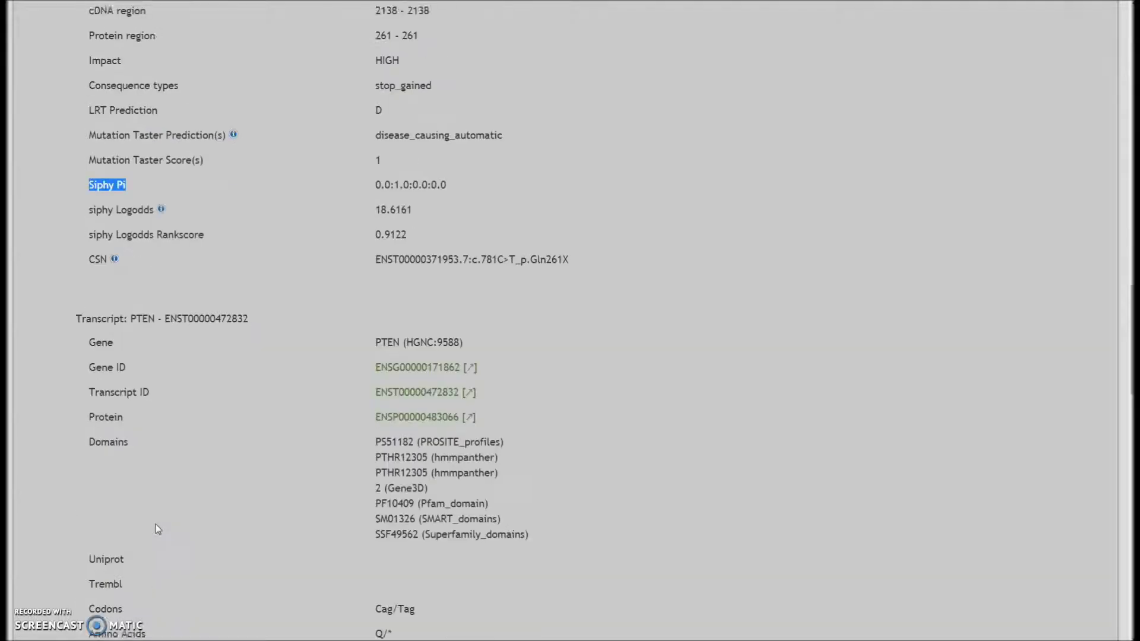
scroll(158, 526, "down", 8)
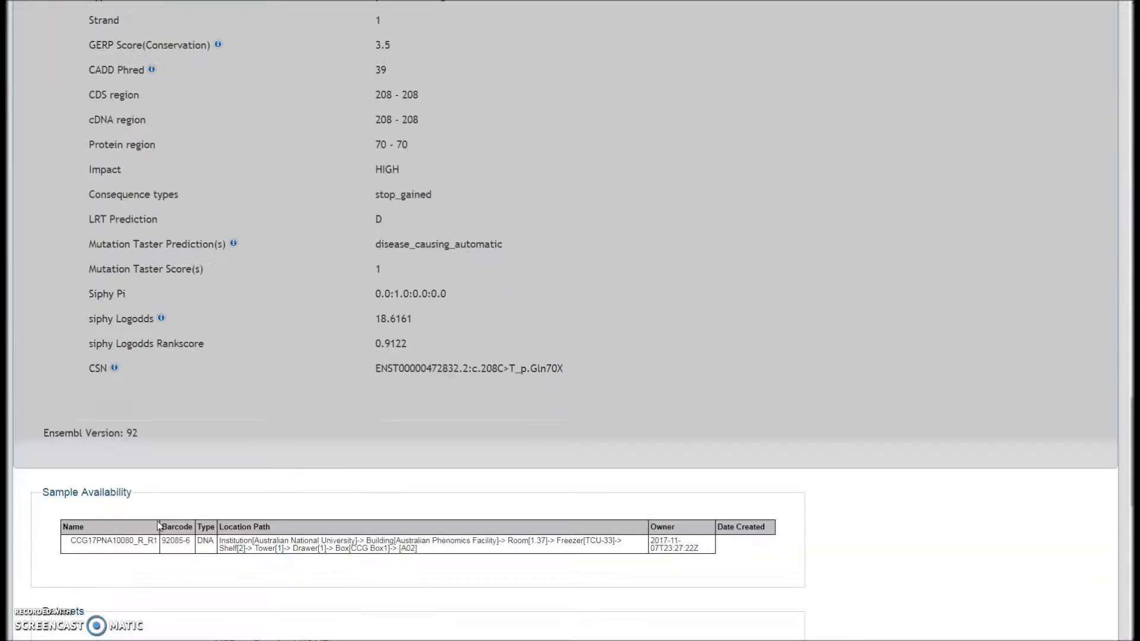
Highlight the Sample Availability section showing where the sample is stored
left_click_drag(50, 432, 149, 438)
left_click(150, 438)
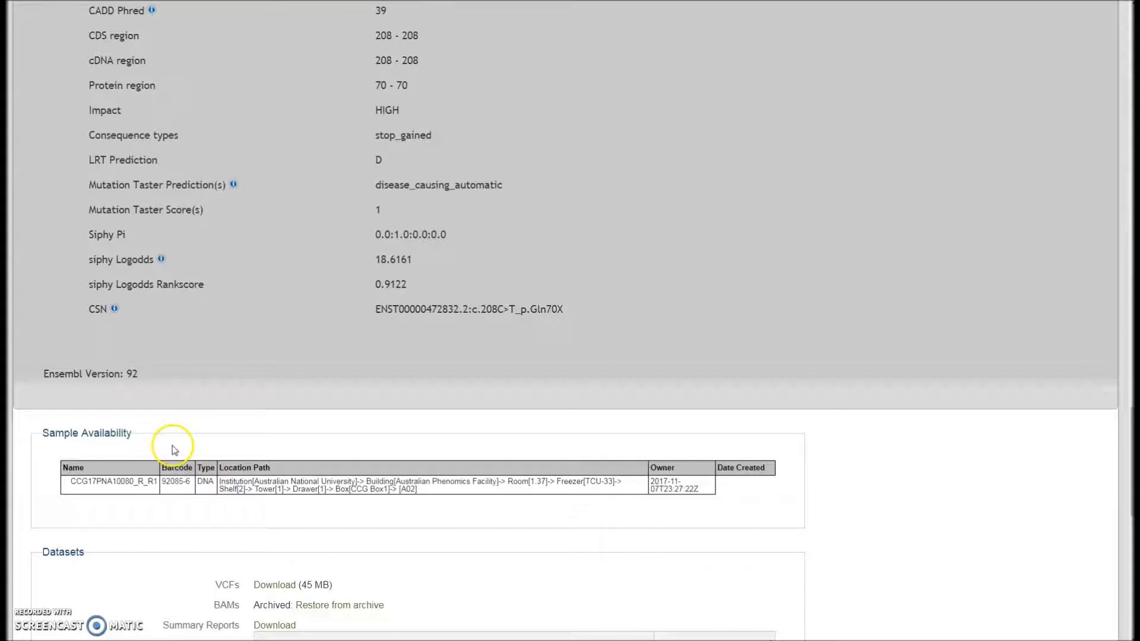
scroll(180, 454, "down", 1)
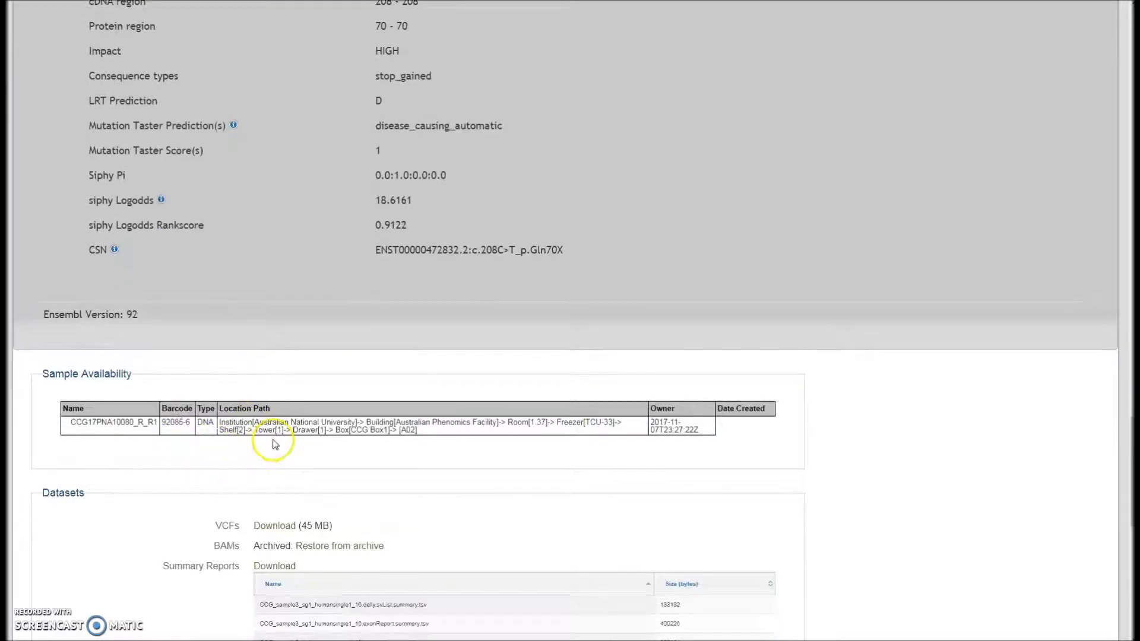
scroll(275, 446, "down", 1)
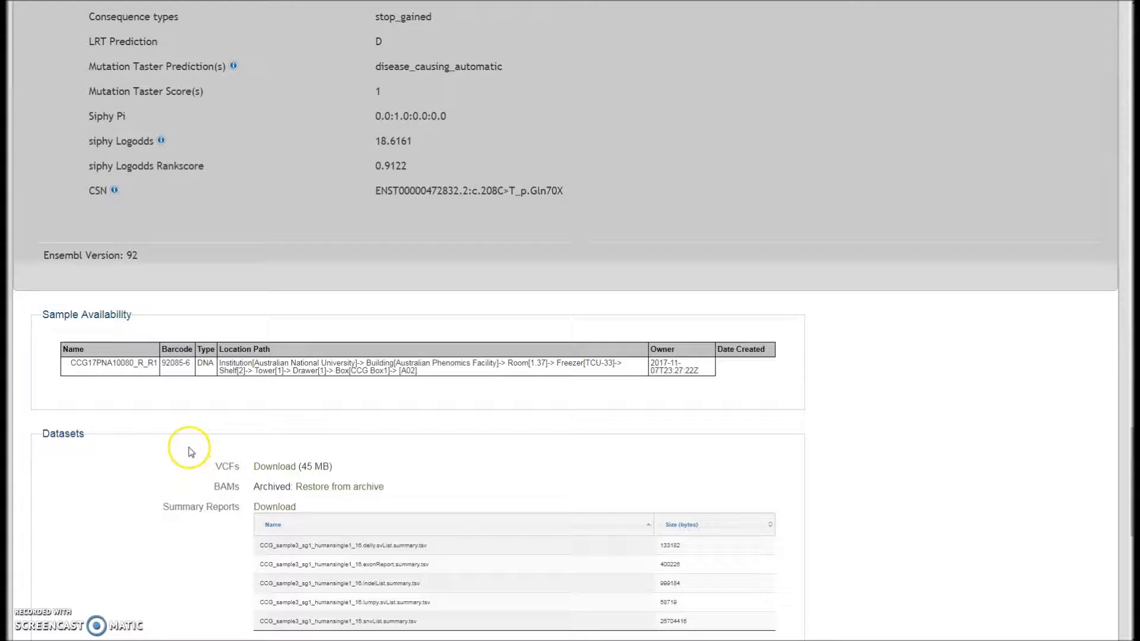
scroll(59, 432, "down", 1)
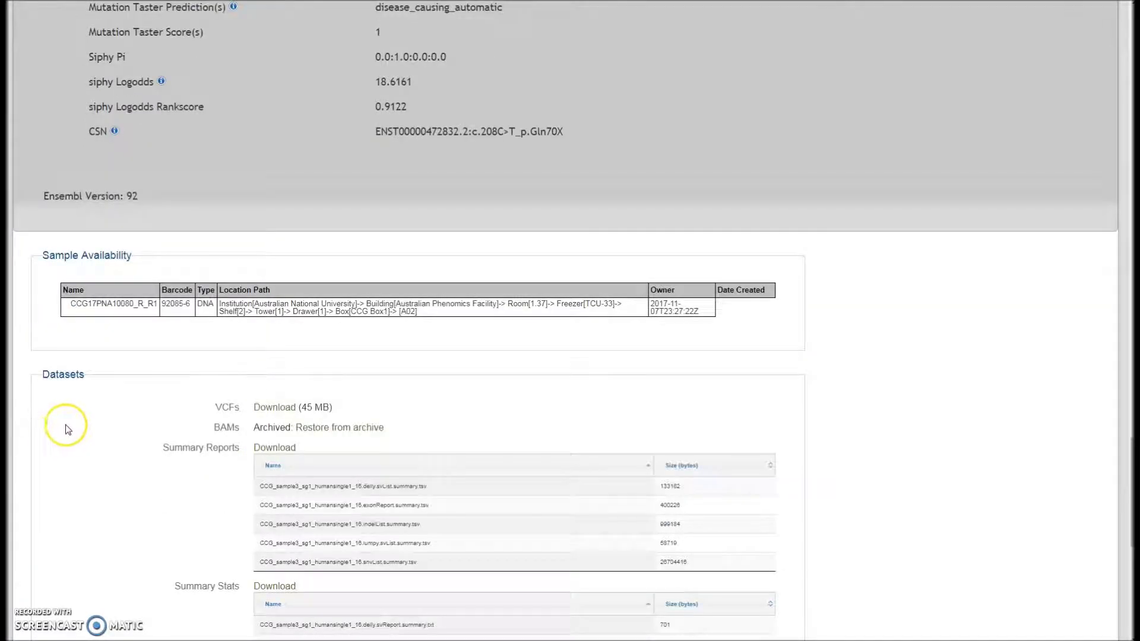
Go through the Datasets, highlighting the VCFs, Summary Reports and Summary Stats entries
left_click_drag(216, 409, 241, 425)
scroll(220, 445, "down", 1)
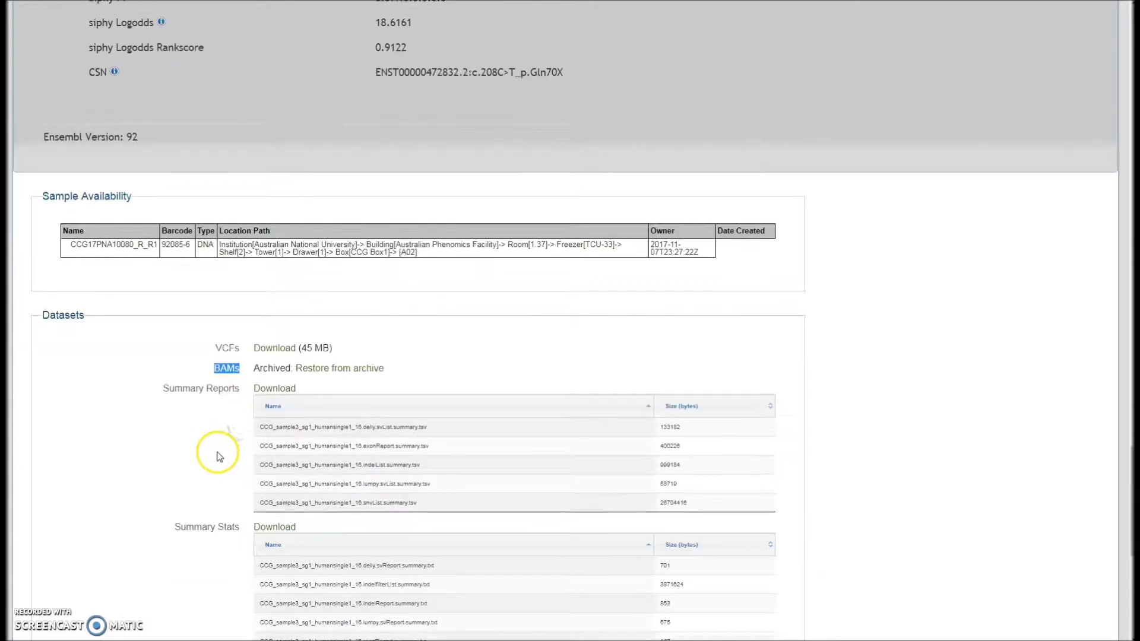
left_click_drag(174, 388, 229, 399)
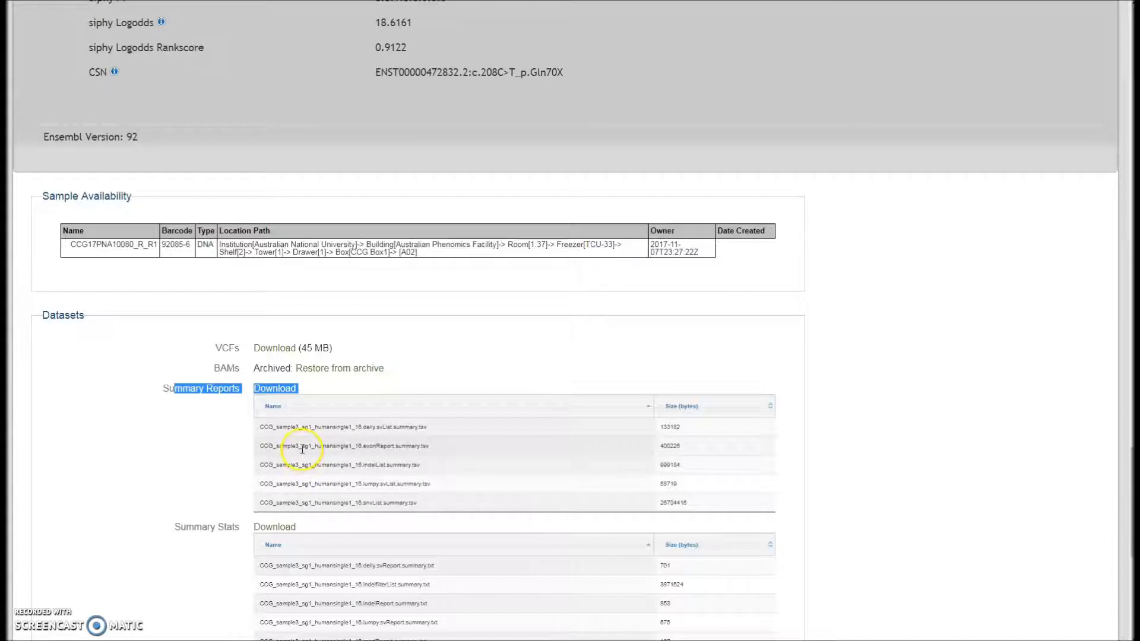
scroll(249, 472, "down", 2)
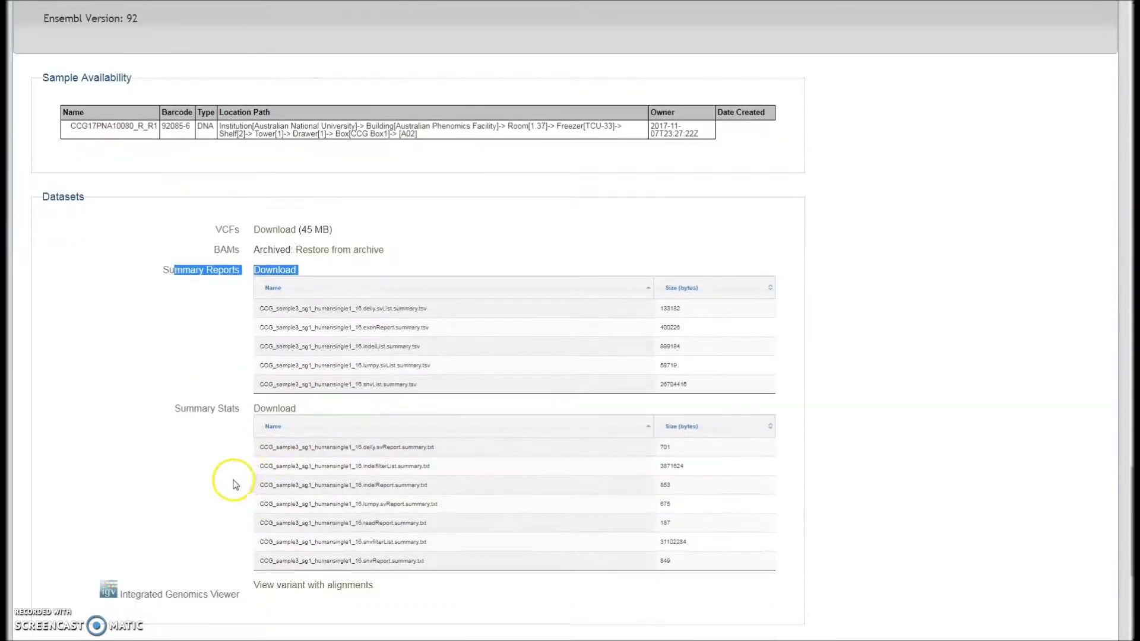
left_click_drag(179, 410, 236, 412)
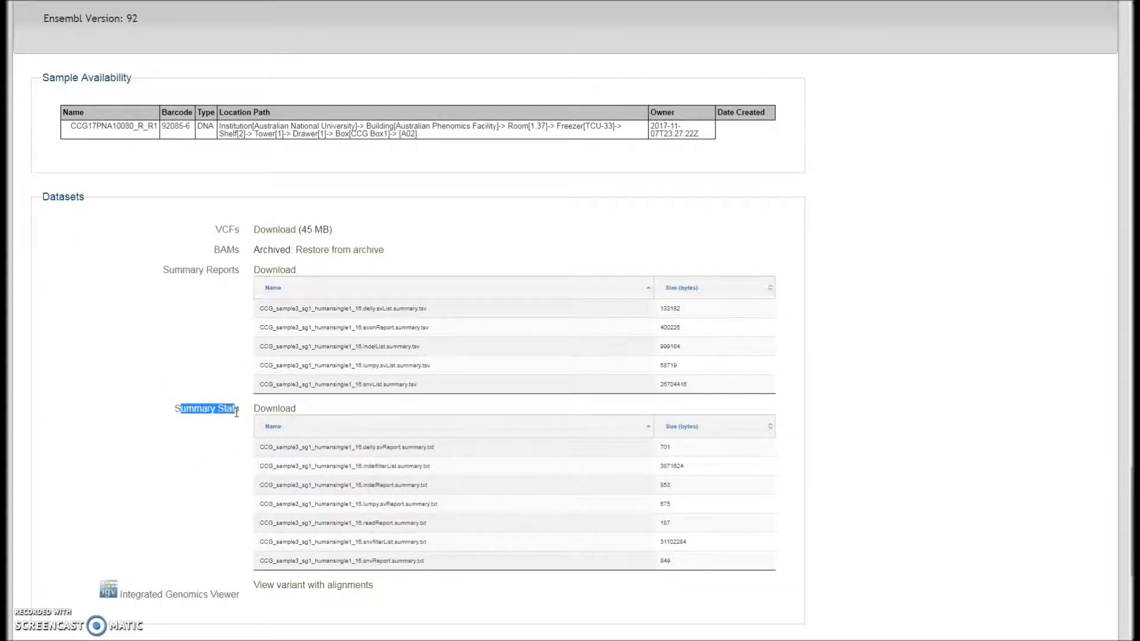
left_click_drag(236, 411, 240, 415)
scroll(249, 415, "up", 2)
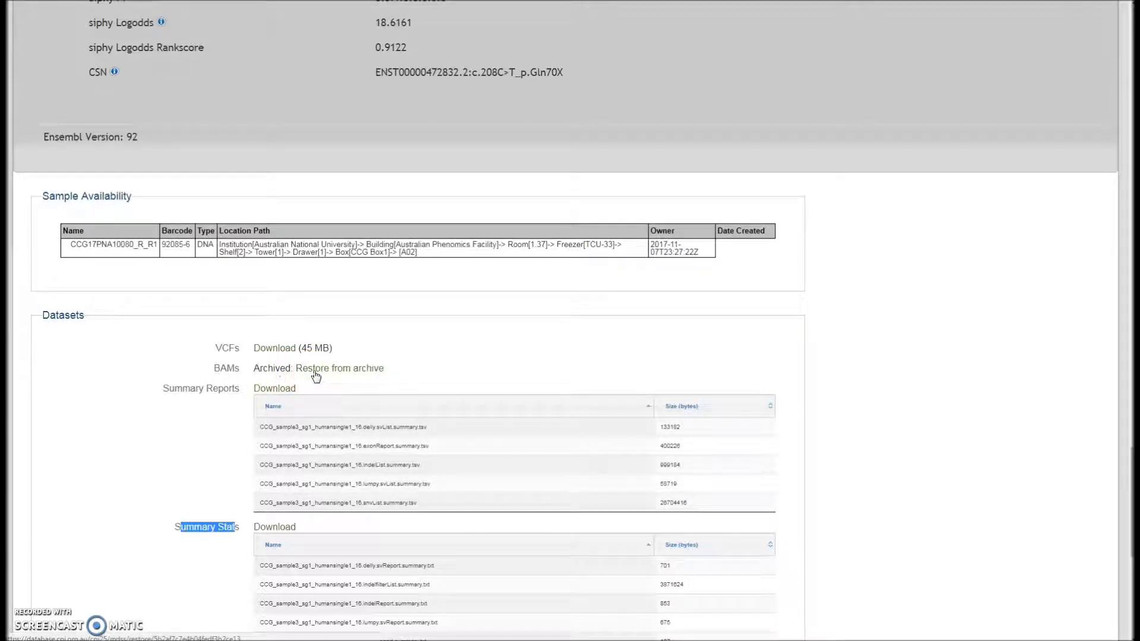
left_click(393, 371)
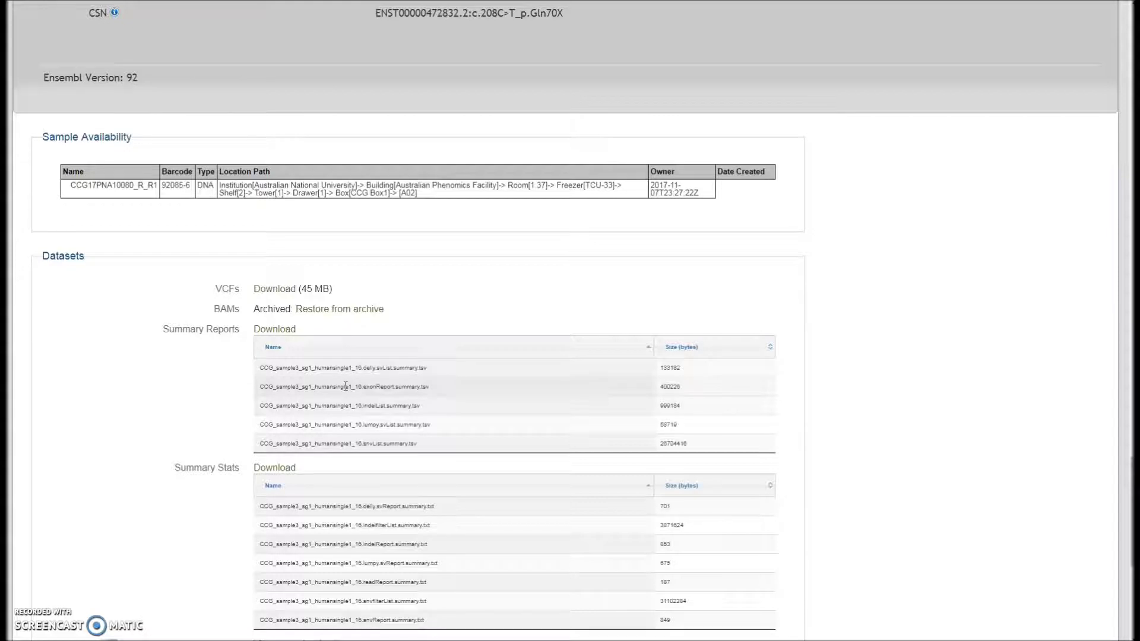
scroll(342, 388, "up", 1)
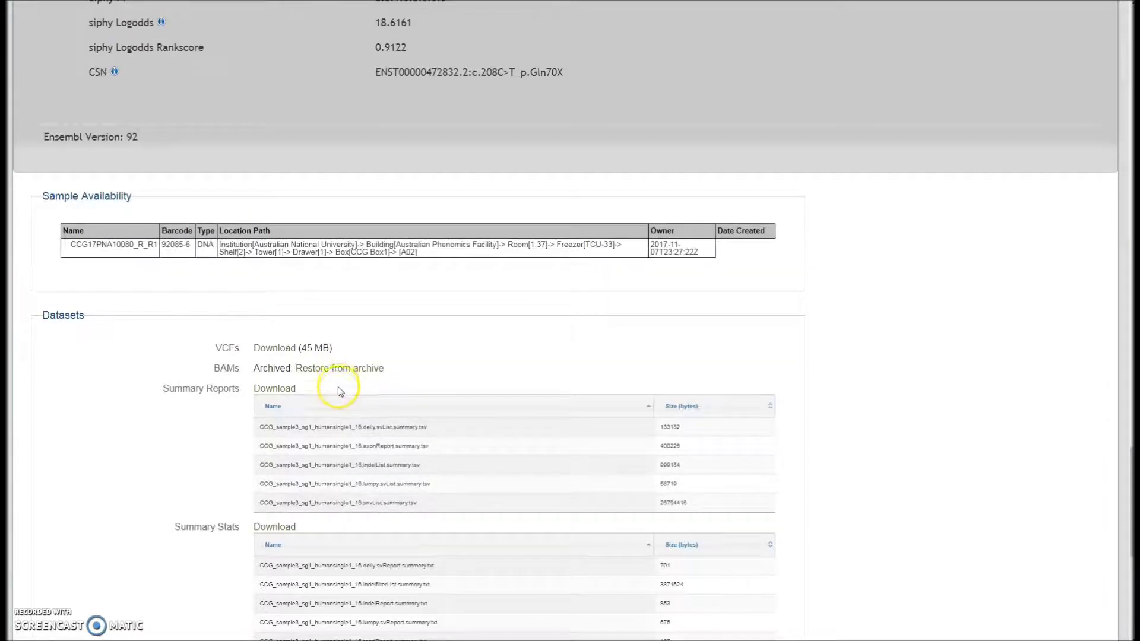
scroll(341, 396, "down", 1)
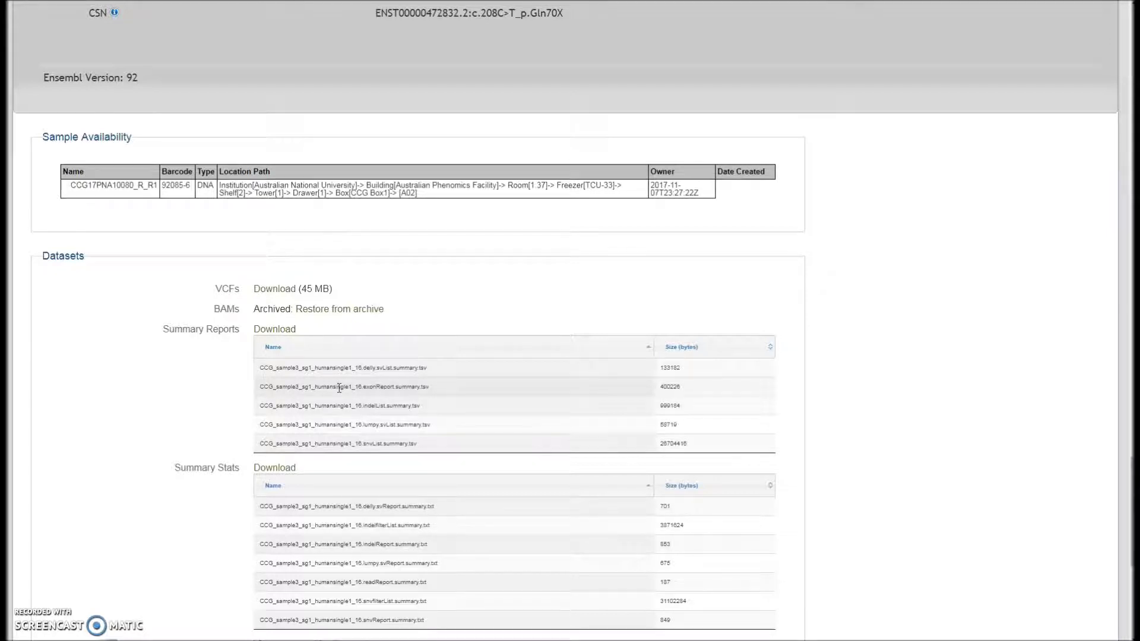
scroll(339, 388, "down", 1)
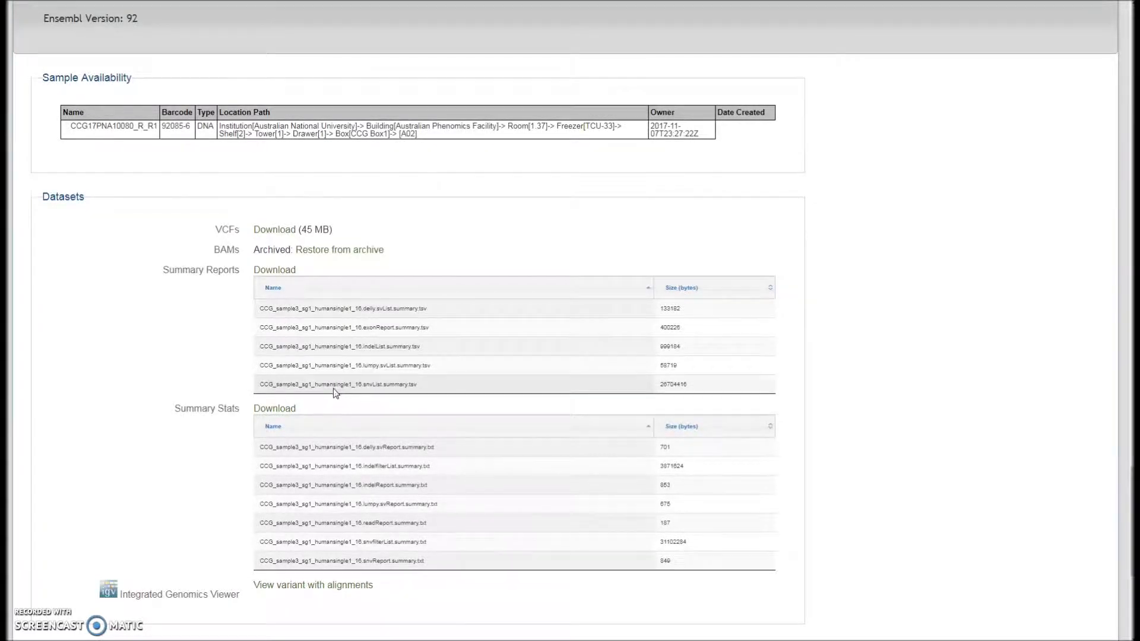
scroll(337, 387, "down", 5)
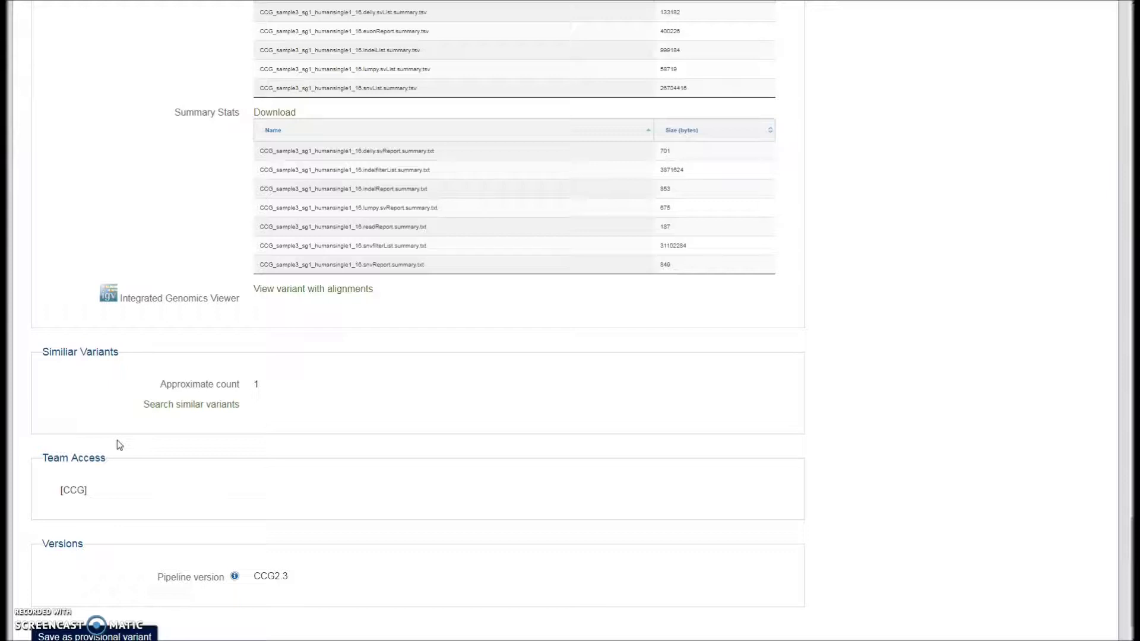
left_click_drag(117, 440, 67, 502)
left_click(68, 499)
scroll(56, 36, "down", 1)
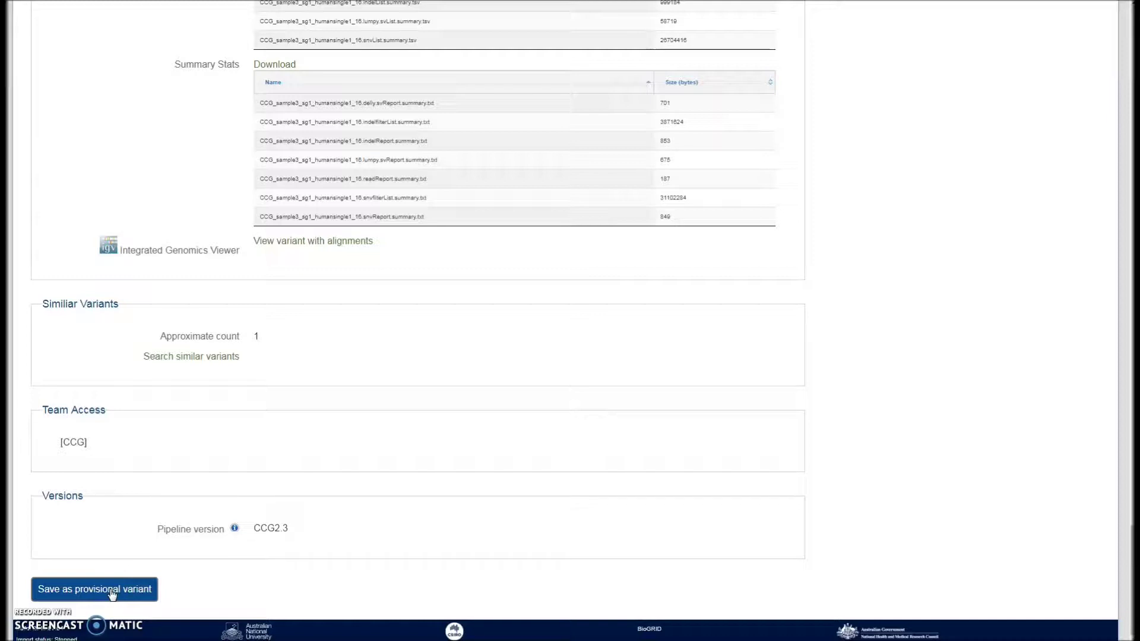
left_click(135, 591)
scroll(169, 537, "up", 2)
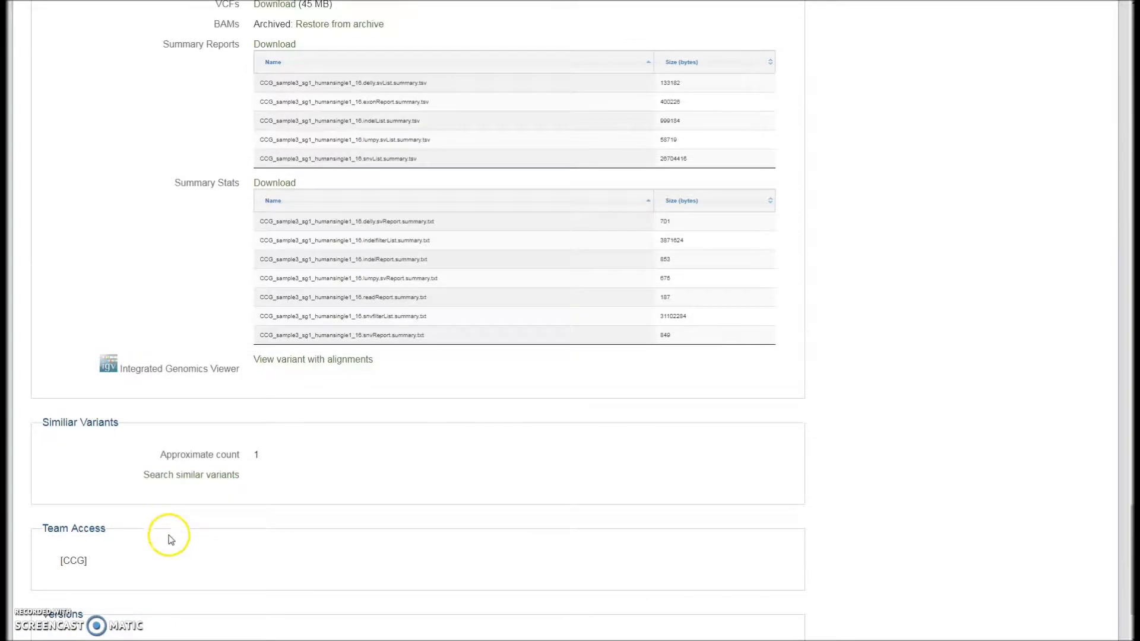
scroll(158, 523, "up", 10)
scroll(155, 432, "up", 15)
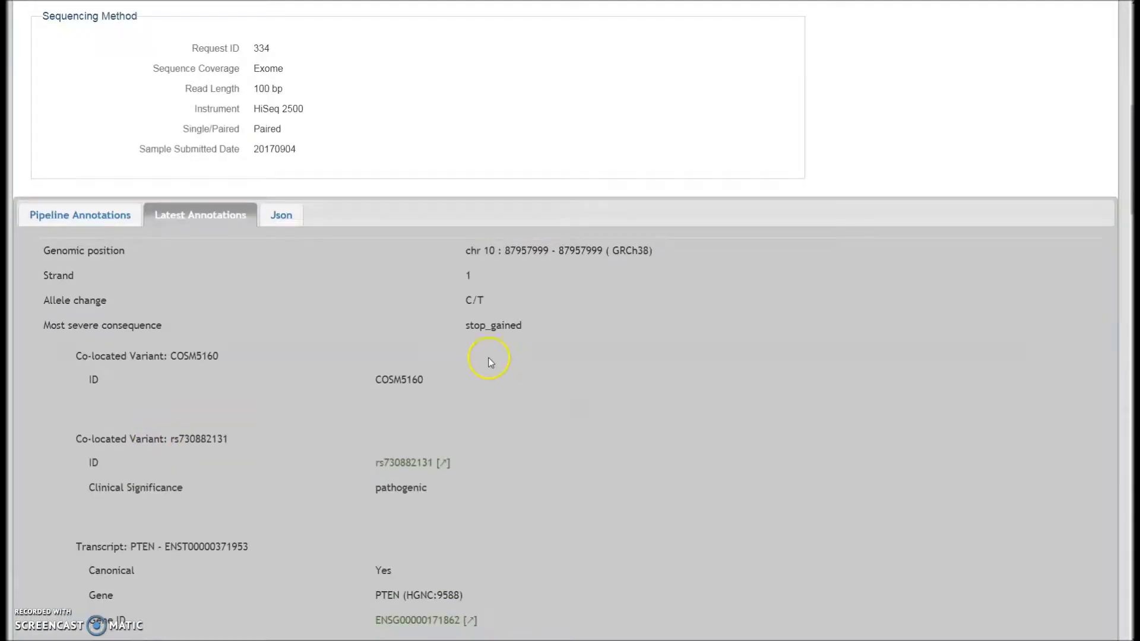
left_click_drag(1130, 204, 1130, 89)
Start a variant search populated from the 'my gene list' profile, filling the Genes list
mouse_move(132, 80)
left_click(134, 103)
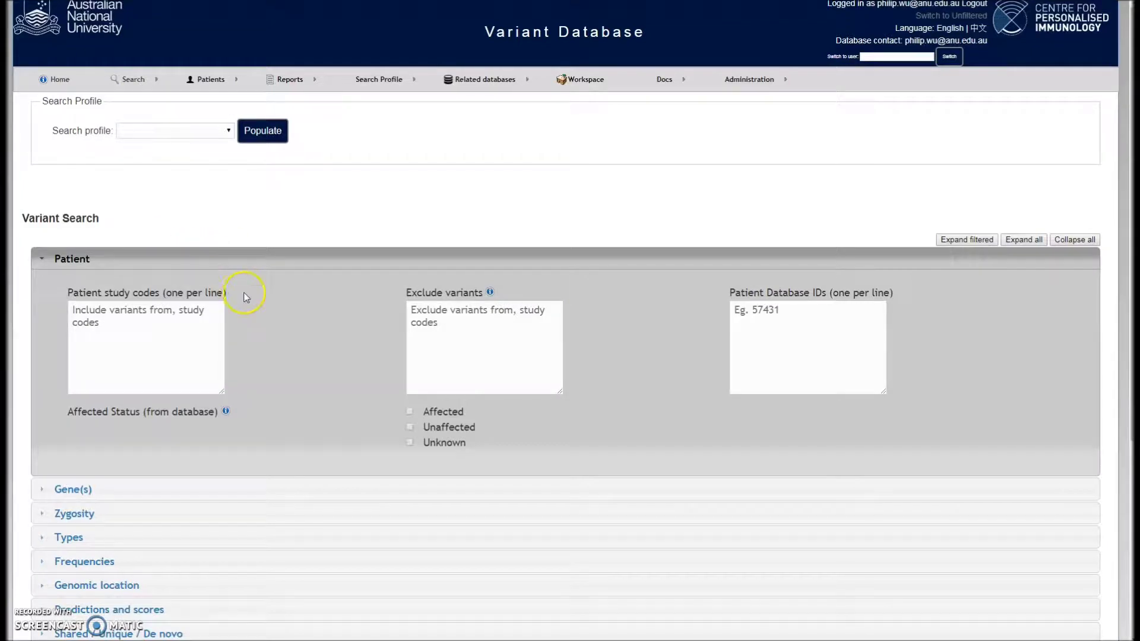
left_click(224, 130)
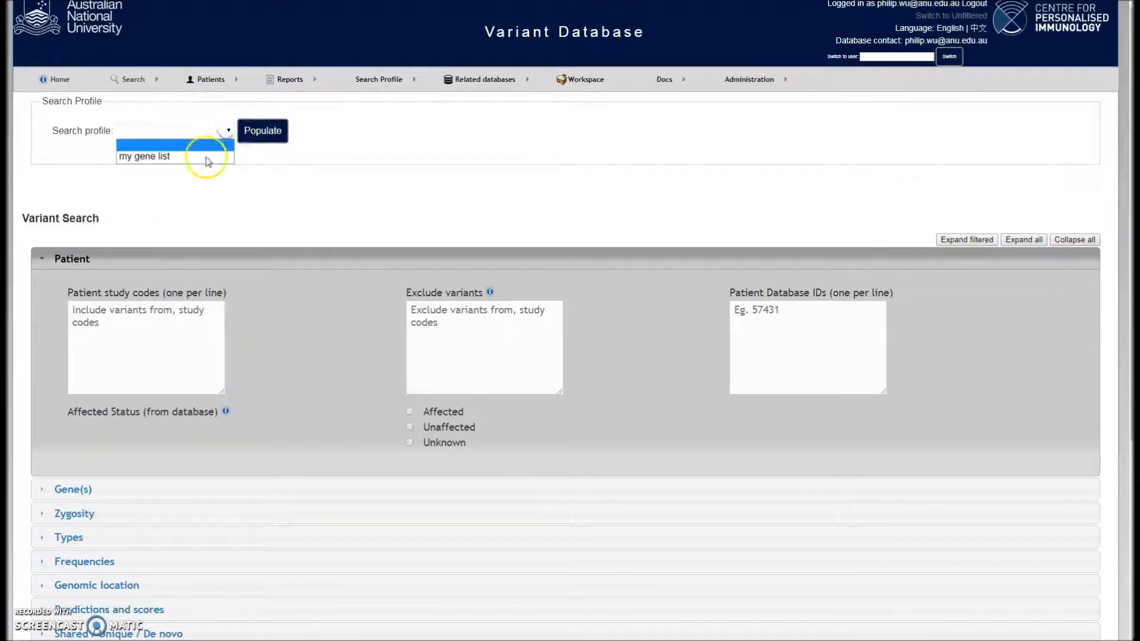
left_click(205, 158)
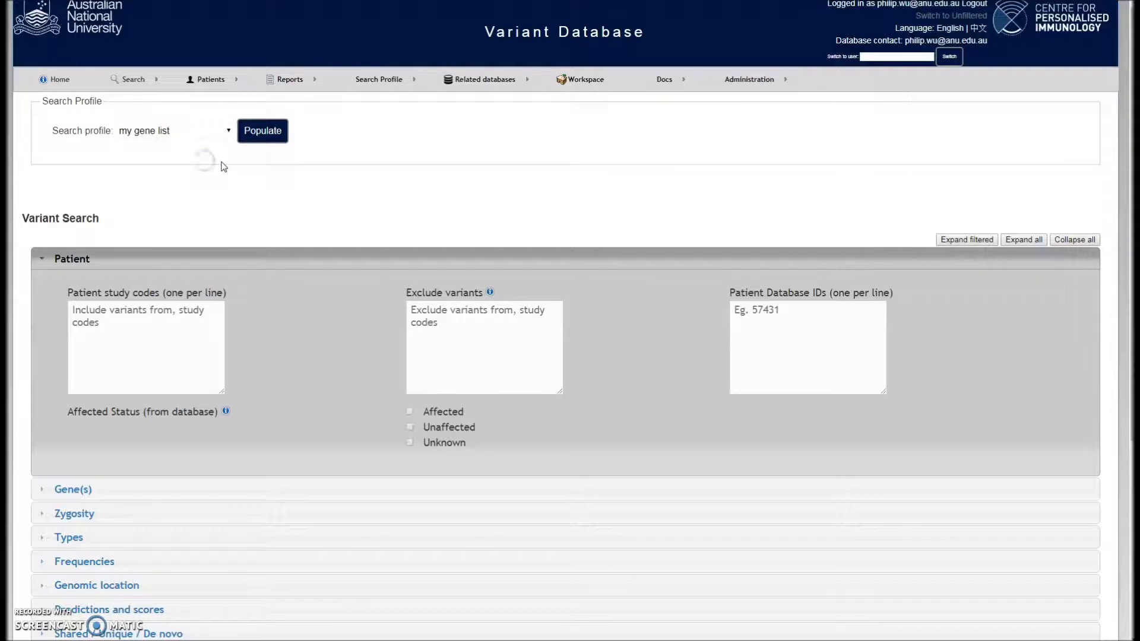
left_click(258, 141)
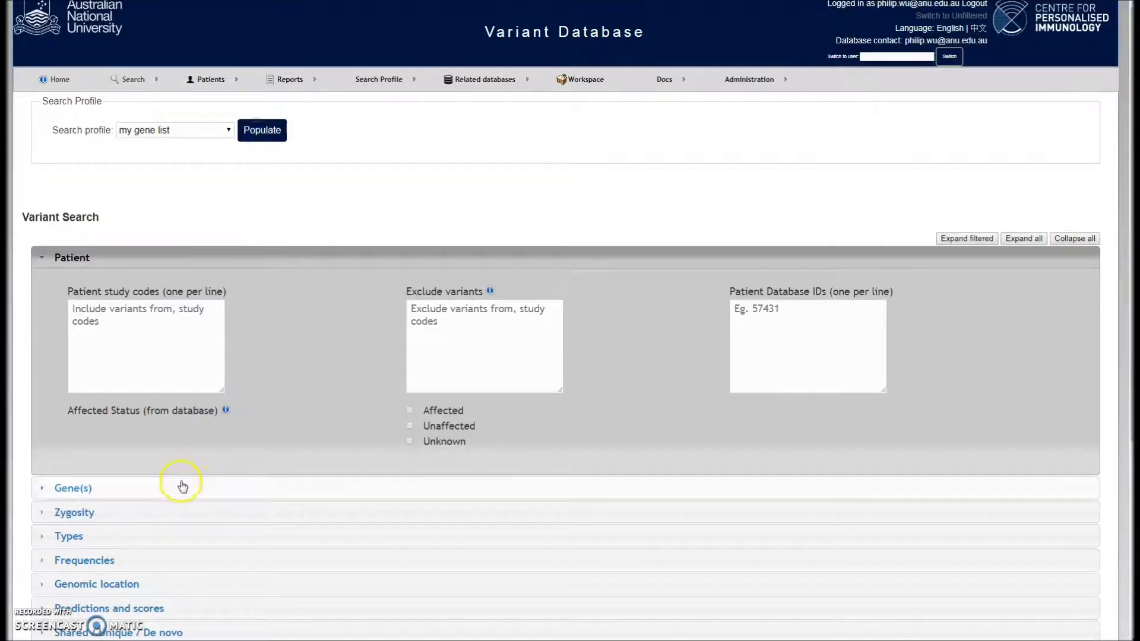
left_click(182, 484)
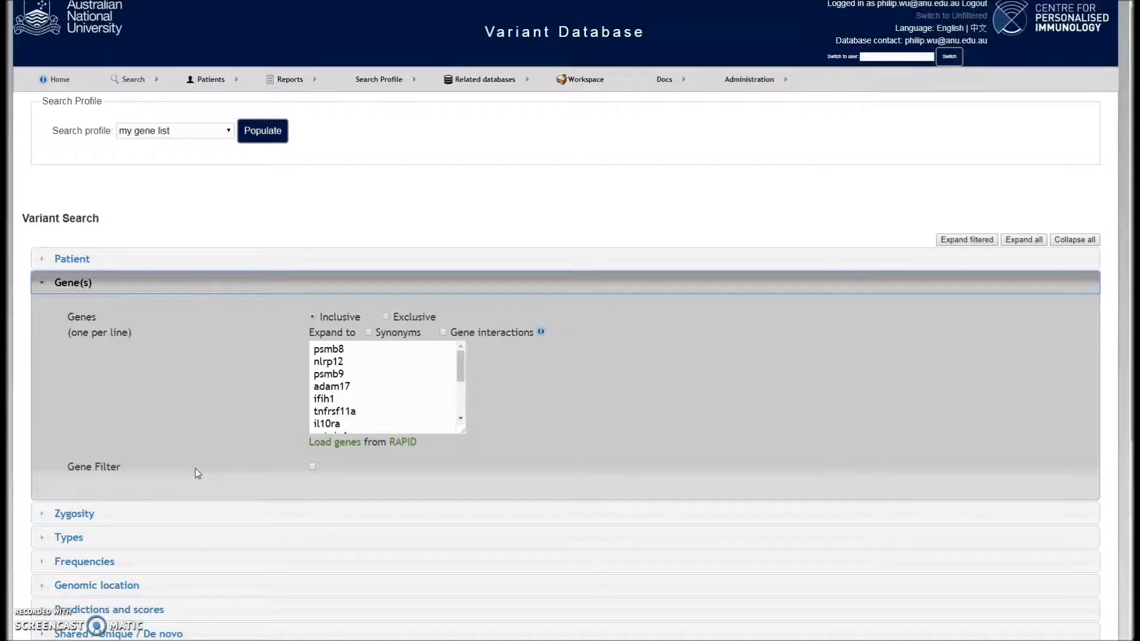
left_click(152, 387)
Paste the patient's study code into the patient filters and run the search
left_click(100, 259)
left_click(131, 327)
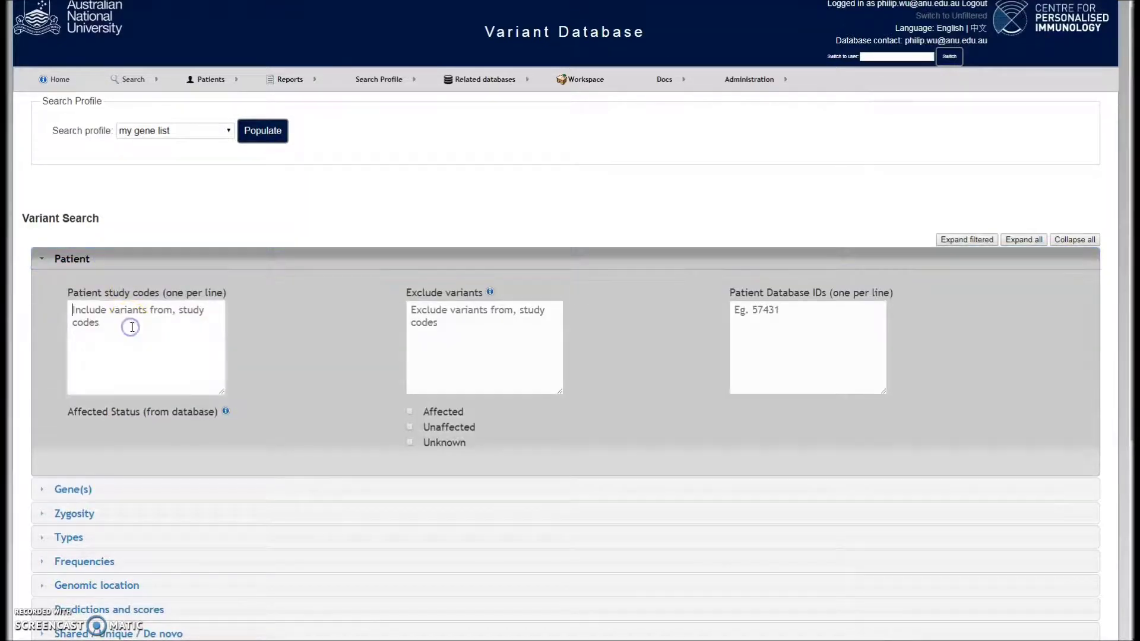
left_click(154, 326)
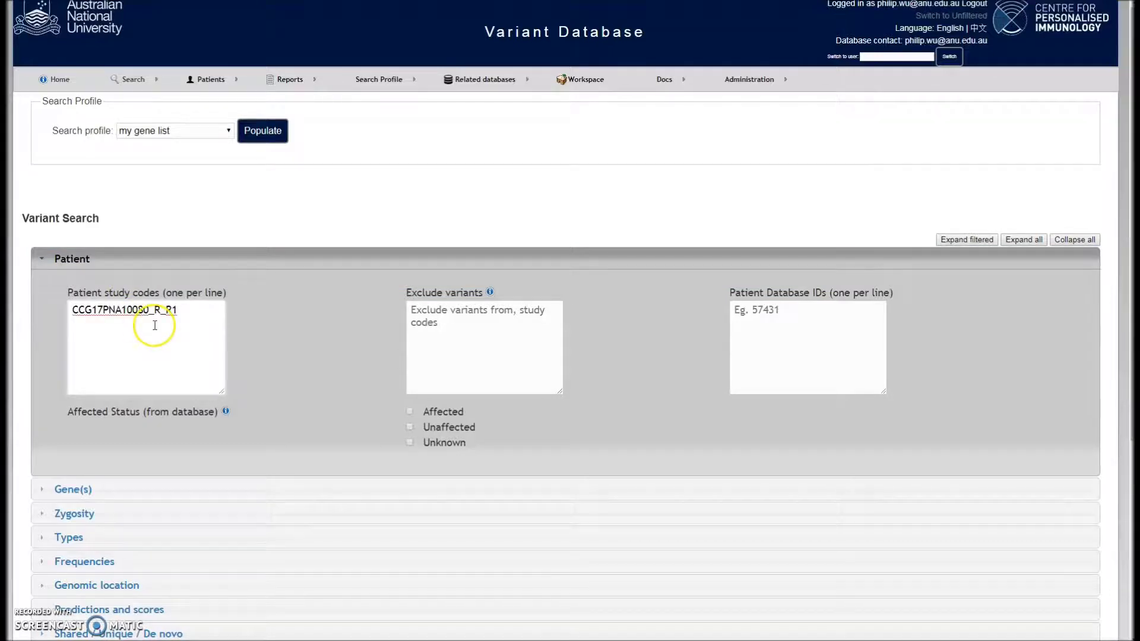
scroll(154, 325, "down", 5)
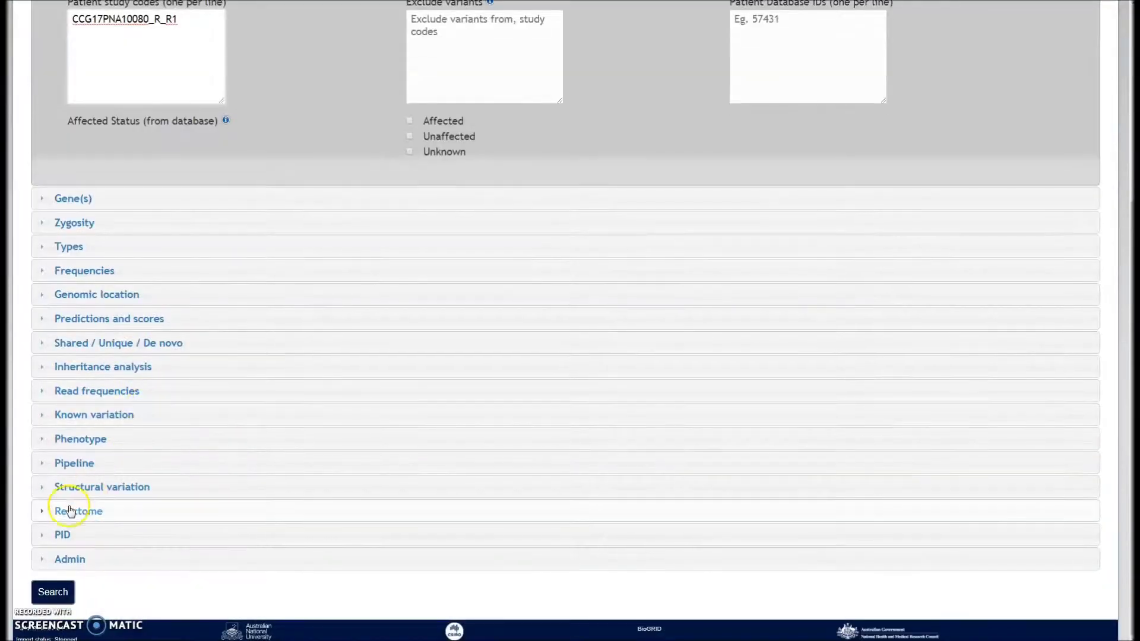
left_click(57, 596)
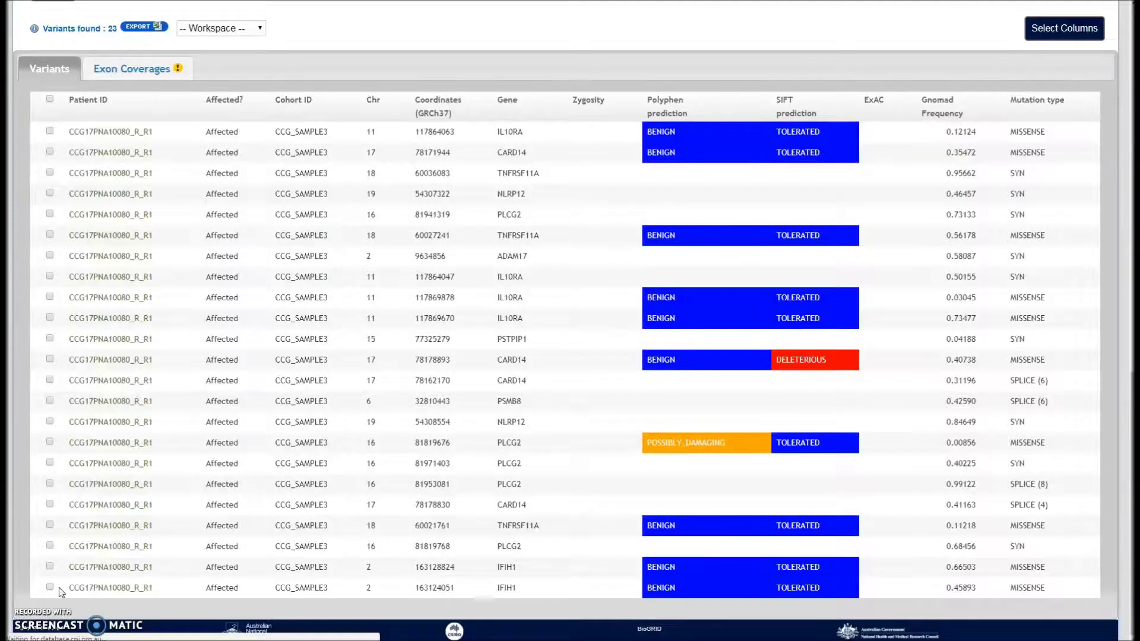
Show exon coverage, highlighting the low-covered TNFRSF11A exon at 59992586 - 59992660
left_click(67, 585)
scroll(84, 555, "up", 3)
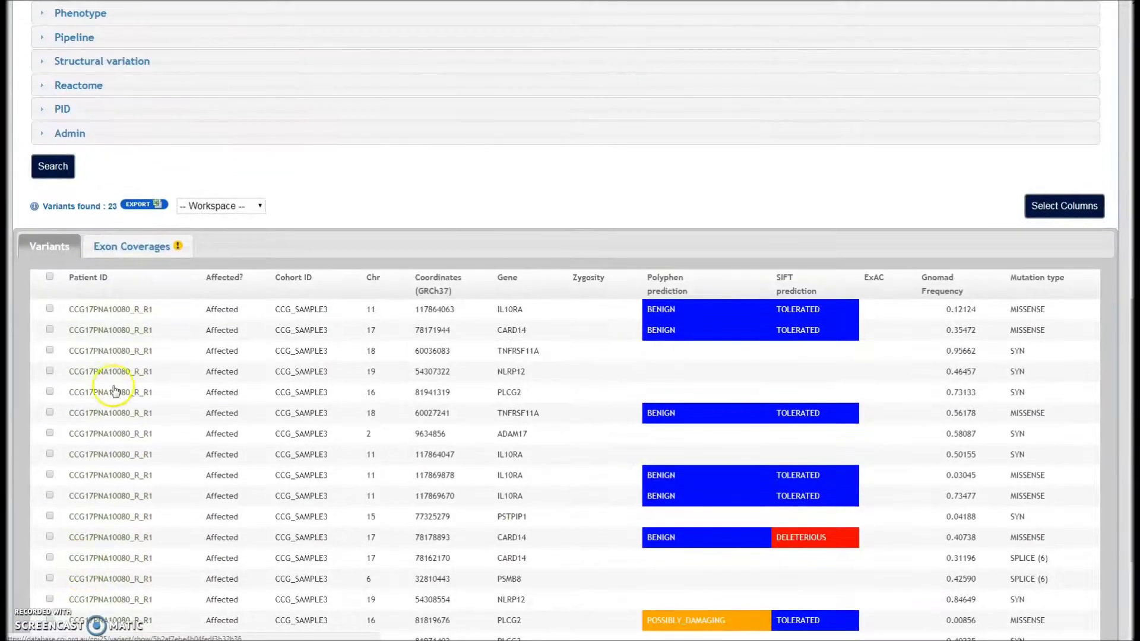
scroll(119, 368, "up", 1)
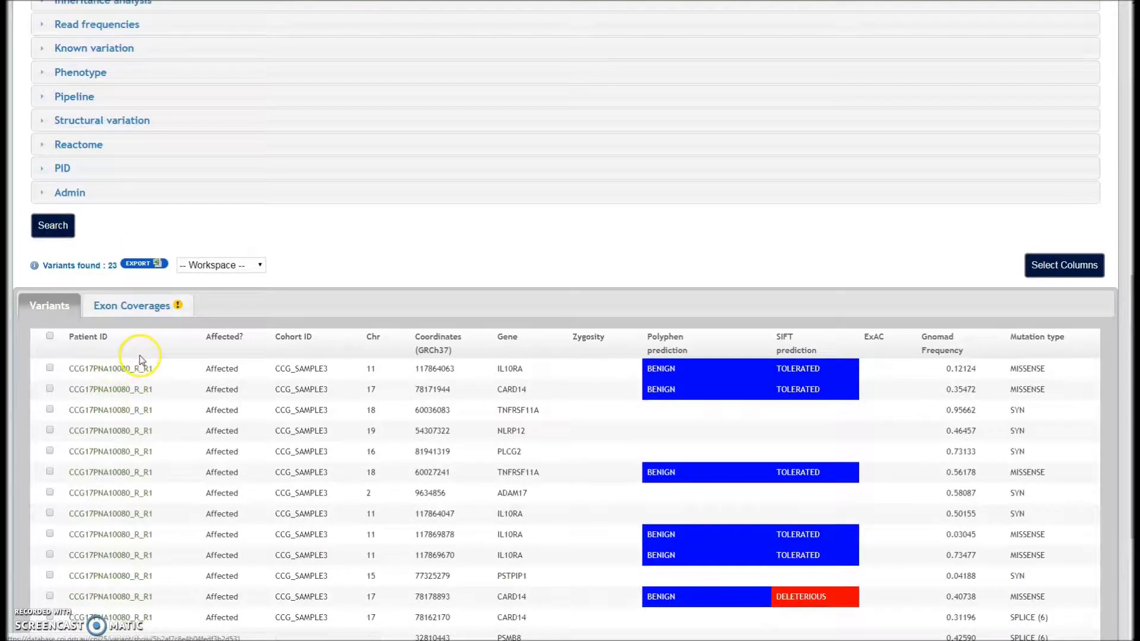
left_click(156, 310)
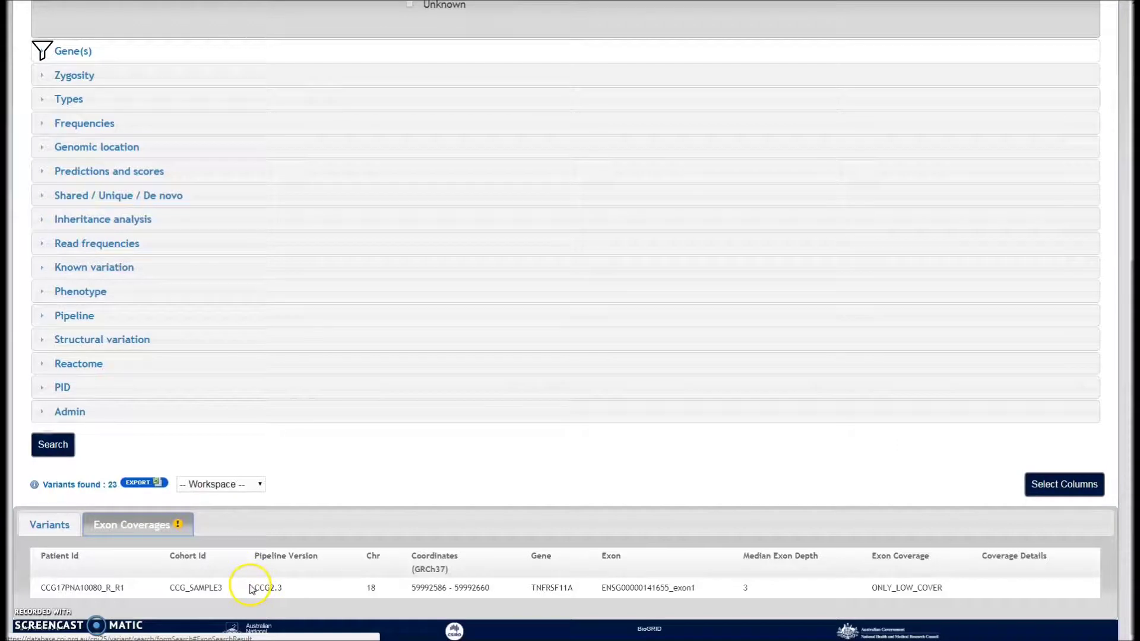
left_click_drag(530, 588, 572, 587)
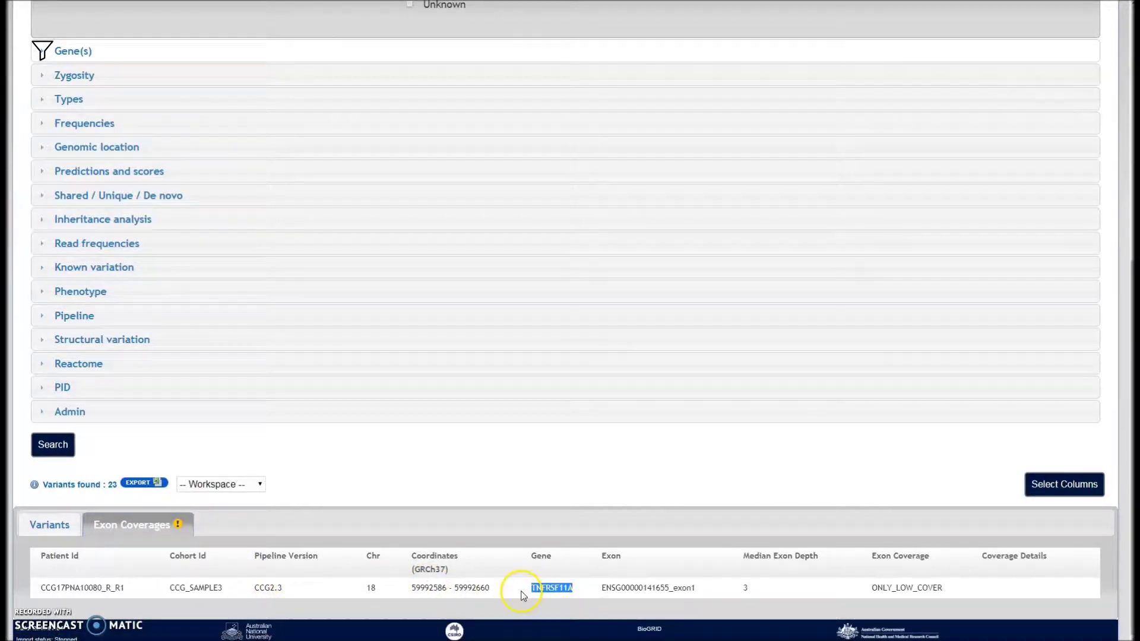
left_click_drag(408, 587, 496, 596)
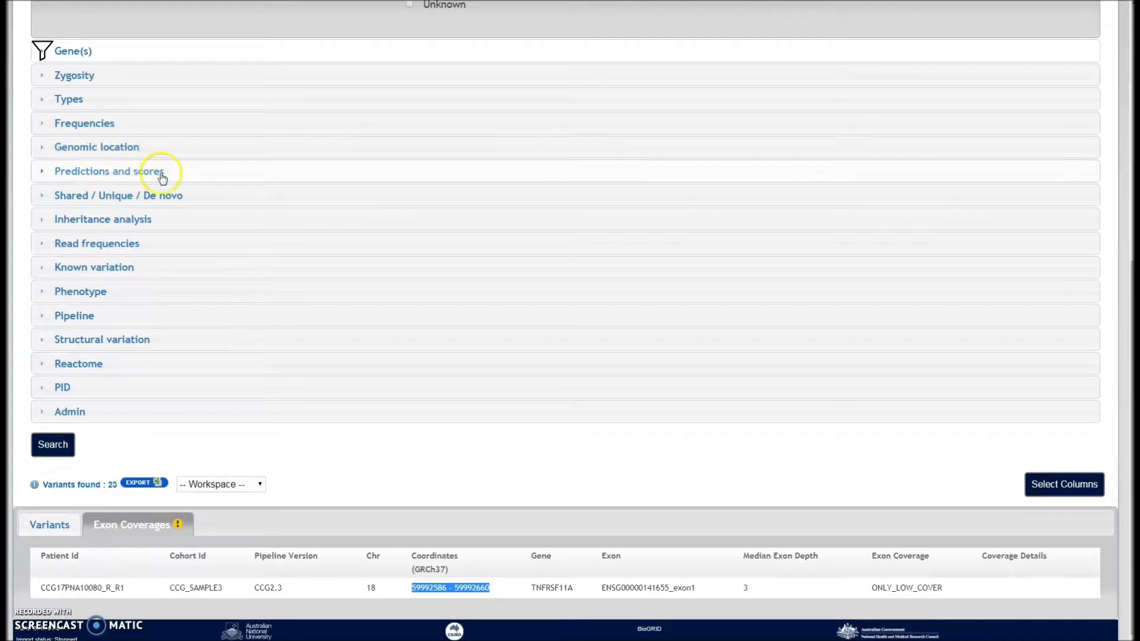
scroll(261, 290, "up", 8)
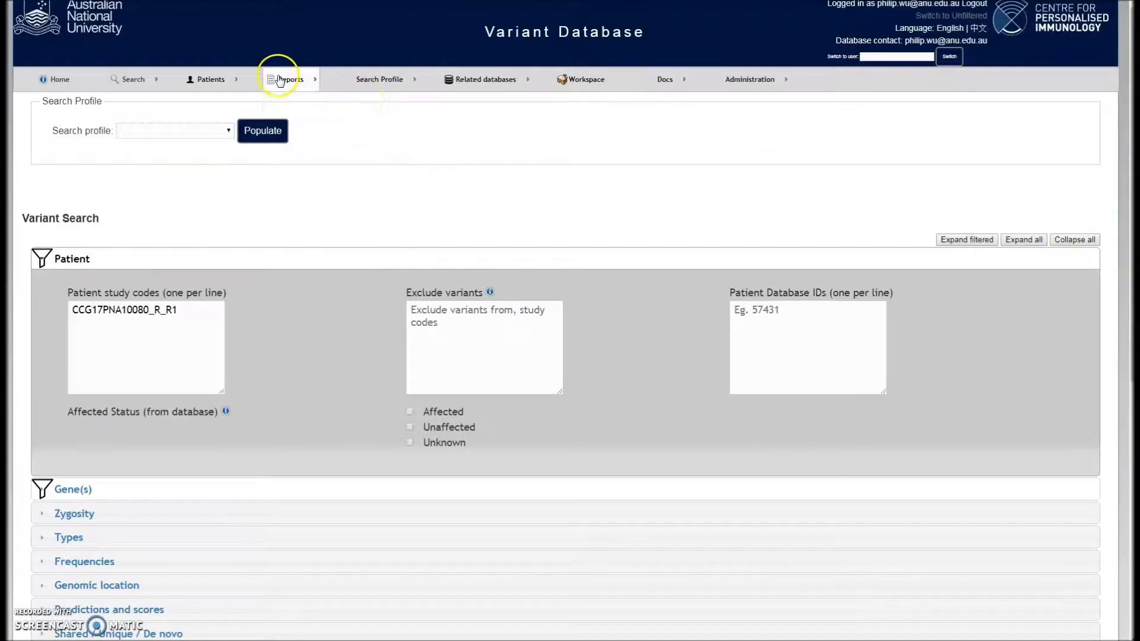
Generate a health report for the patient's study code via Reports > Health Reports, cancelling the export options
mouse_move(284, 79)
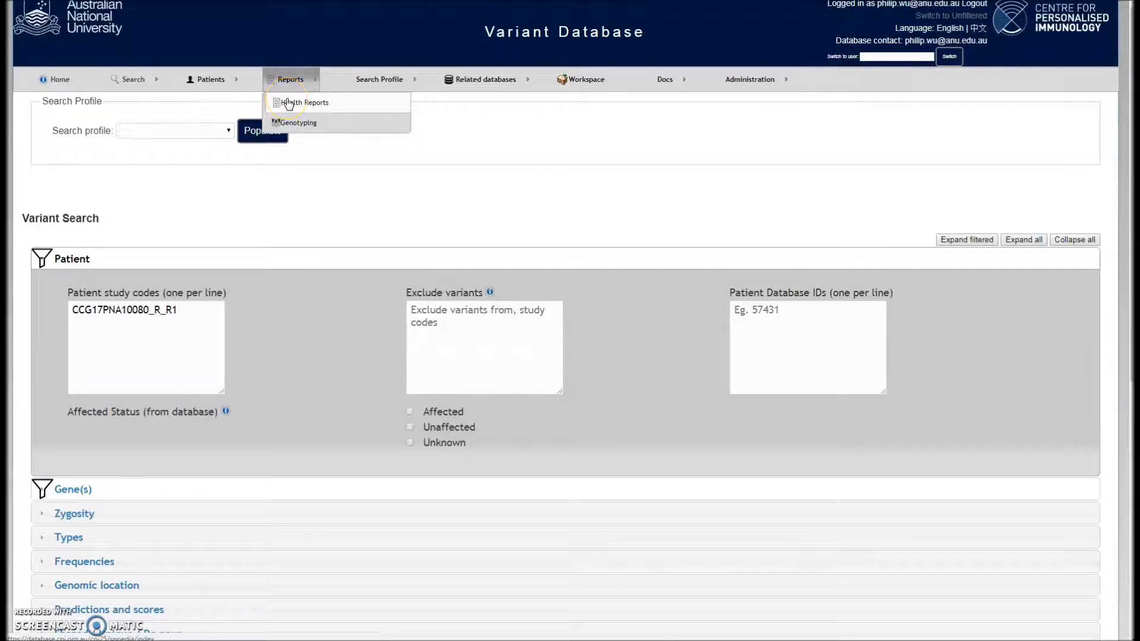
left_click(289, 102)
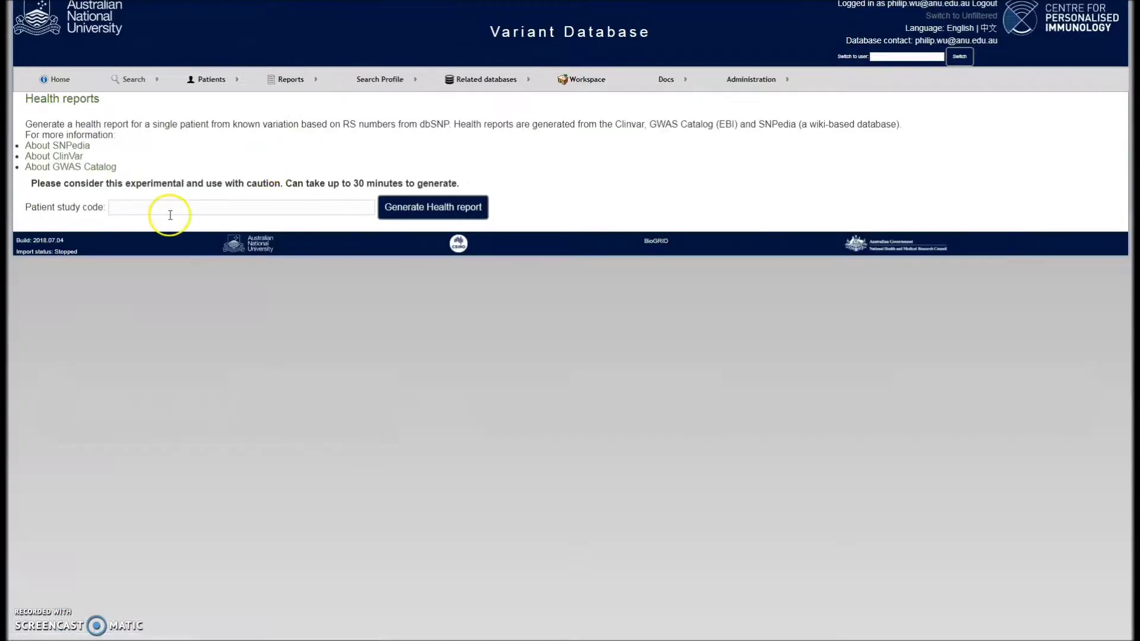
left_click(170, 215)
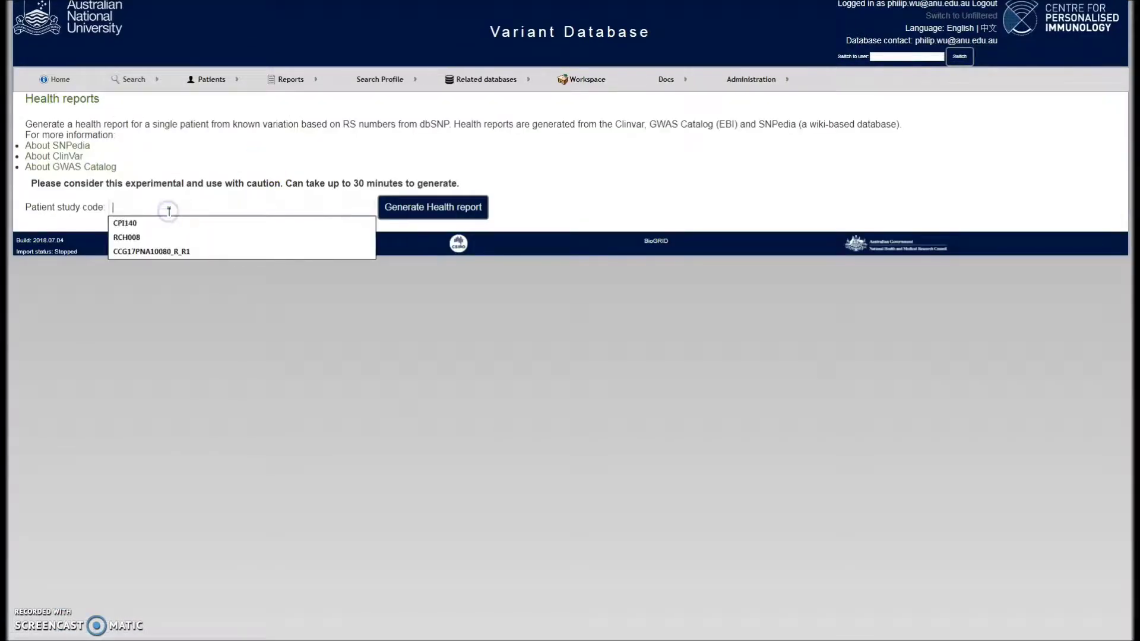
left_click(249, 251)
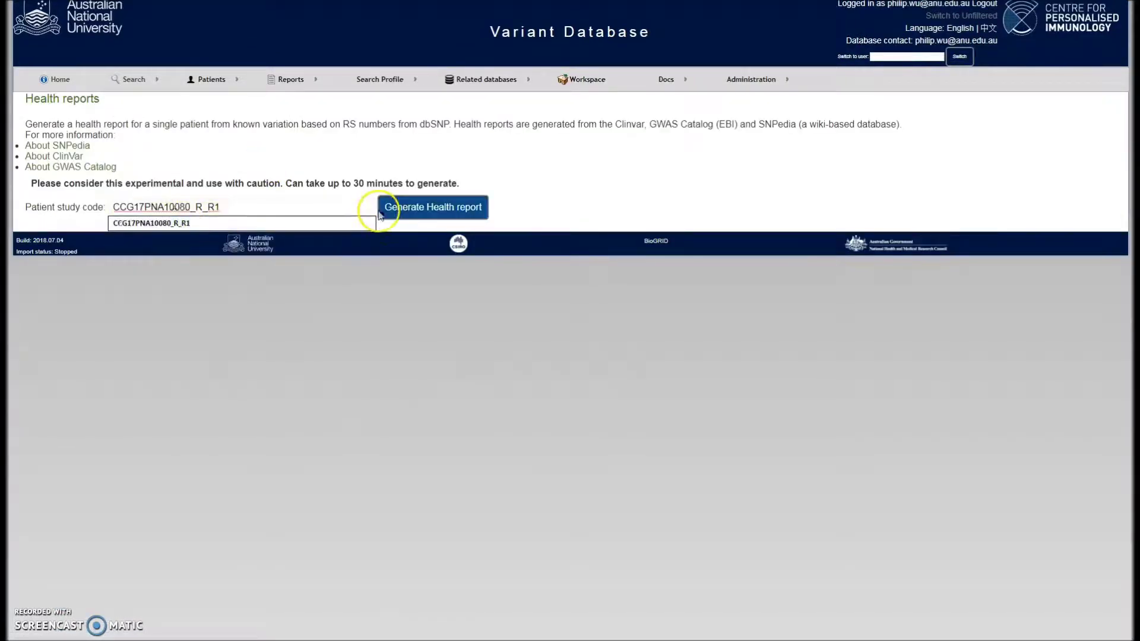
left_click(397, 209)
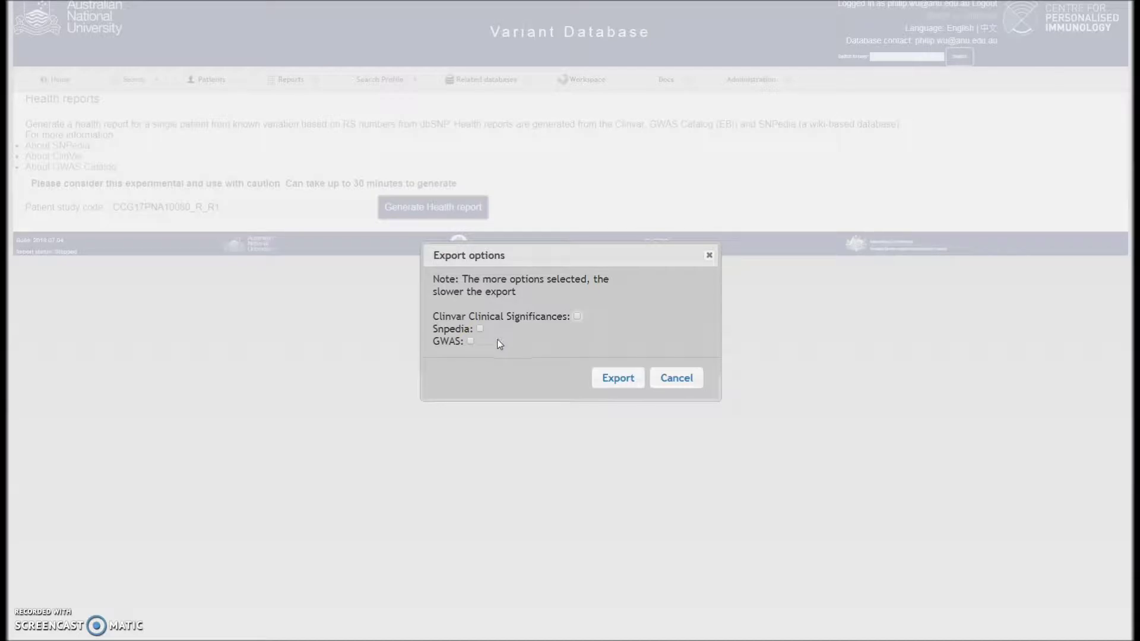
left_click(668, 380)
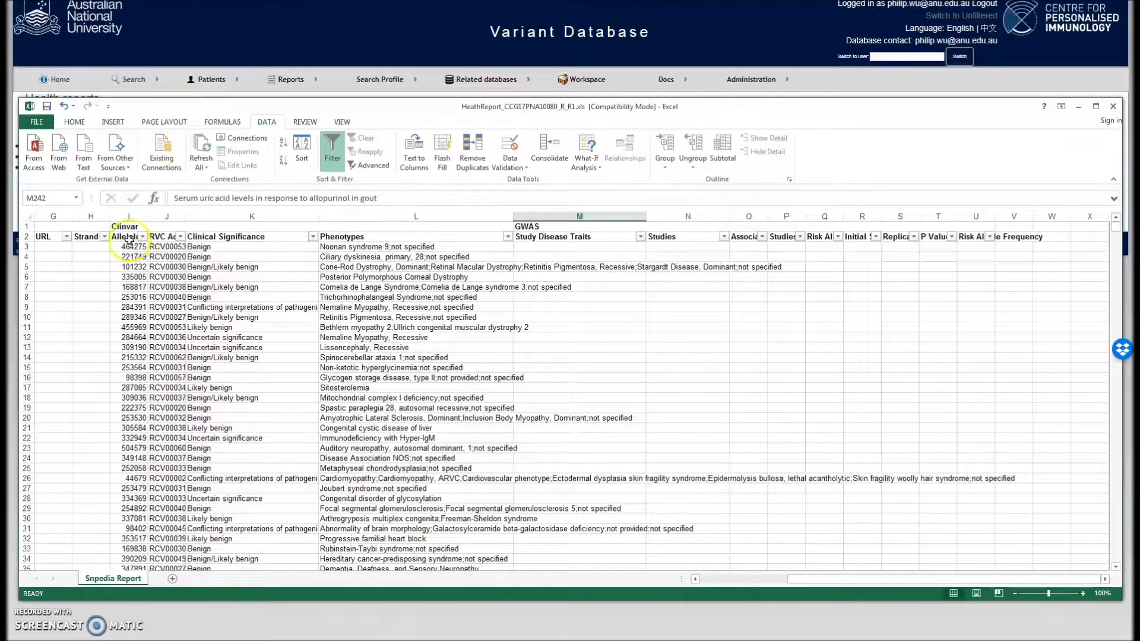
Review the Snpedia, Clinvar and GWAS sections of the report
left_click_drag(886, 579, 746, 588)
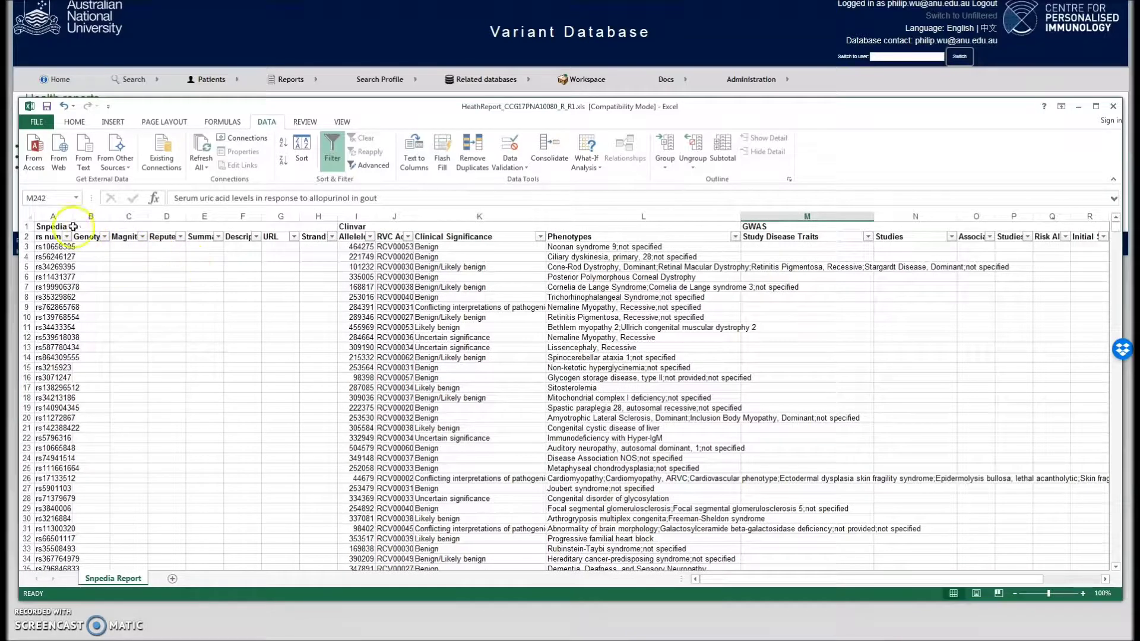
left_click(115, 227)
left_click(377, 228)
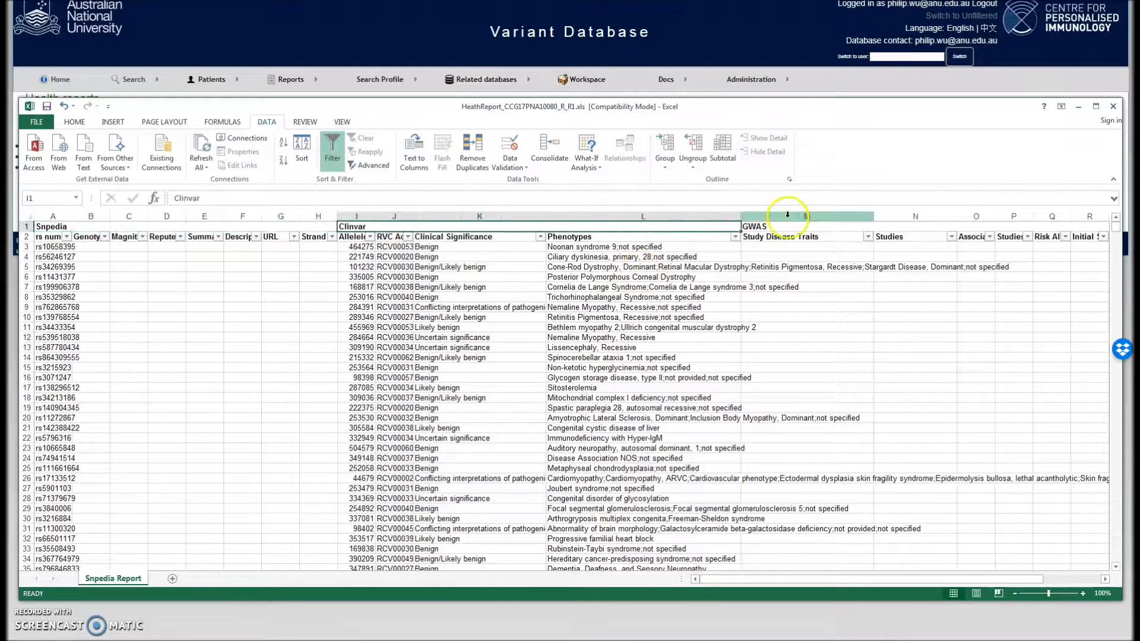
left_click(770, 227)
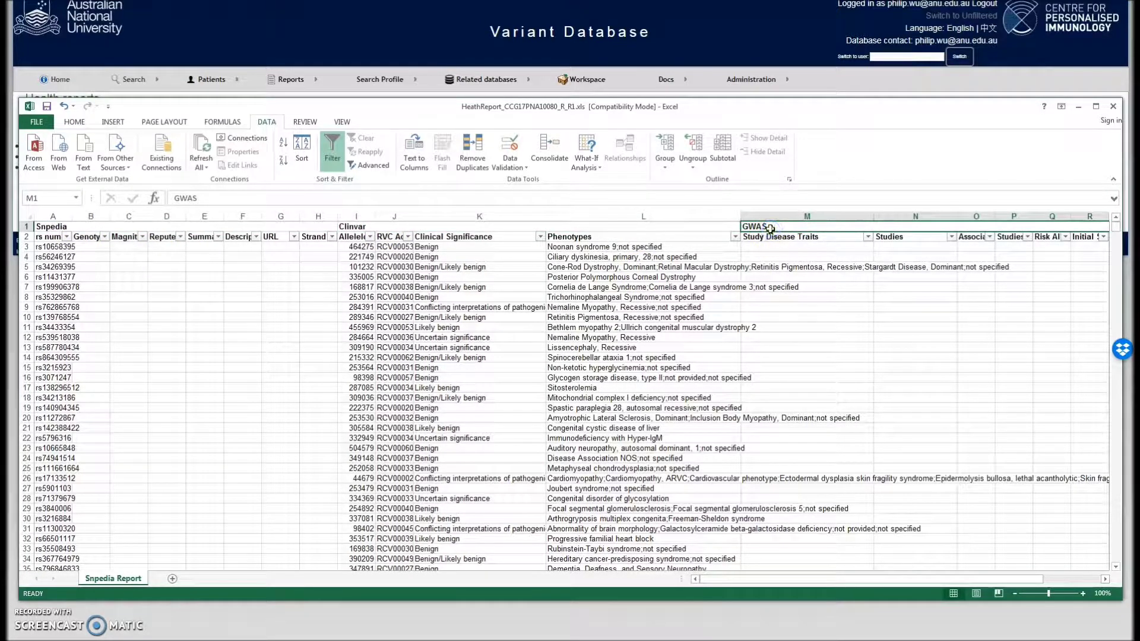
Filter Clinical Significance to only Pathogenic and Pathogenic/Likely pathogenic
left_click(519, 237)
left_click(540, 236)
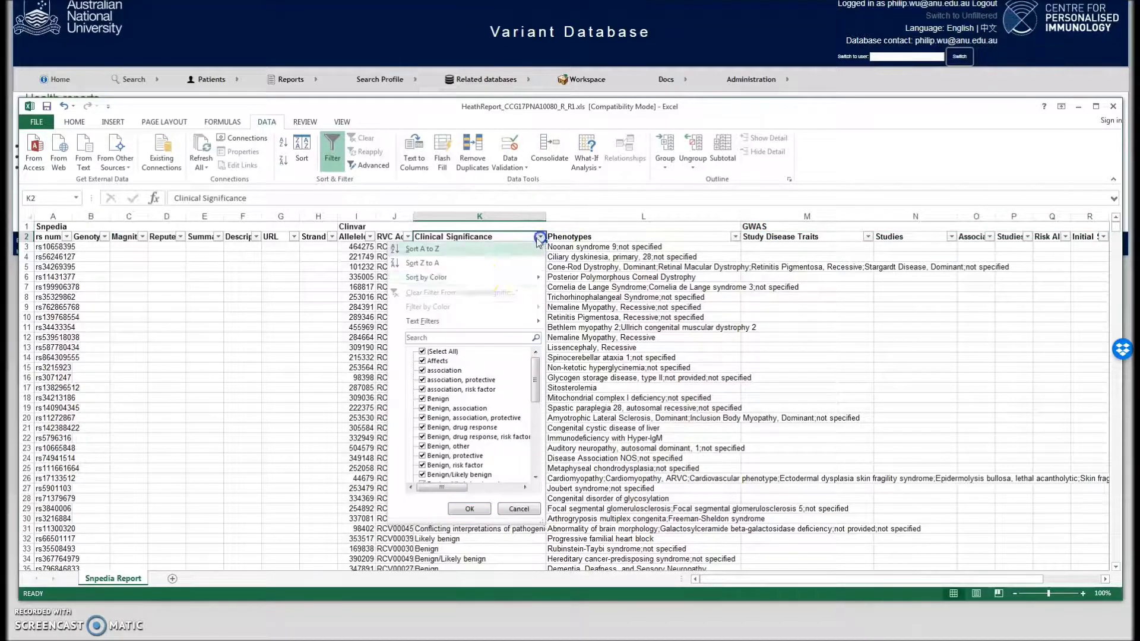
left_click_drag(535, 371, 539, 433)
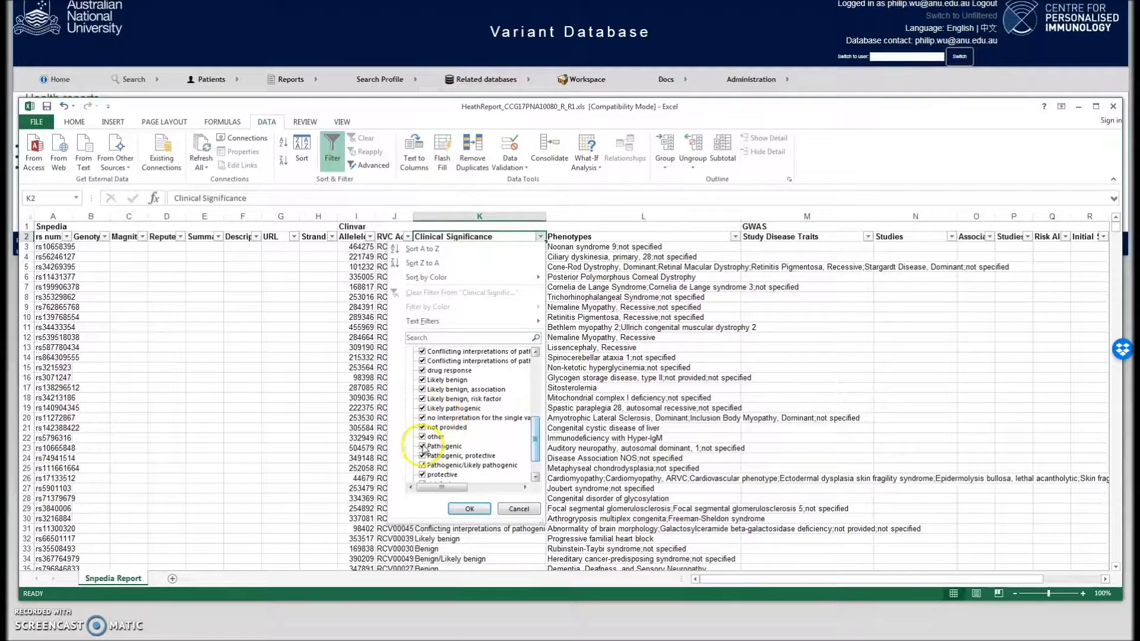
scroll(525, 439, "up", 5)
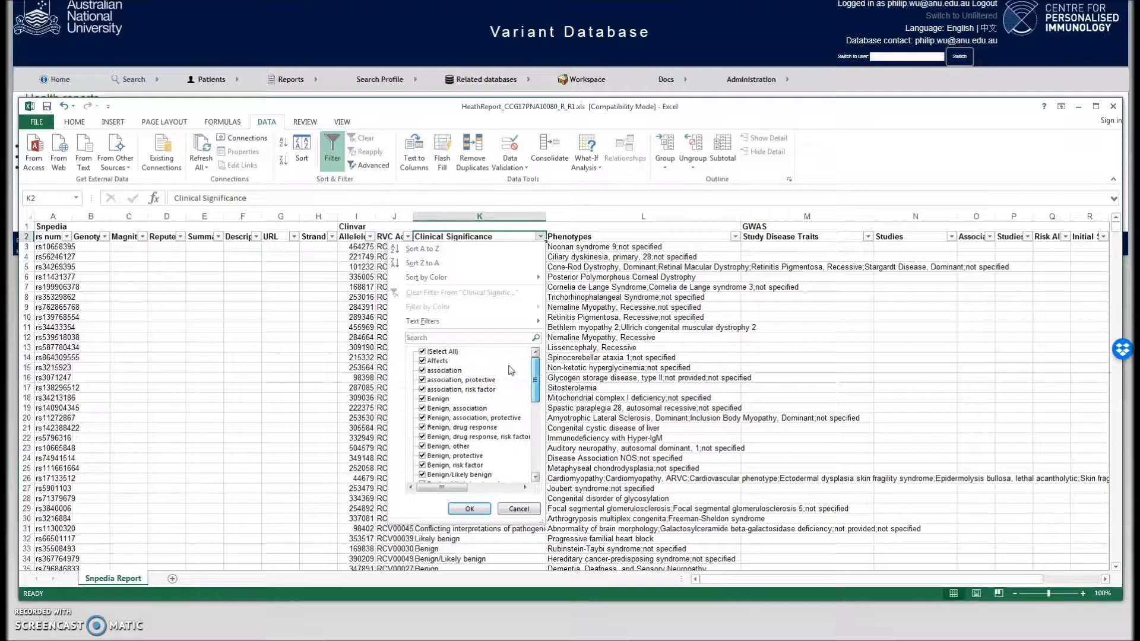
left_click(423, 352)
scroll(525, 434, "down", 8)
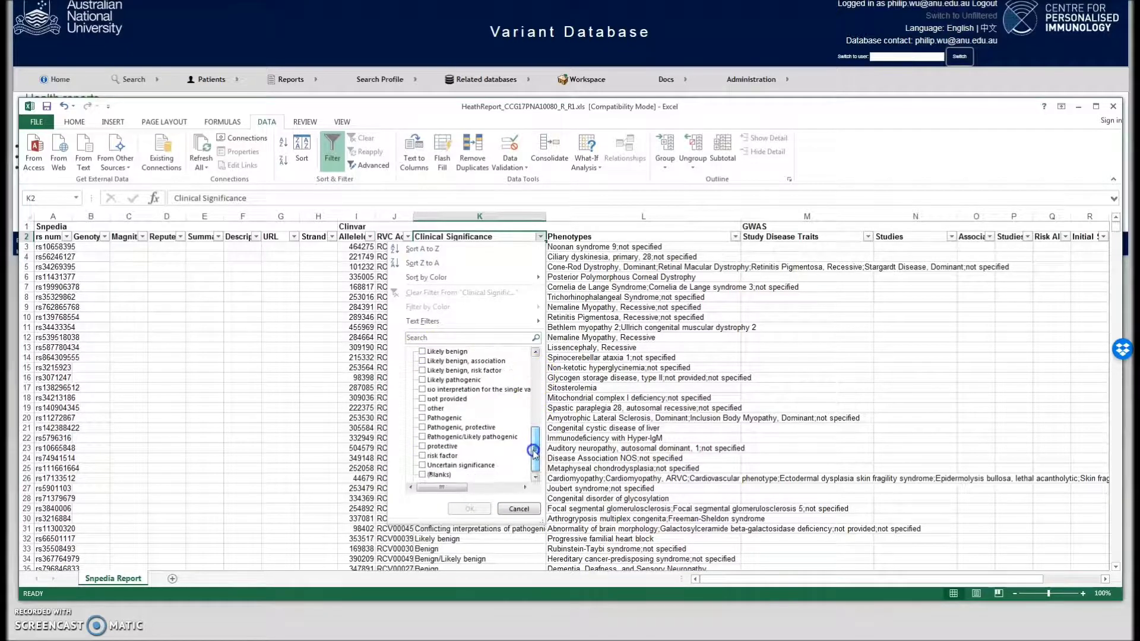
left_click(422, 418)
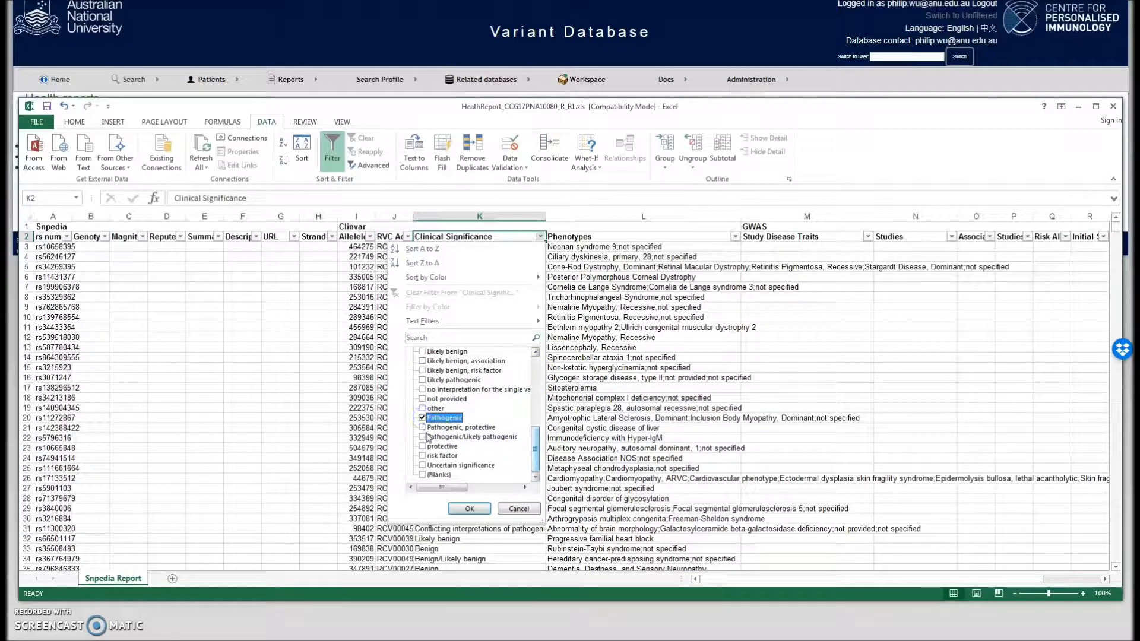
left_click(423, 437)
left_click(469, 509)
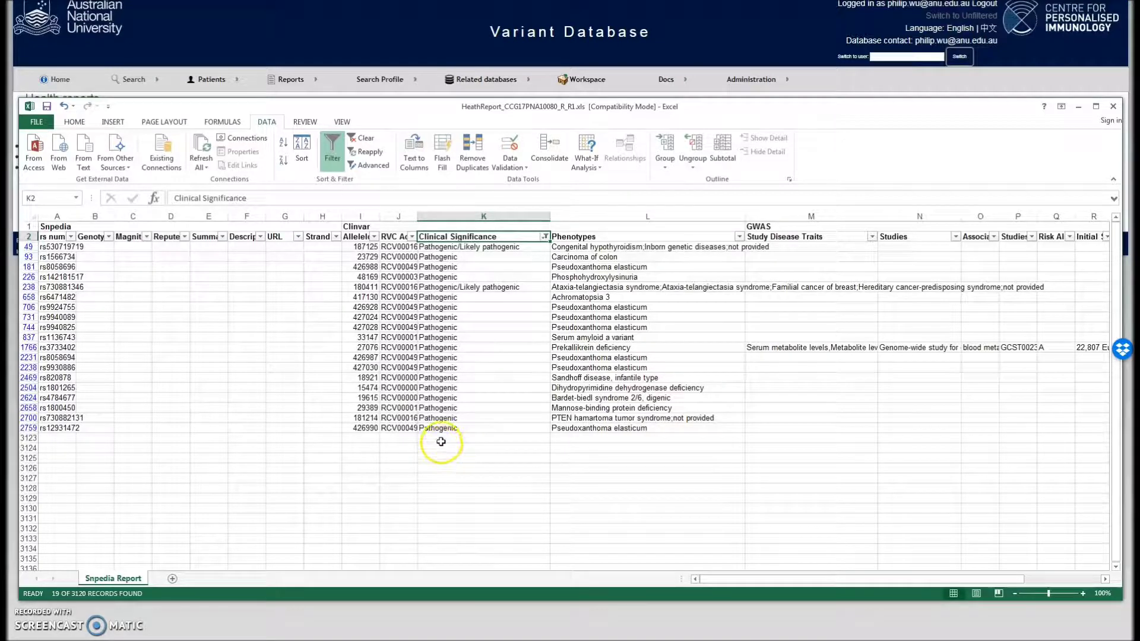
Select row 2700, the PTEN hamartoma tumor syndrome variant
left_click(564, 417)
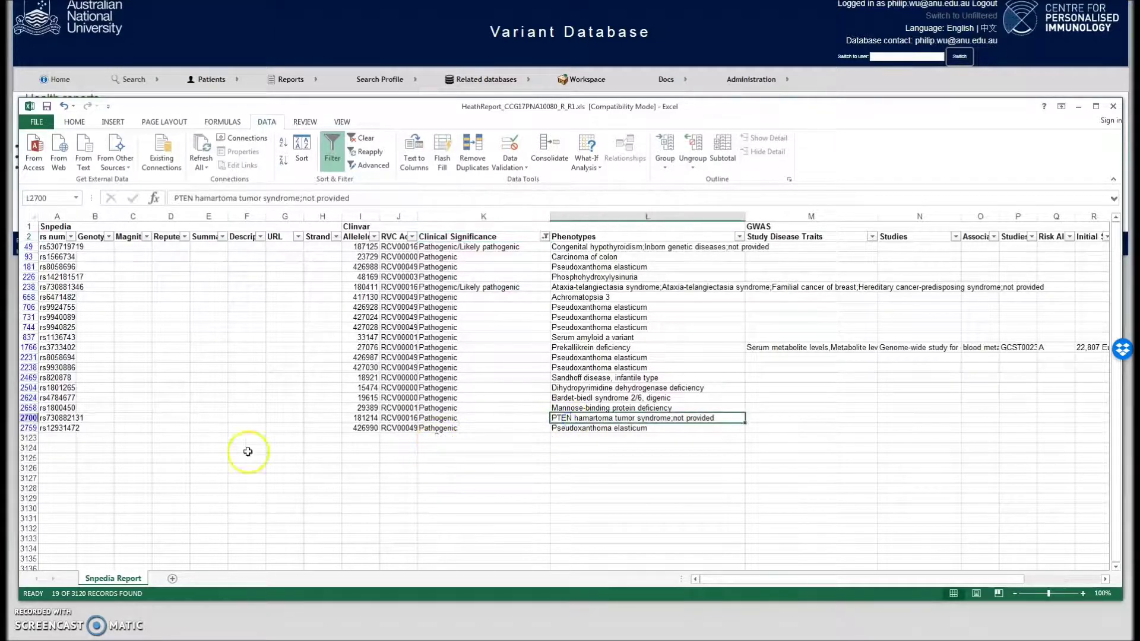
left_click(28, 417)
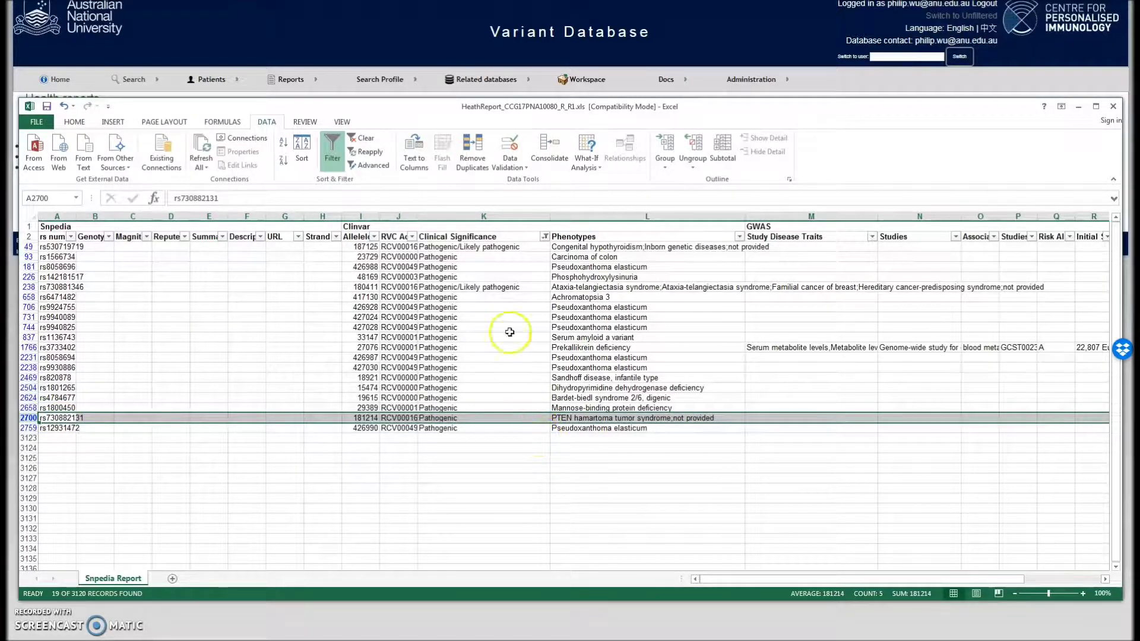
left_click(542, 236)
Clear the Clinical Significance filter, exclude blank Study Disease Traits to leave 383 records, and return to the database
left_click(427, 352)
left_click(473, 508)
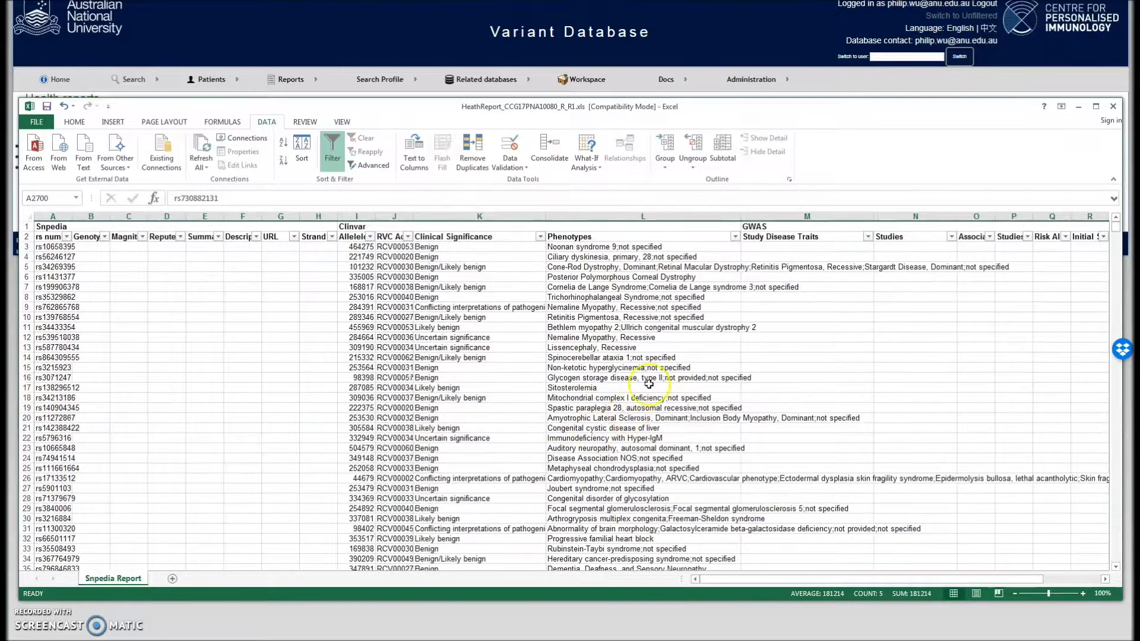
left_click(868, 236)
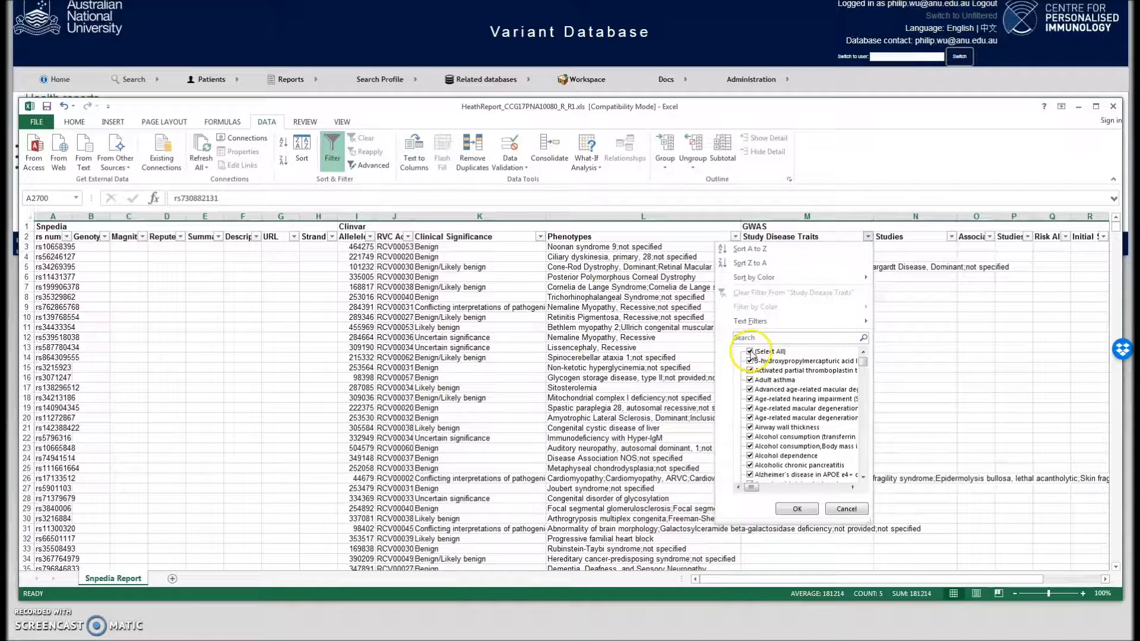
left_click_drag(862, 361, 863, 479)
left_click(750, 475)
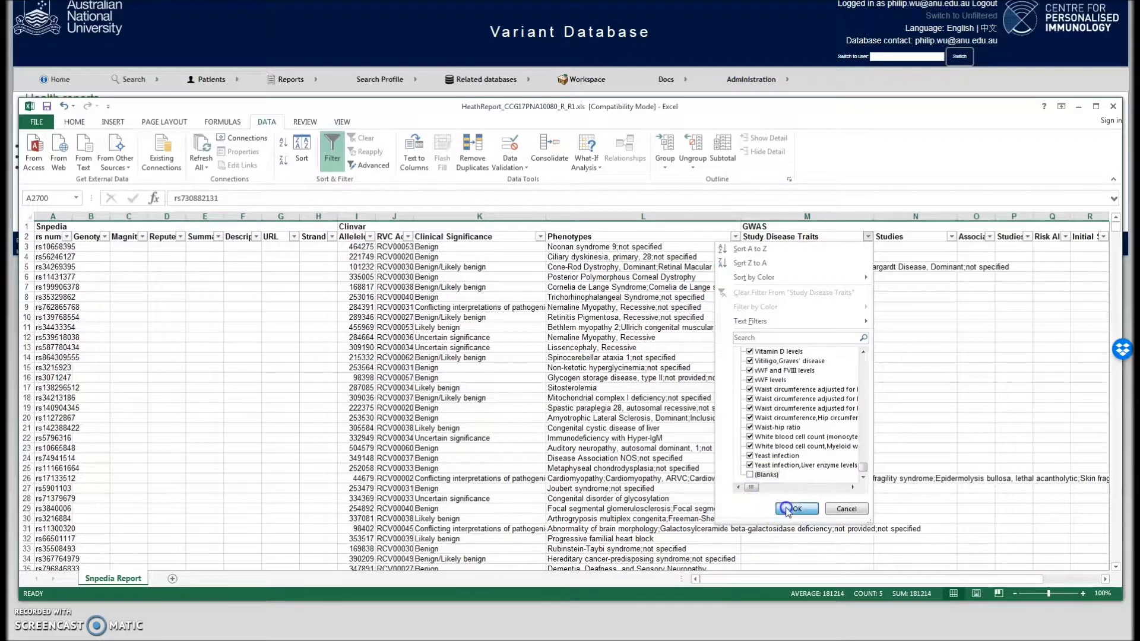
left_click(789, 509)
left_click_drag(757, 580, 830, 583)
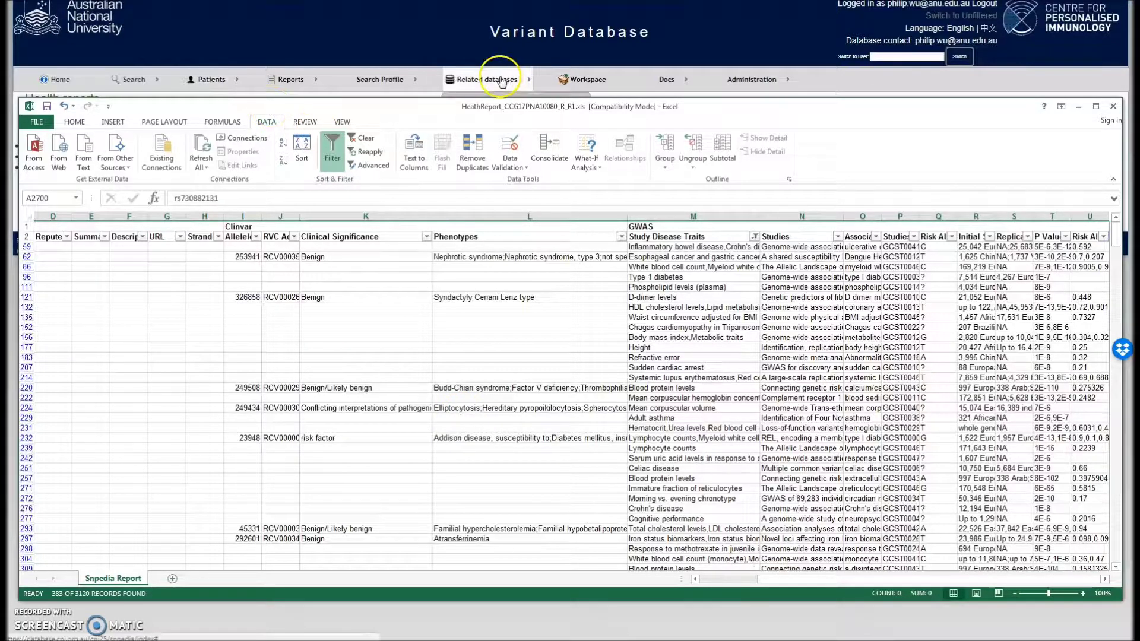
left_click(133, 78)
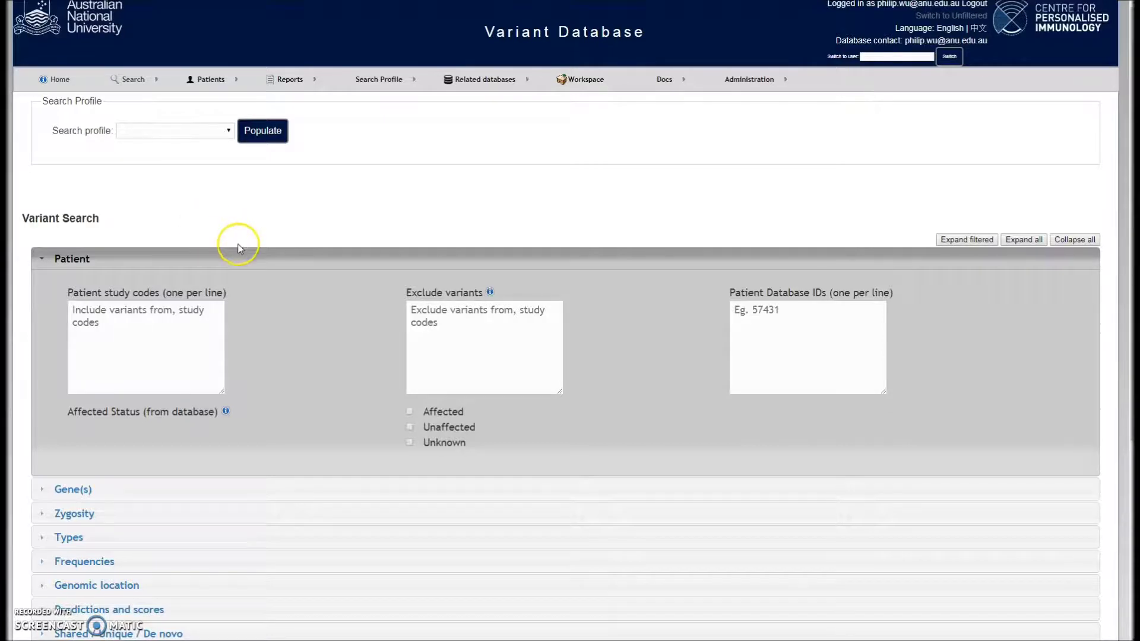
Search variants with the Pipeline cohort set to CCG_cohort1
scroll(241, 331, "down", 3)
scroll(178, 434, "down", 2)
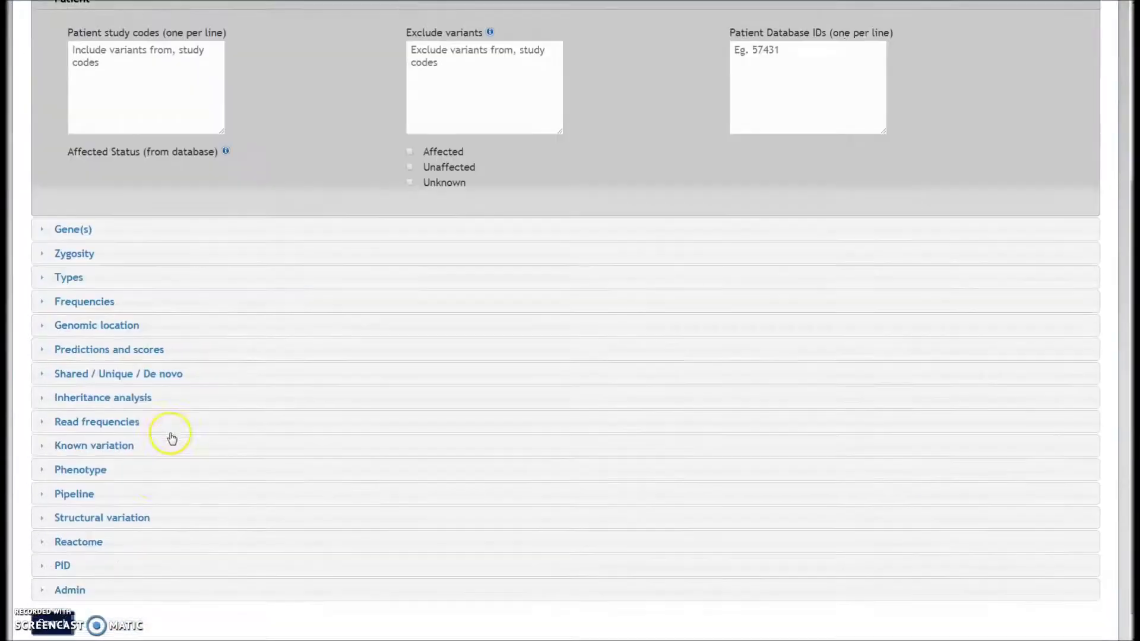
left_click(88, 461)
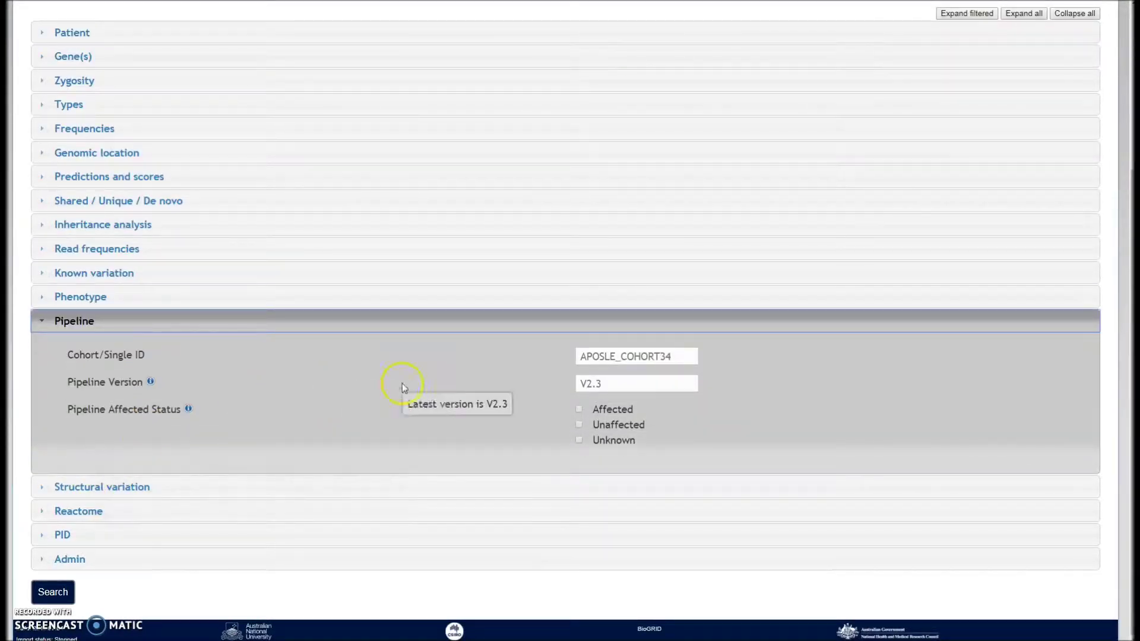
left_click(595, 356)
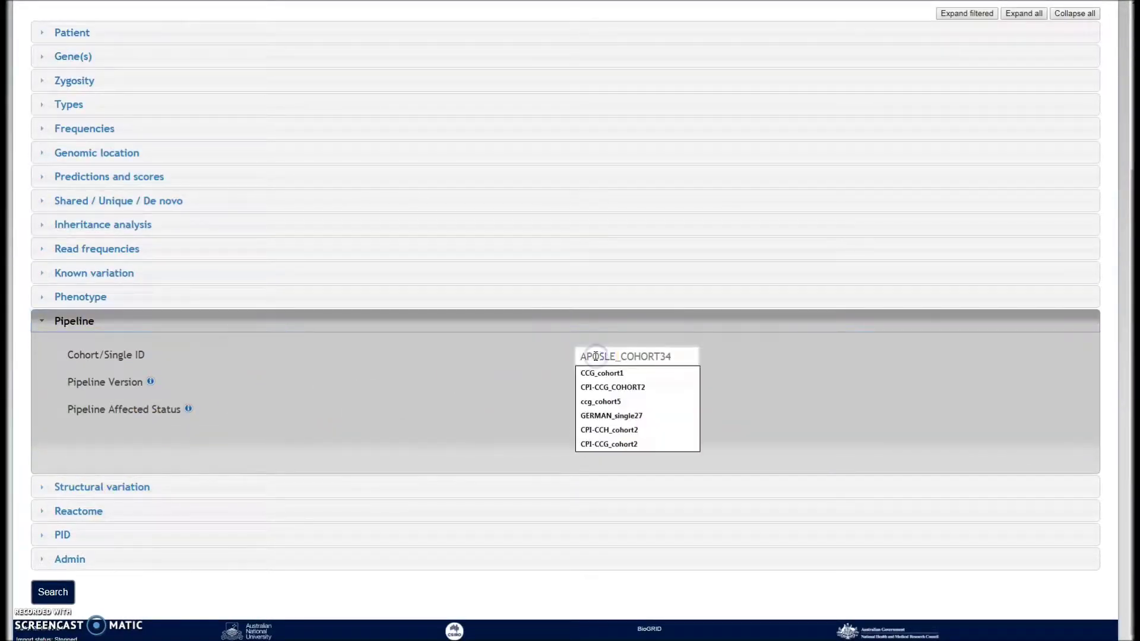
left_click(590, 369)
left_click(55, 593)
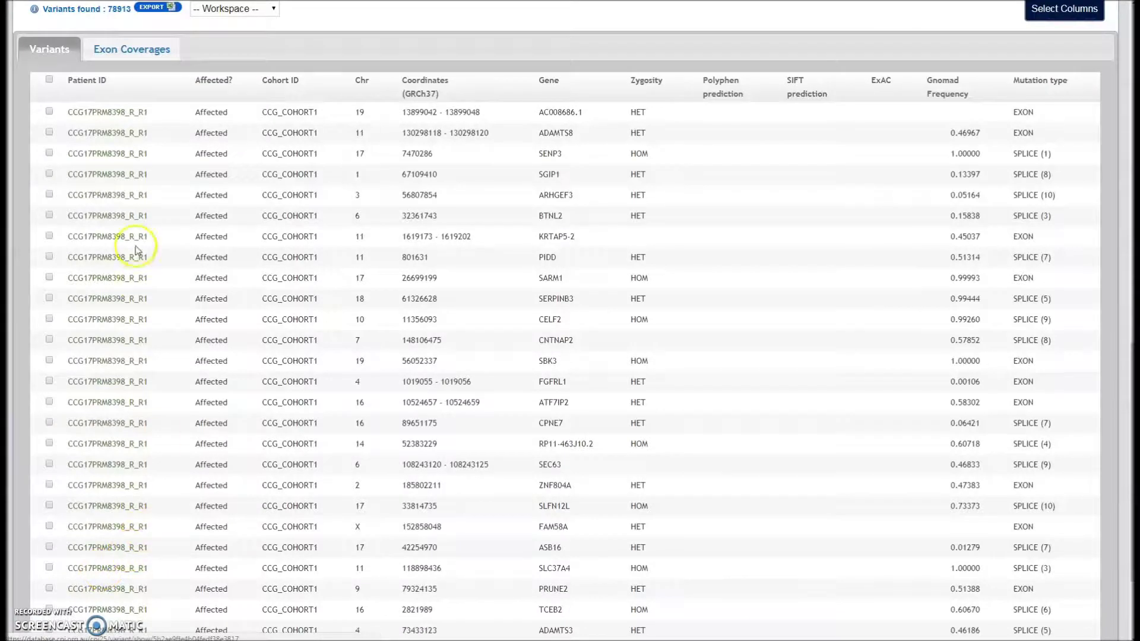
Open the first result's variant page and review its pedigree analysis
right_click(115, 119)
left_click(142, 120)
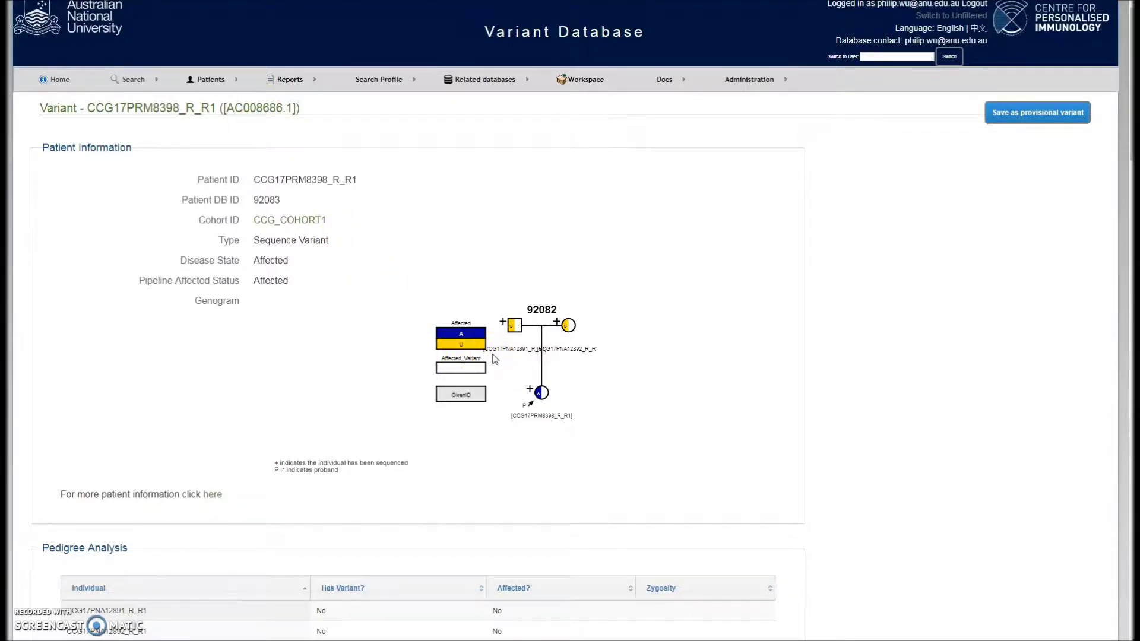
scroll(493, 358, "down", 3)
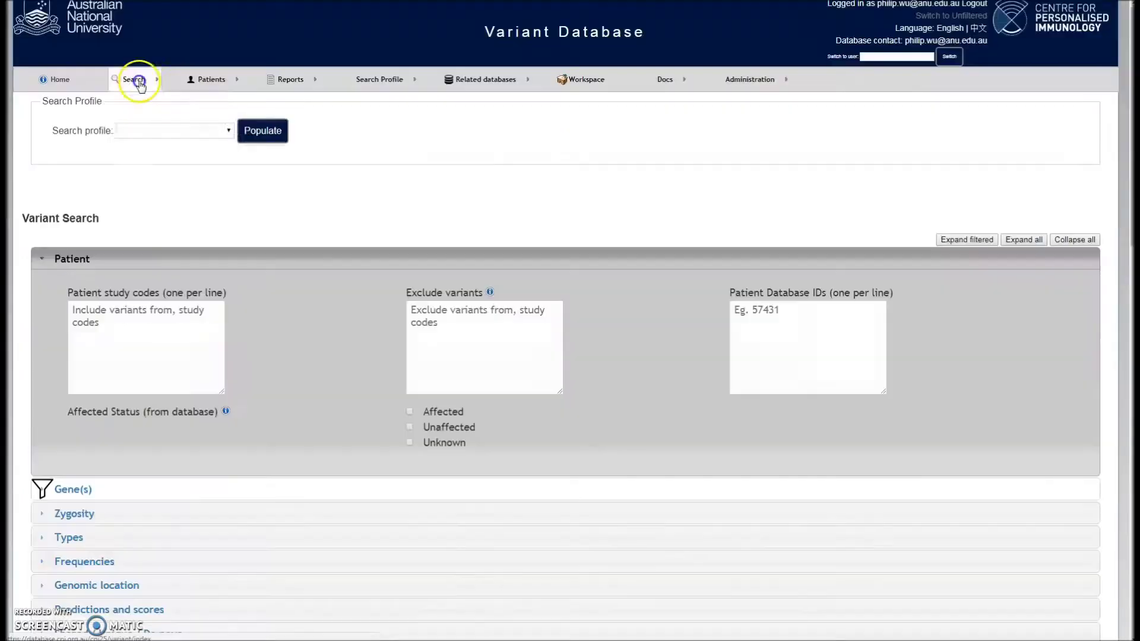
left_click(140, 82)
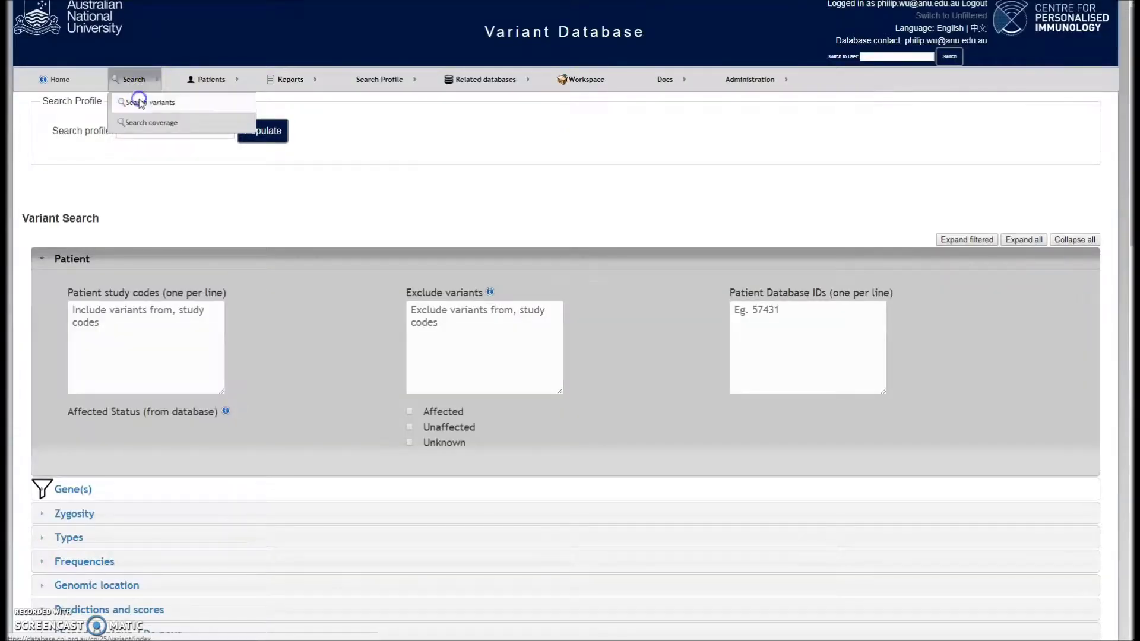
Load the 'my gene list' profile and keep only psmb8, nlrp12 and psmb9
left_click(138, 102)
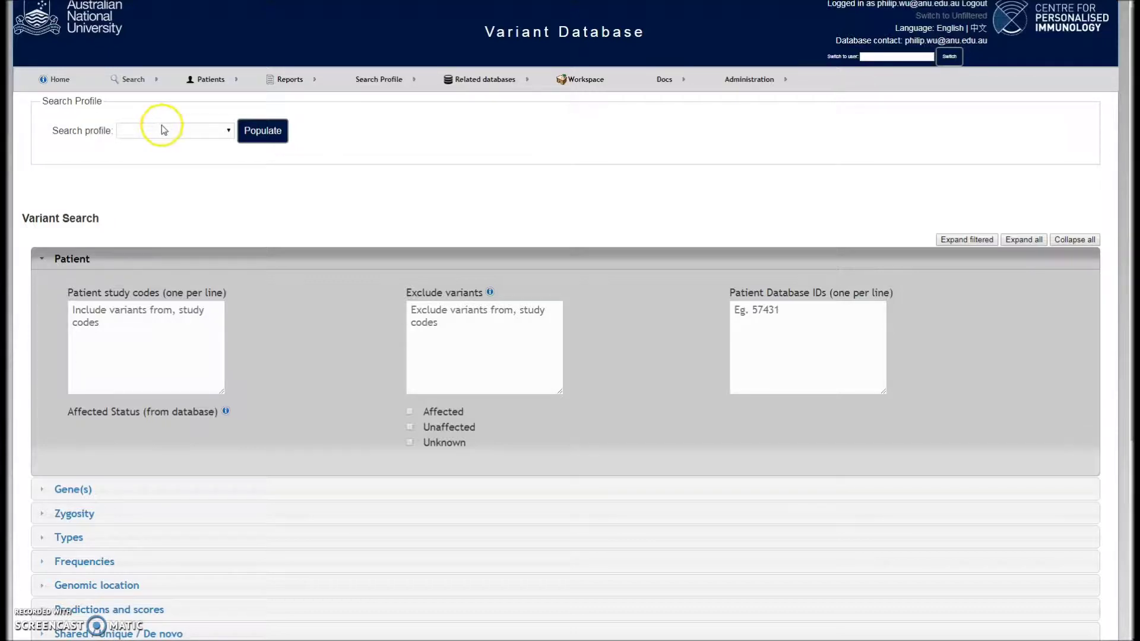
left_click(229, 132)
left_click(202, 156)
left_click(261, 130)
left_click(72, 489)
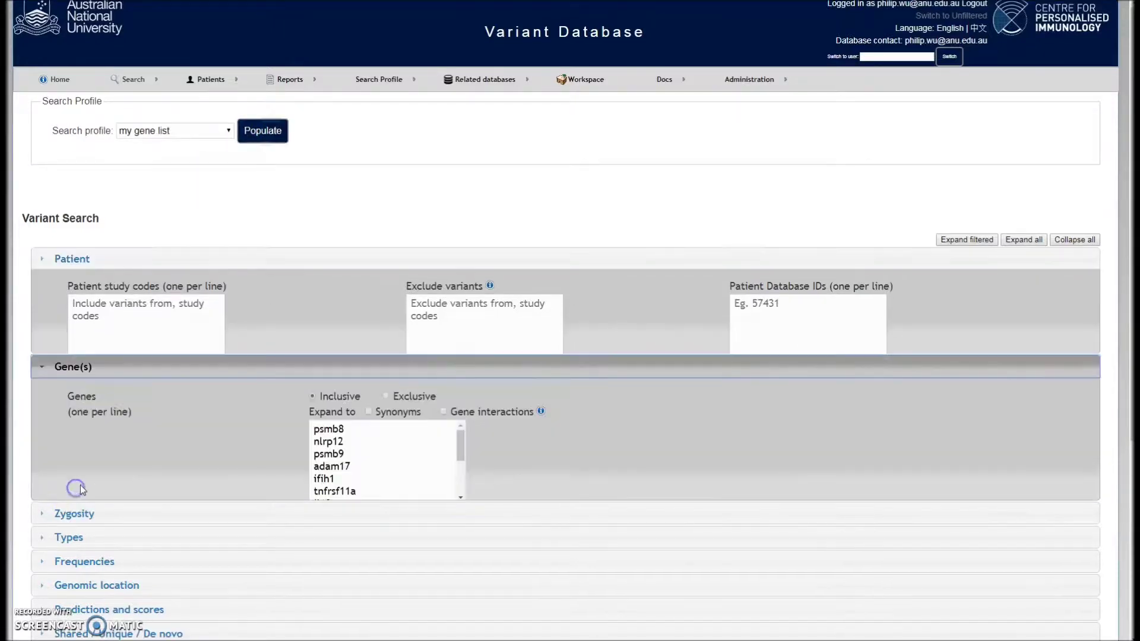
left_click_drag(315, 383, 383, 441)
key("Delete")
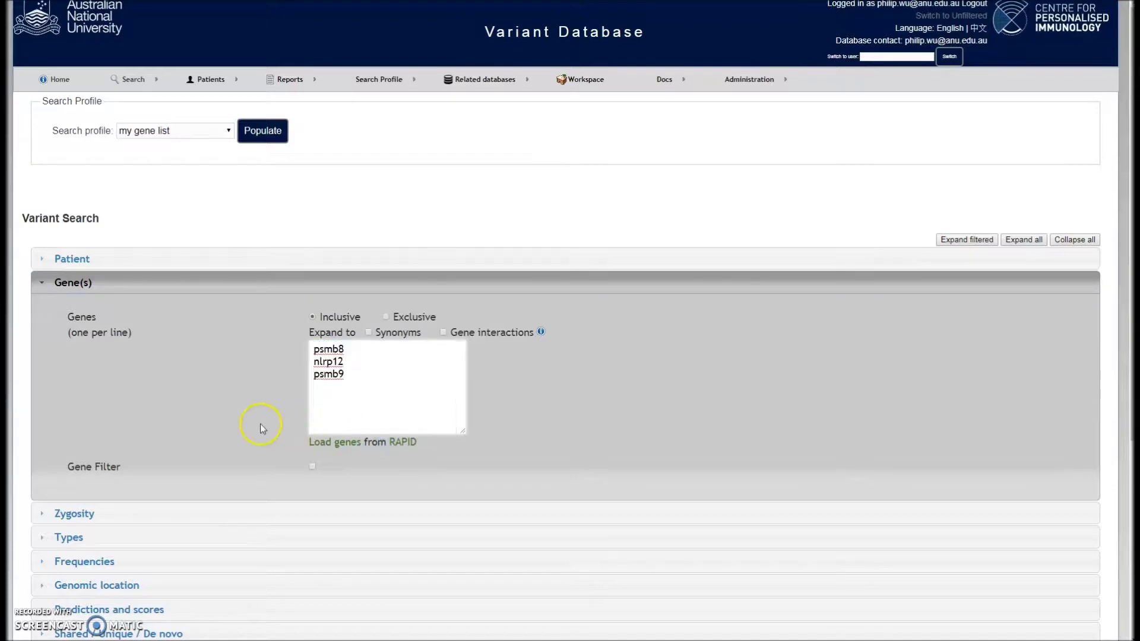
Set the Pipeline cohort to CCG_cohort1 and search, returning 12 variants
scroll(264, 425, "down", 4)
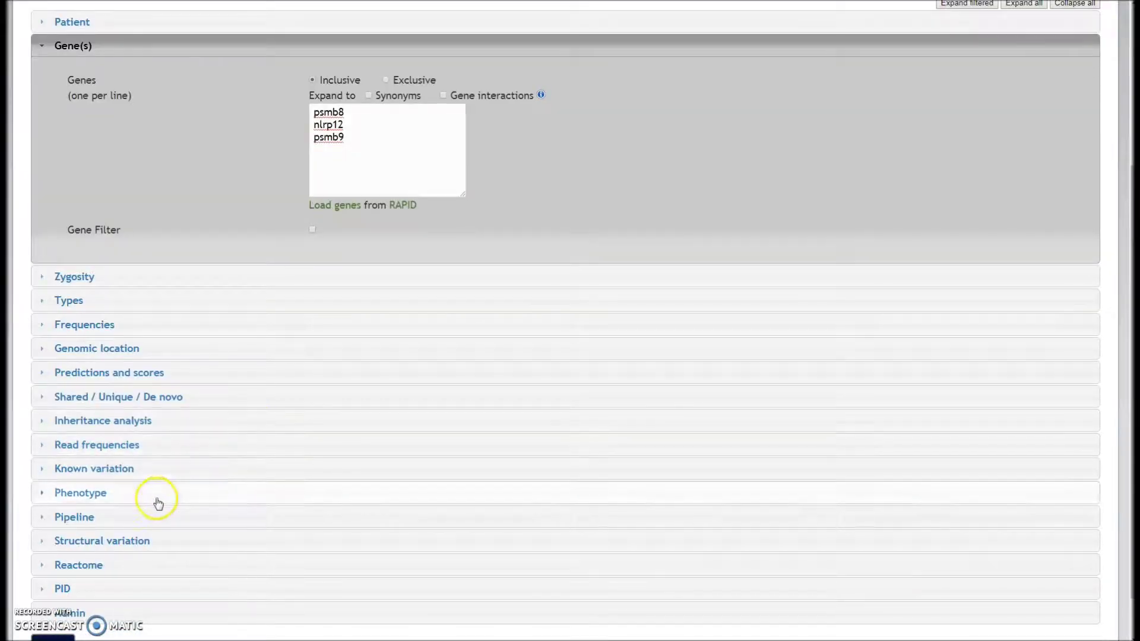
left_click(147, 516)
left_click(586, 356)
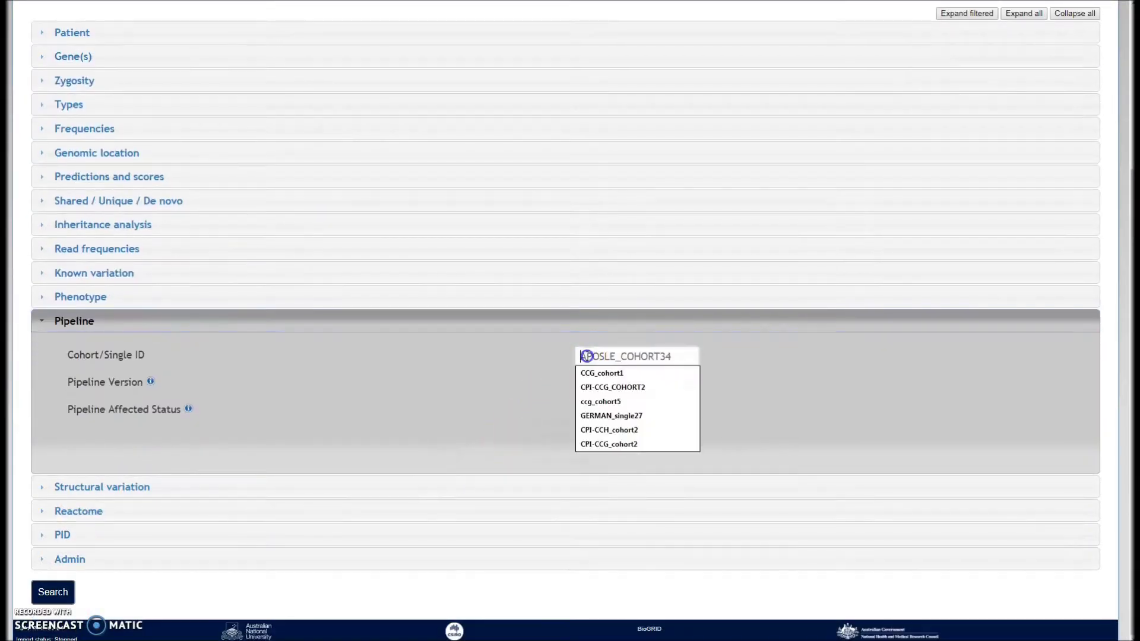
left_click(594, 369)
left_click(53, 591)
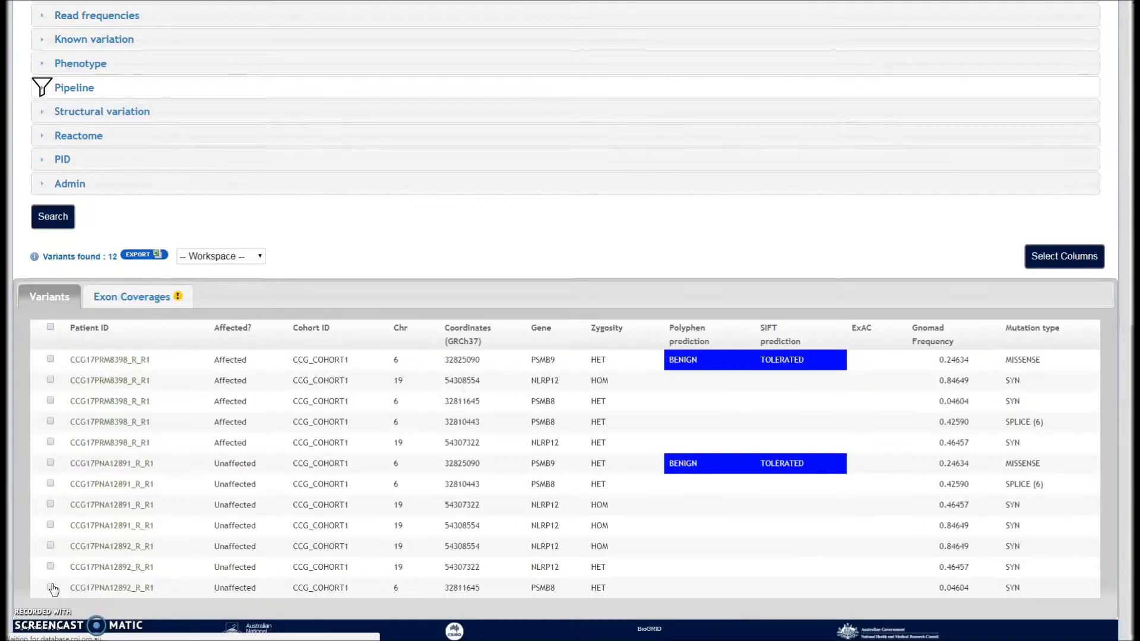
left_click(62, 586)
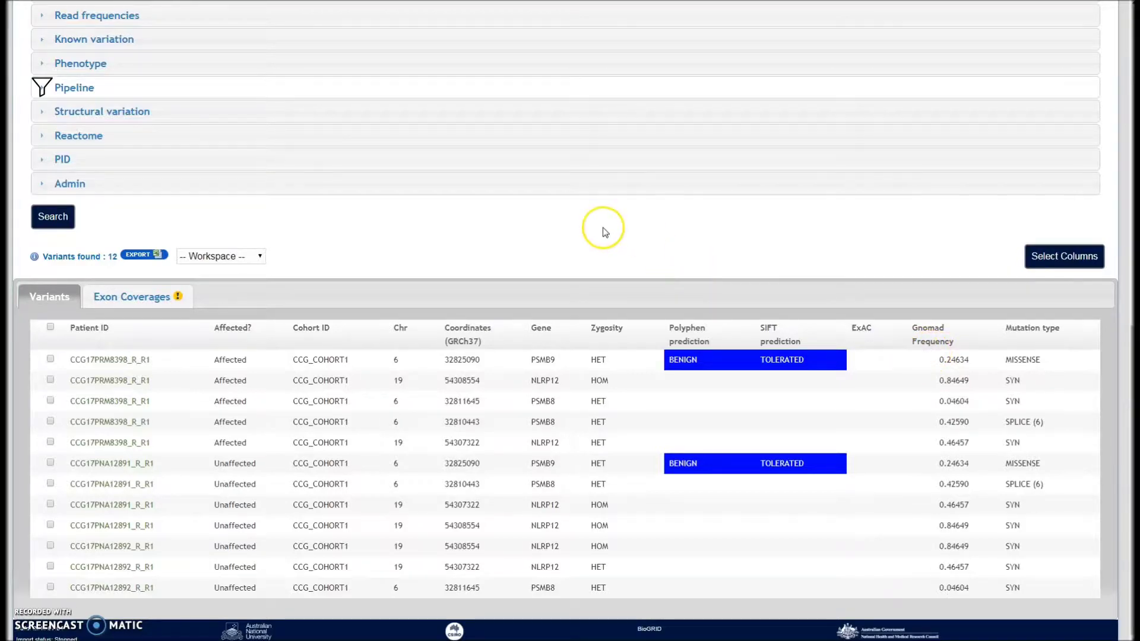
scroll(588, 234, "up", 5)
Enable Gene interactions for PSMB8, NLRP12 and PSMB9 and rerun the search, giving 270 variants
left_click(193, 119)
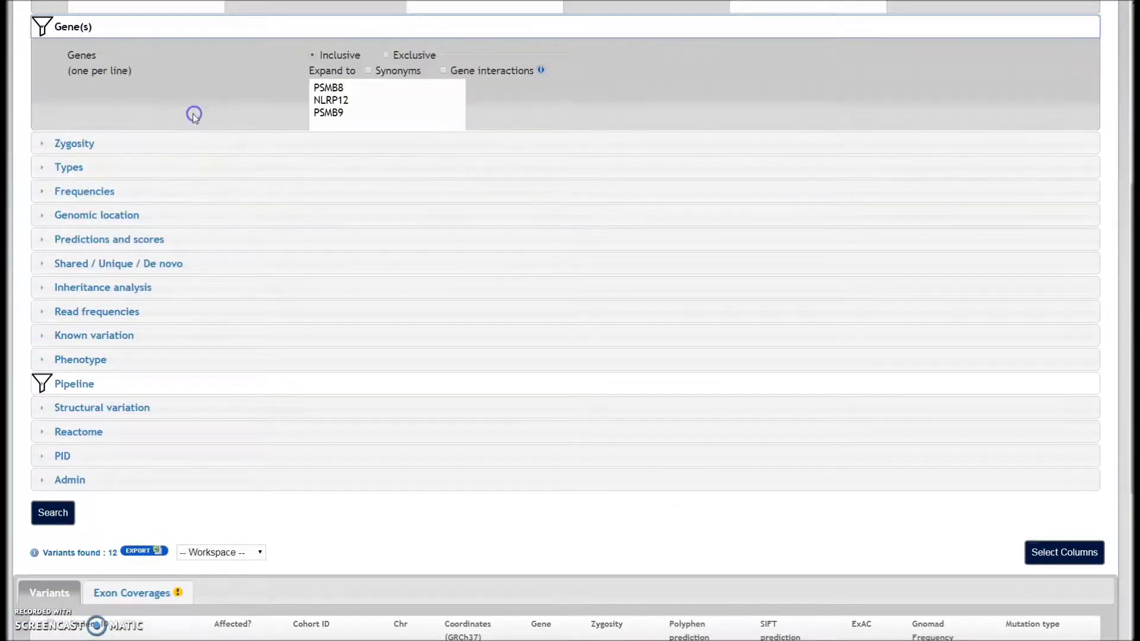
left_click(444, 54)
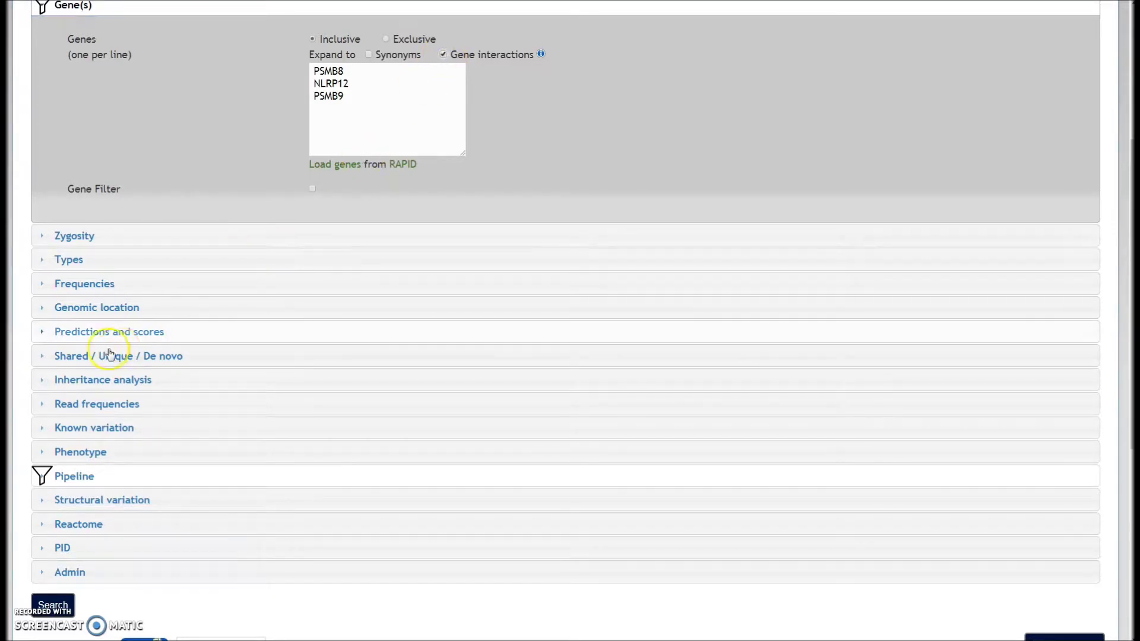
left_click(54, 615)
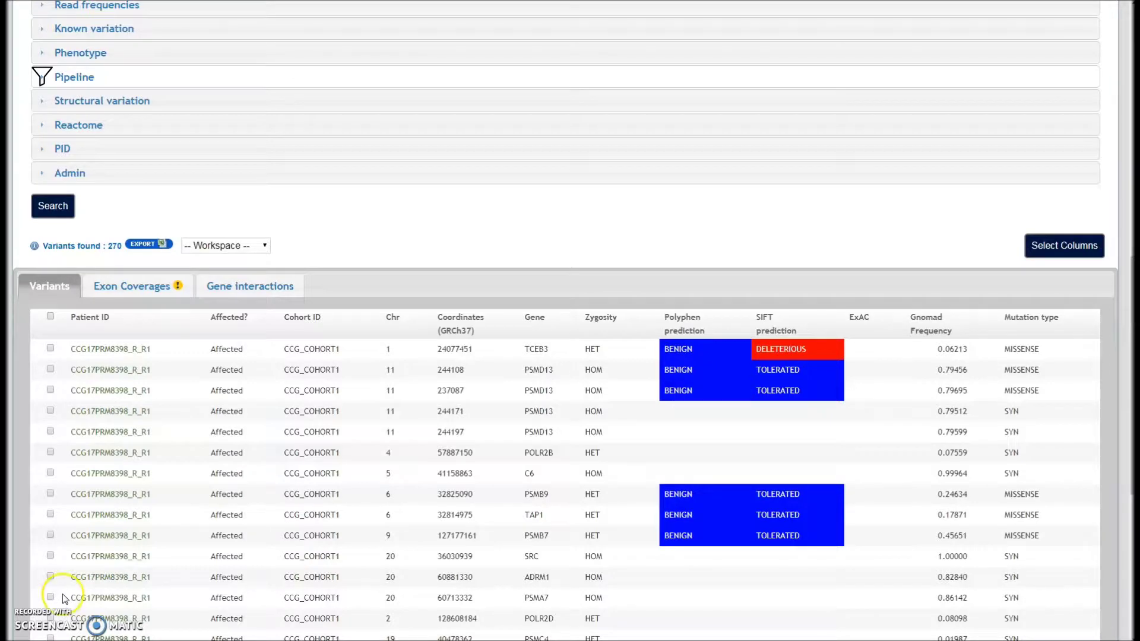
scroll(875, 547, "down", 2)
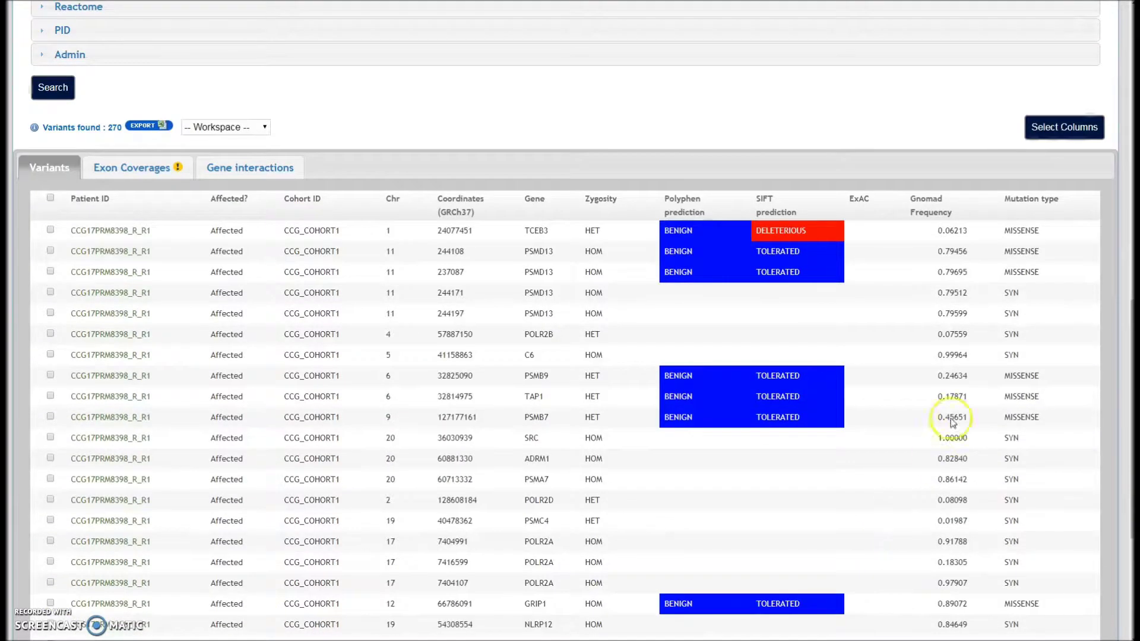
scroll(924, 521, "down", 3)
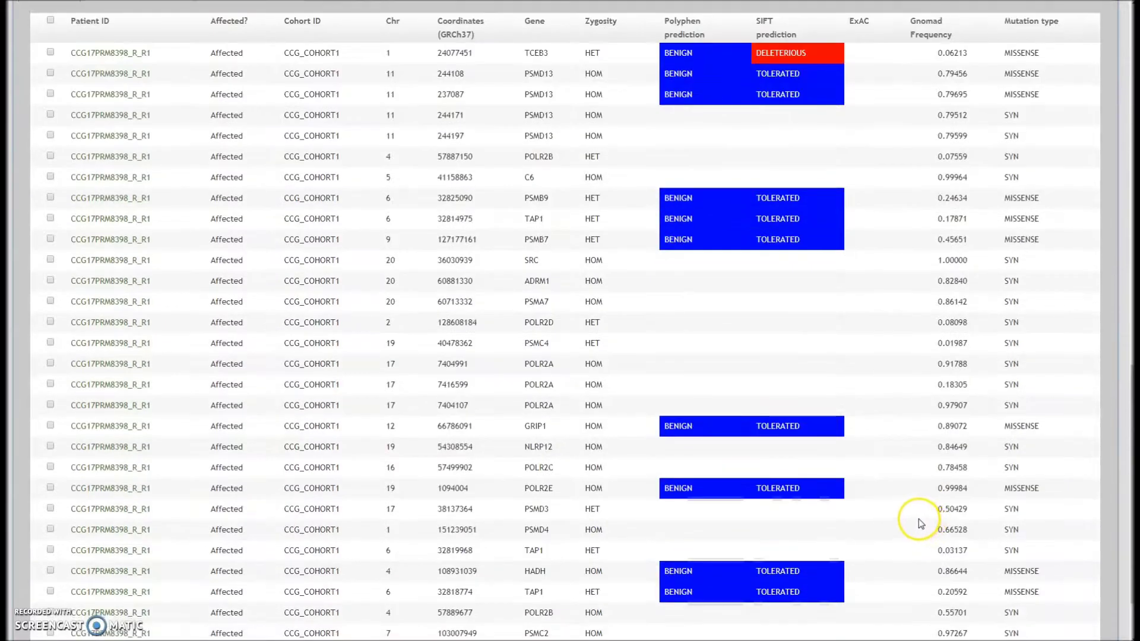
scroll(903, 509, "up", 13)
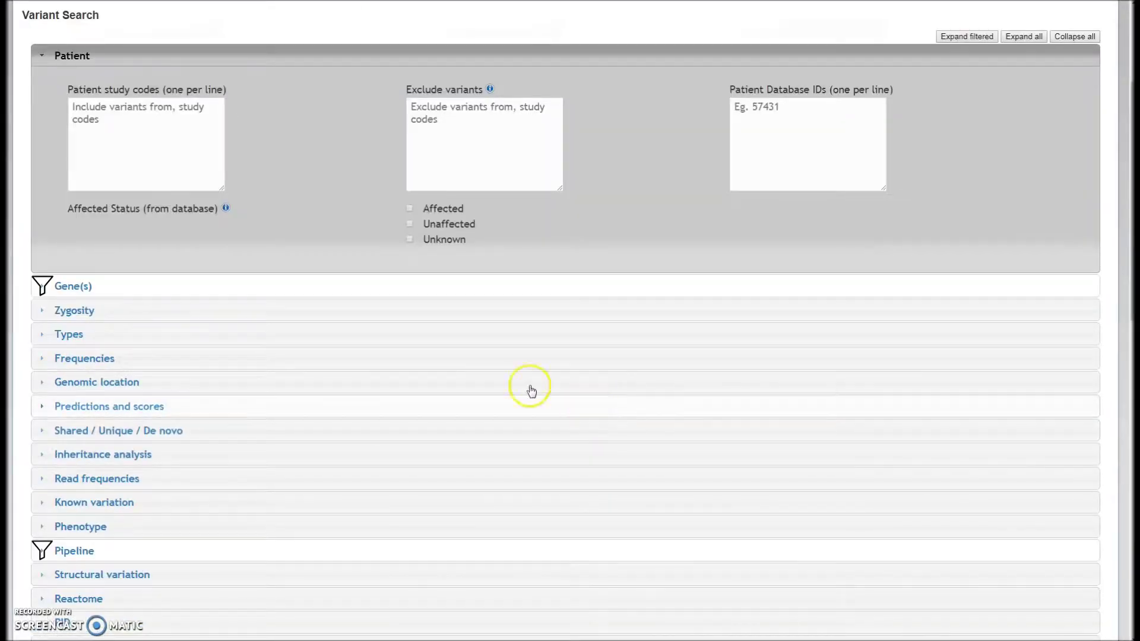
left_click(267, 284)
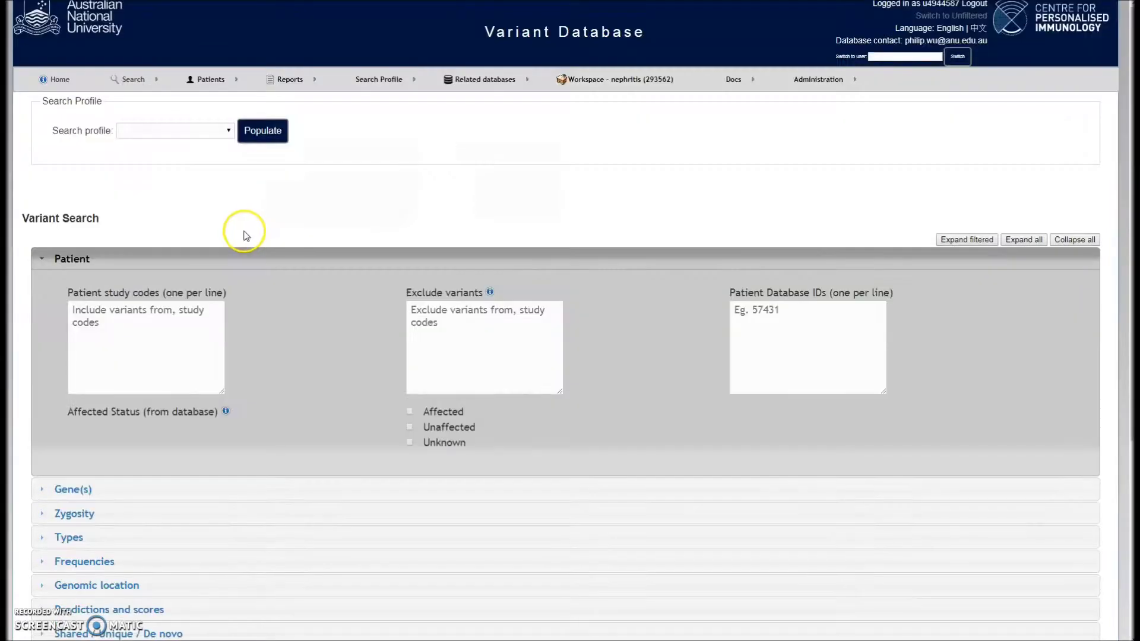
Add the phenotype filter Systemic lupus erythematosus: Yes
scroll(236, 246, "down", 3)
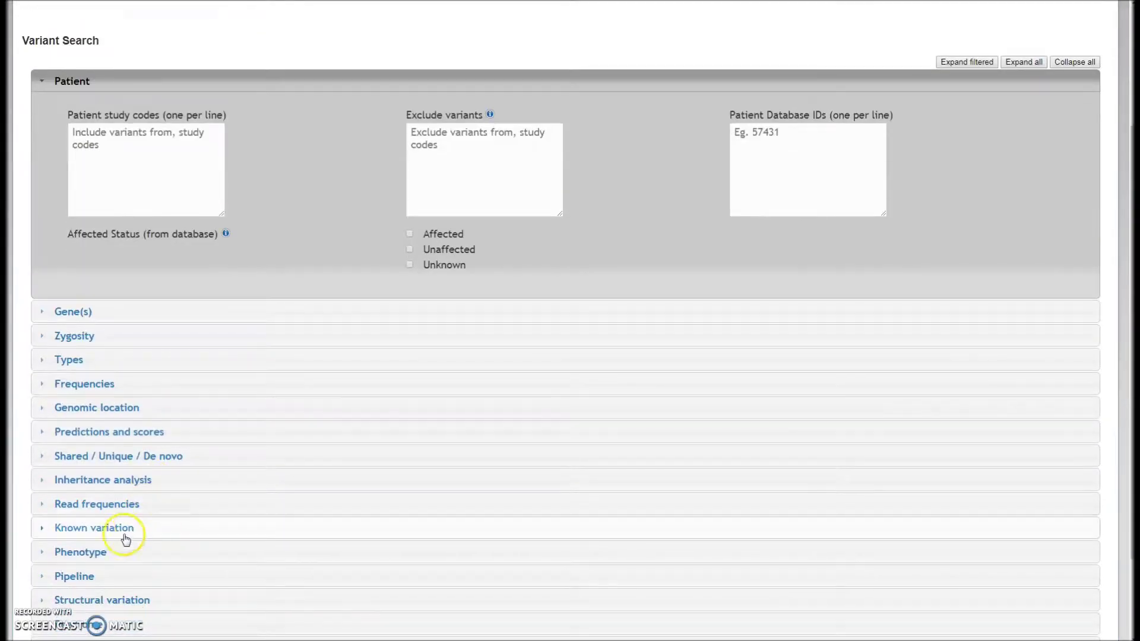
left_click(112, 550)
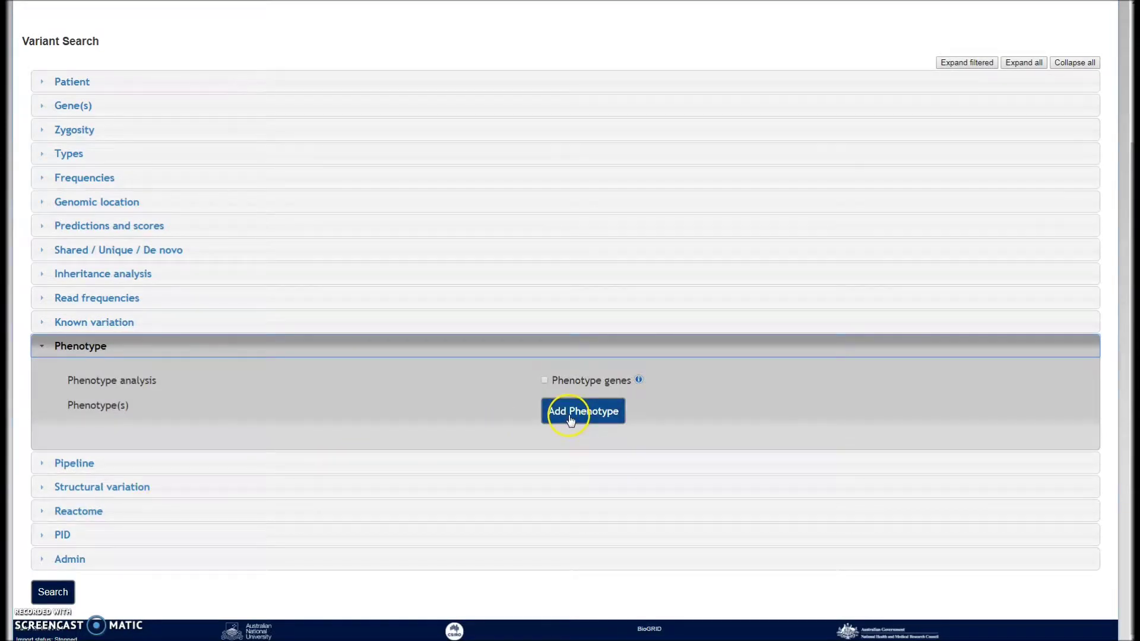
left_click(569, 415)
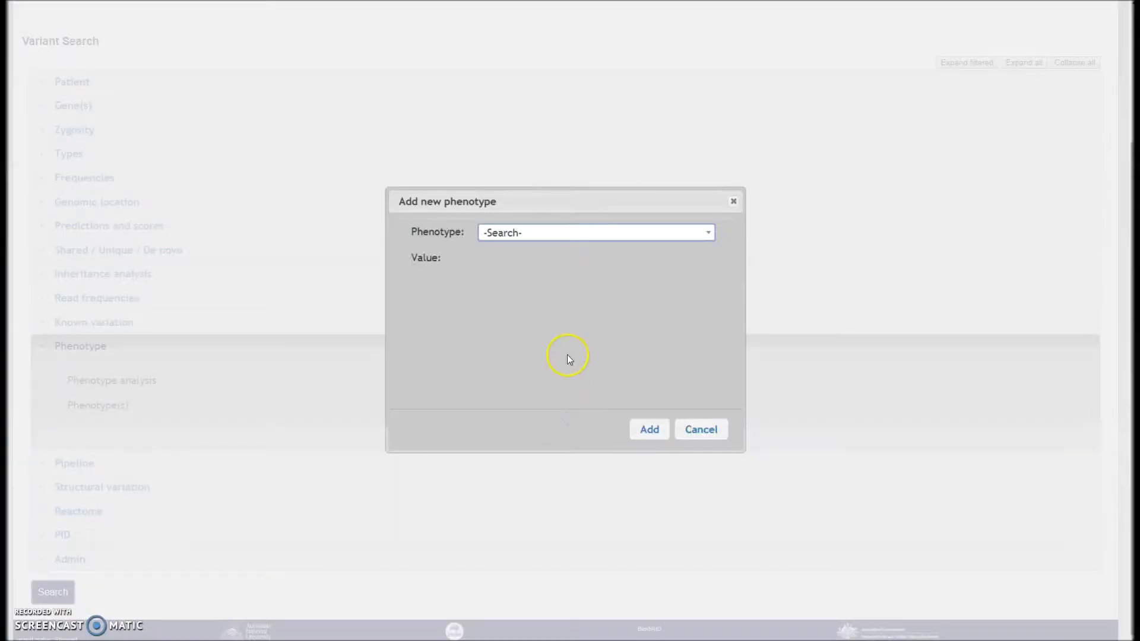
left_click(567, 233)
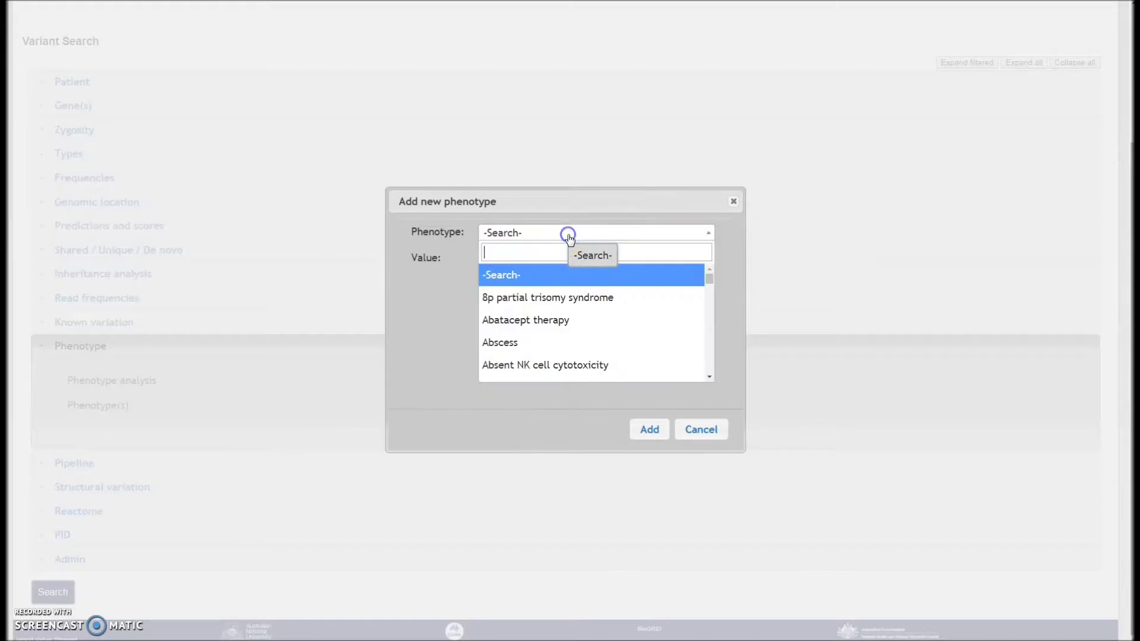
left_click(558, 254)
type("Syste")
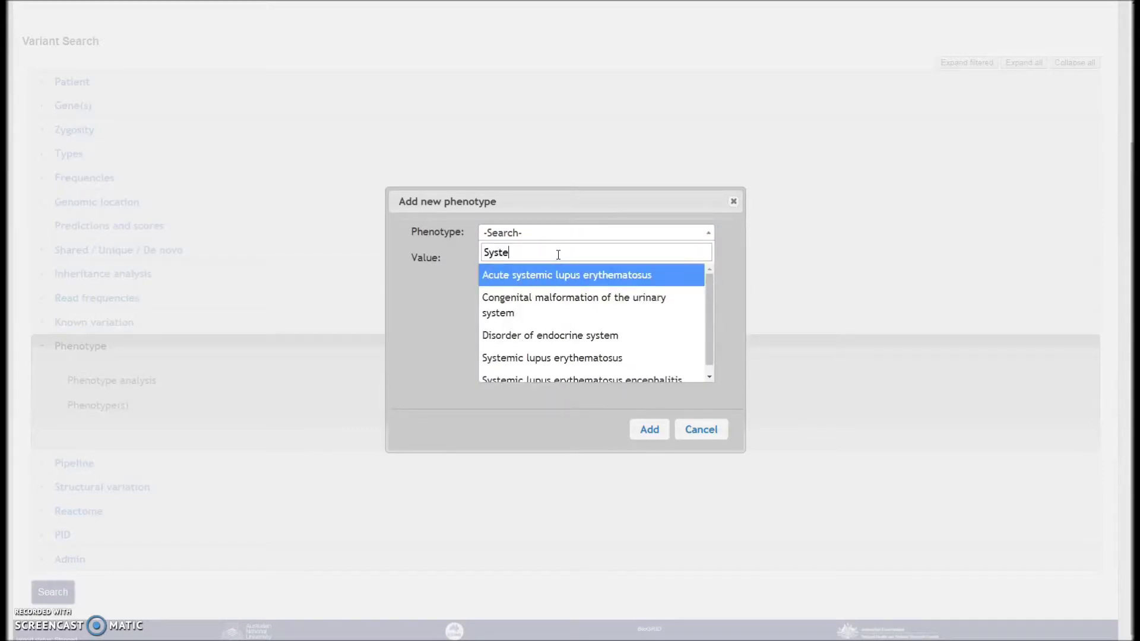
type("mic Lus")
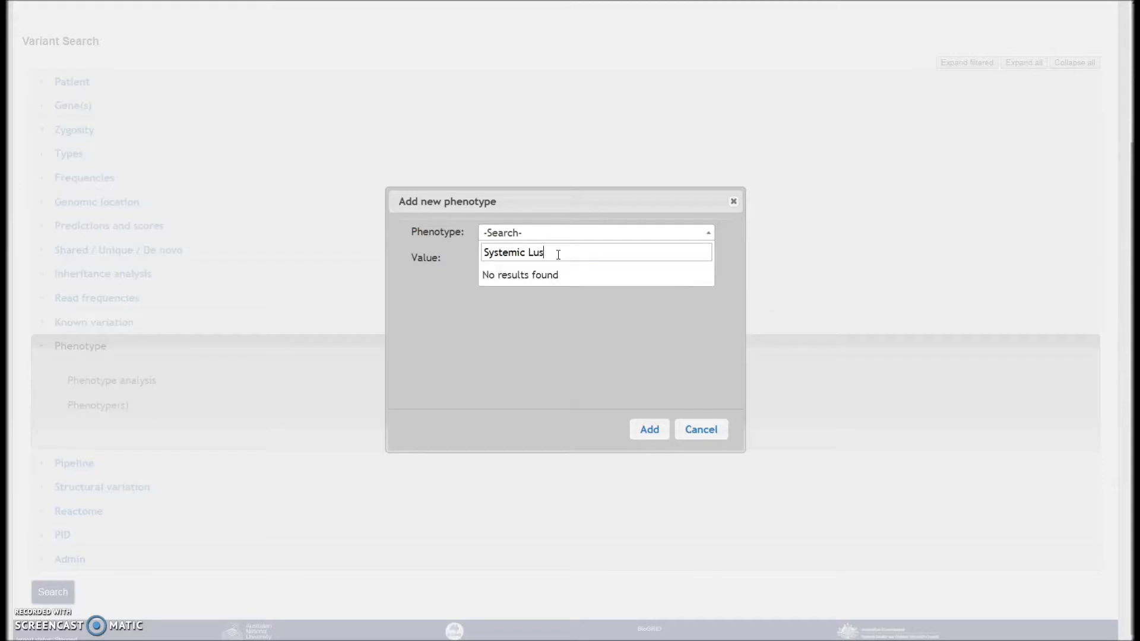
key("BackSpace")
type("pus")
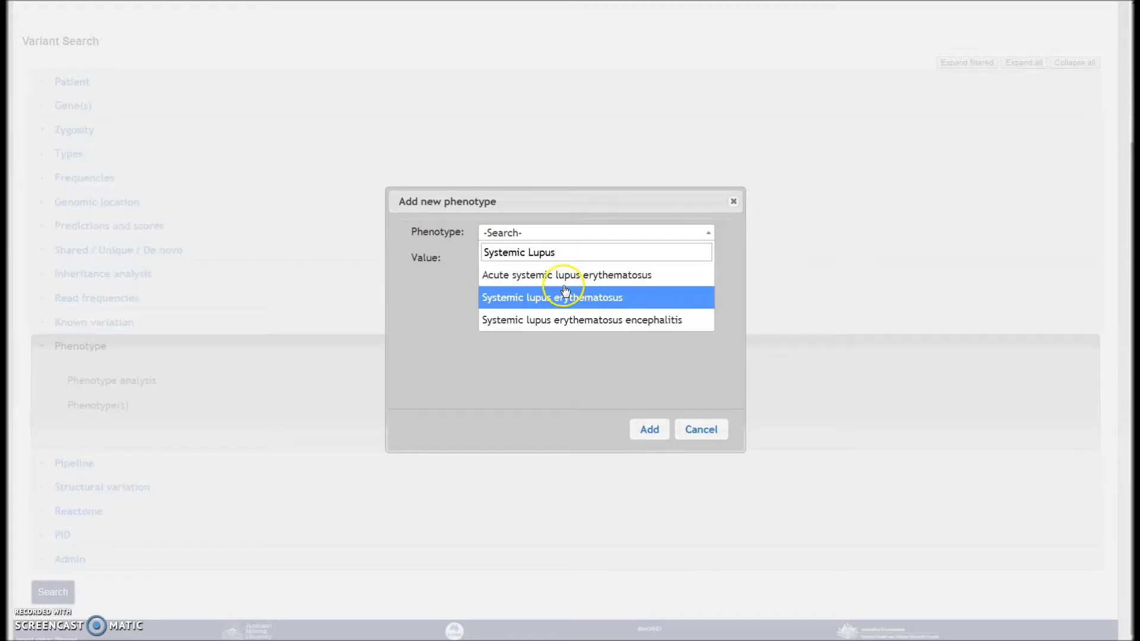
left_click(565, 297)
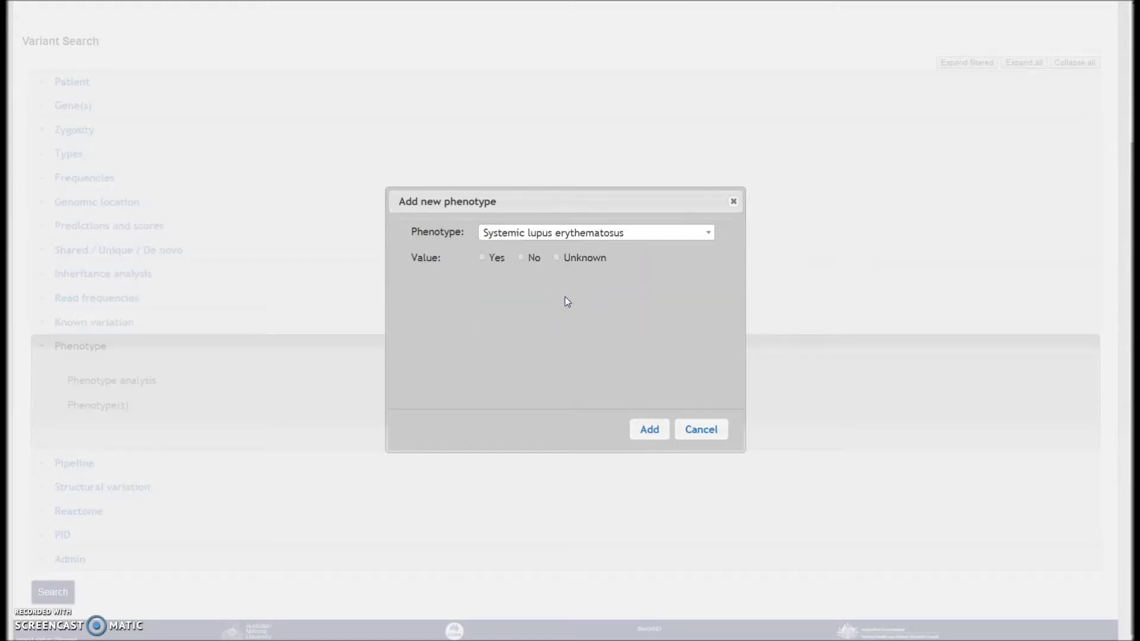
left_click(481, 258)
left_click(639, 427)
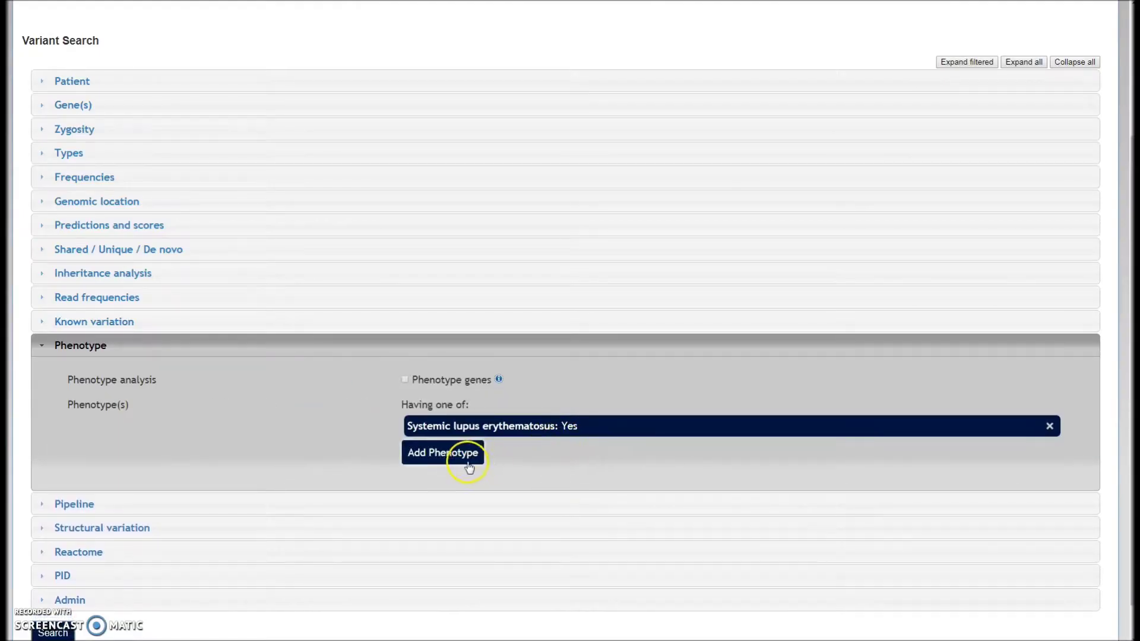
Cancel an extra phenotype form and expand the Gene(s) section
left_click(471, 467)
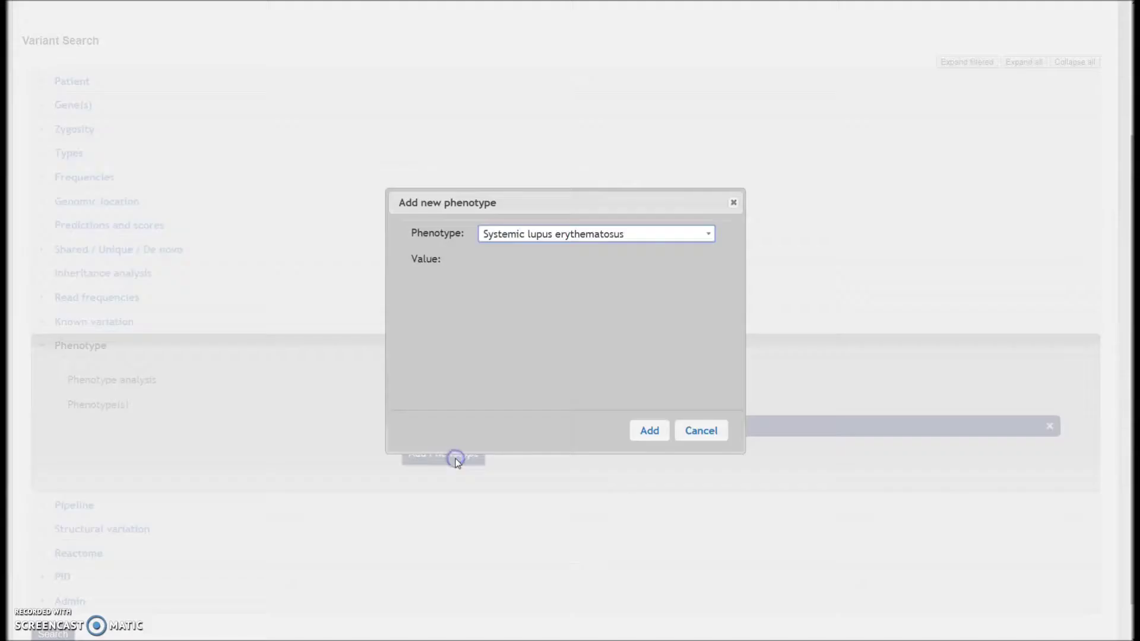
left_click(693, 432)
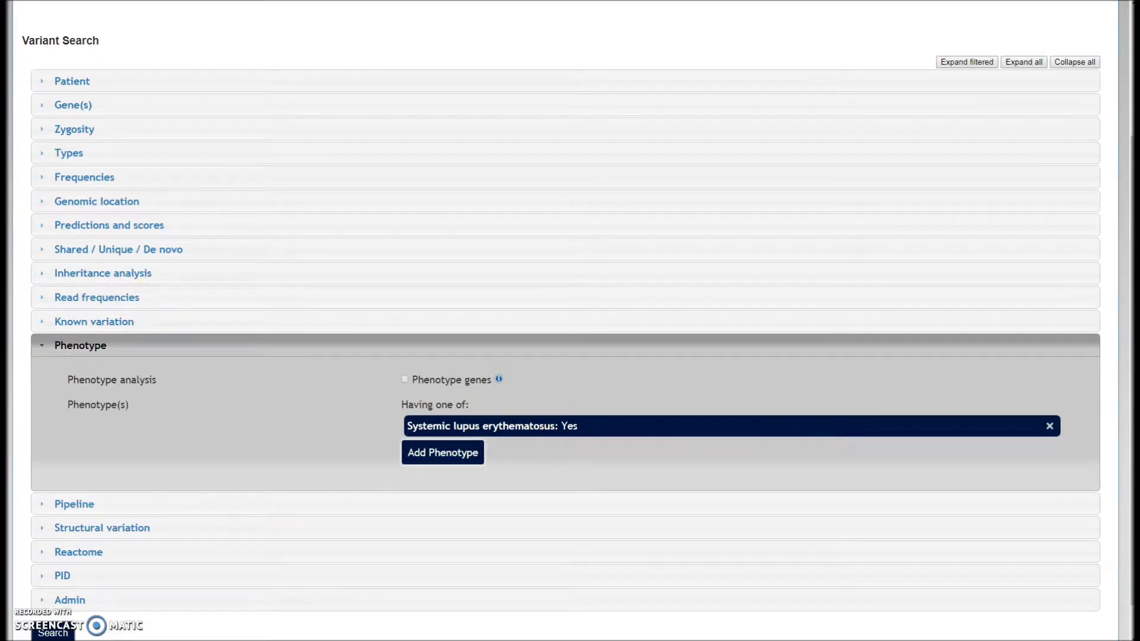
left_click(242, 96)
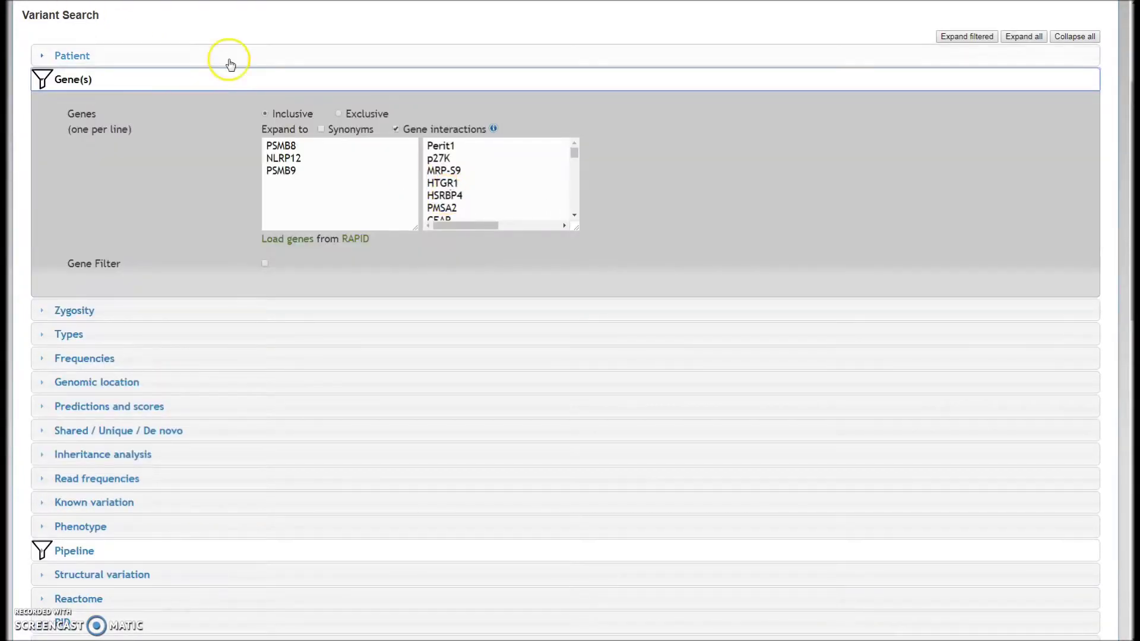
Go to Reports > Genotyping and download the SNP validation results
scroll(230, 62, "up", 3)
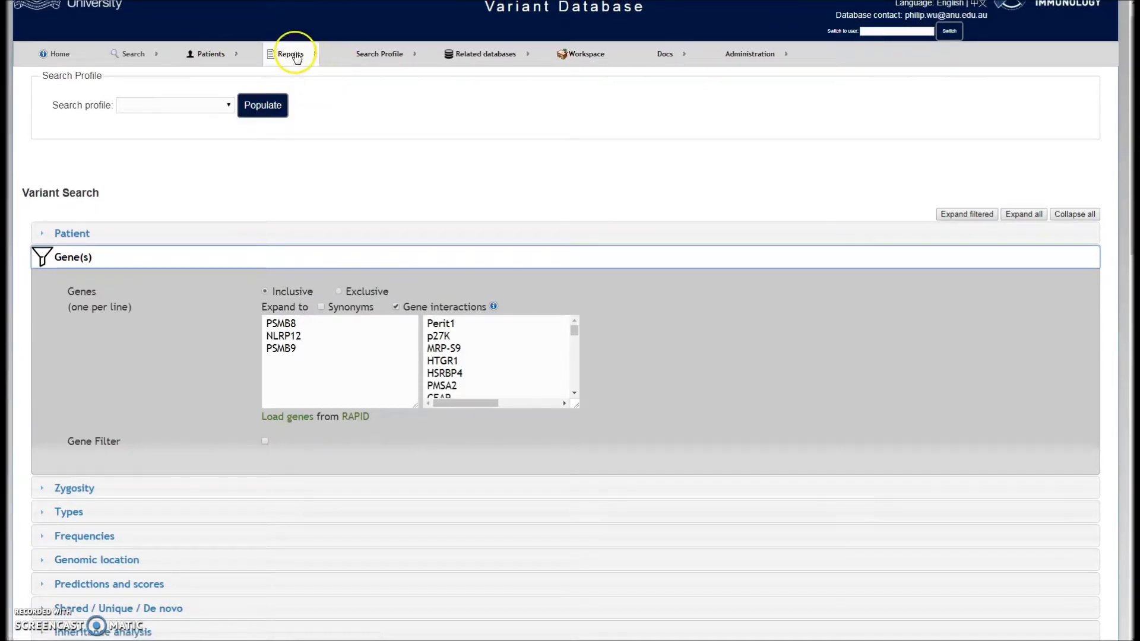
mouse_move(290, 54)
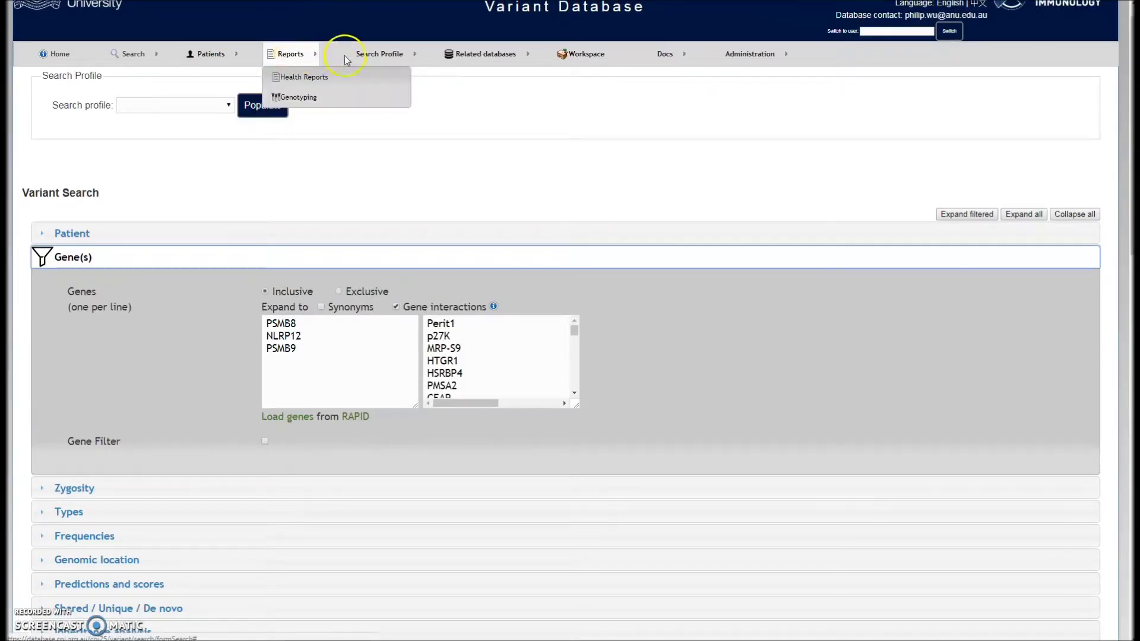
left_click(299, 100)
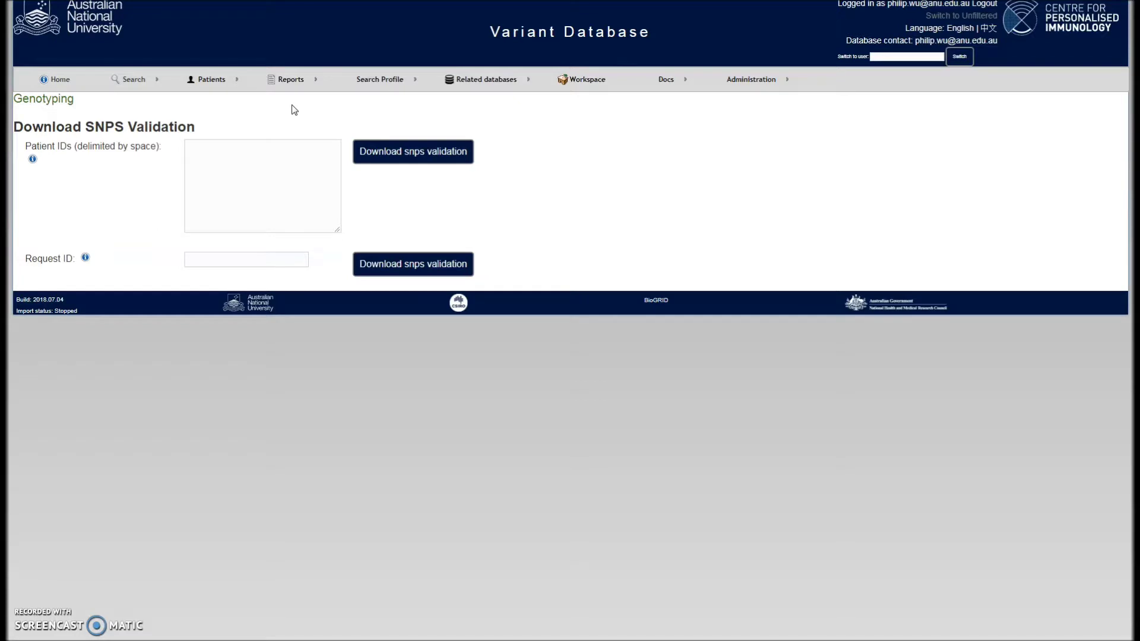
left_click(288, 114)
Open SNPValidation (2).xls and select the sample names A3:A5 and genotype blocks A8:B11 and B7:C12
left_click(251, 155)
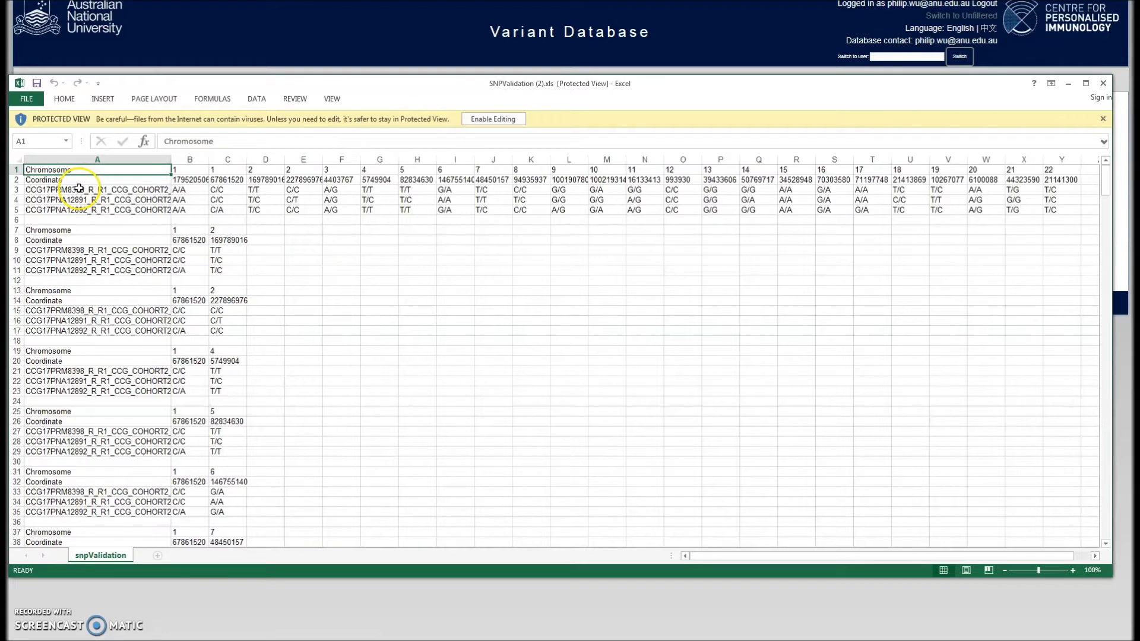
left_click_drag(79, 189, 81, 208)
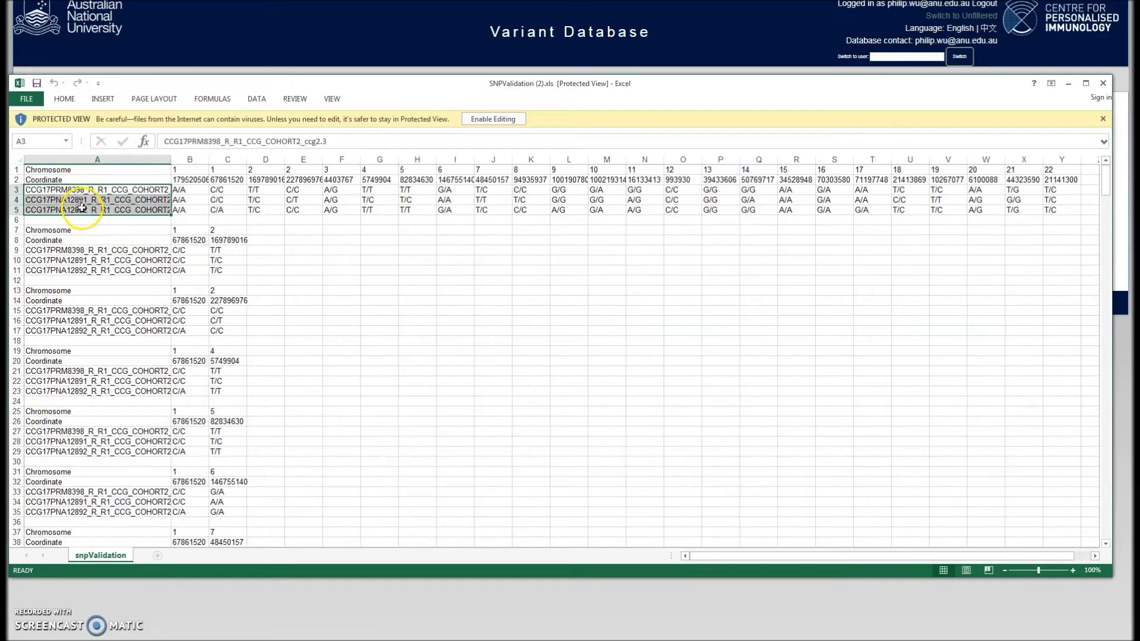
left_click_drag(182, 191, 610, 220)
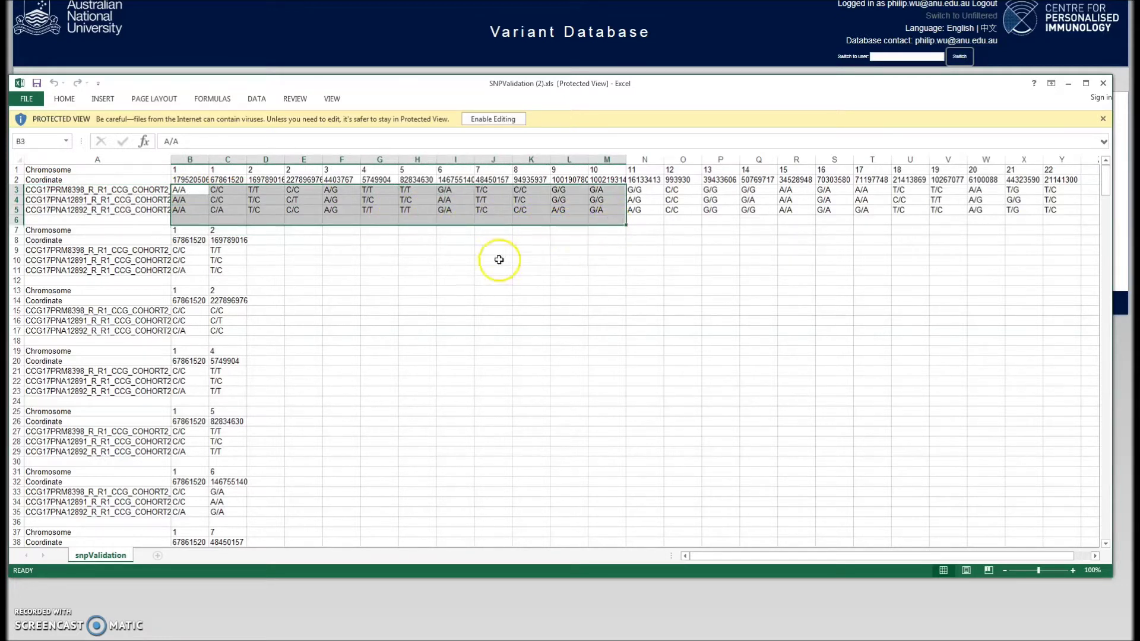
left_click(110, 240)
left_click_drag(110, 240, 203, 271)
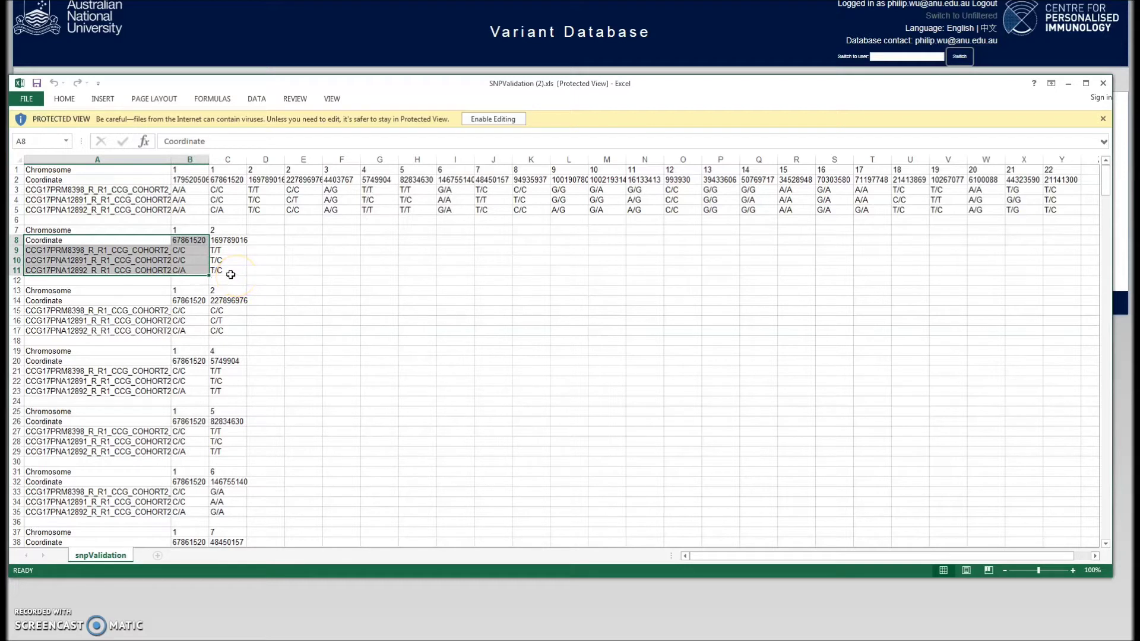
left_click(210, 249)
left_click_drag(187, 231, 230, 277)
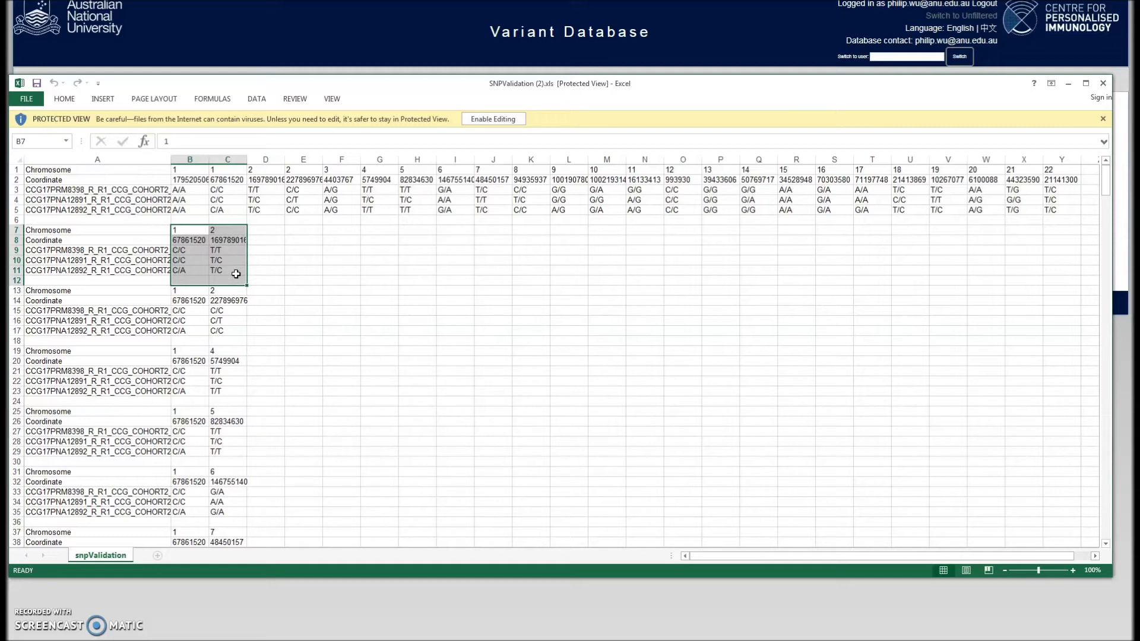
Close the SNP validation spreadsheet and open Docs > Release notes
left_click(1102, 83)
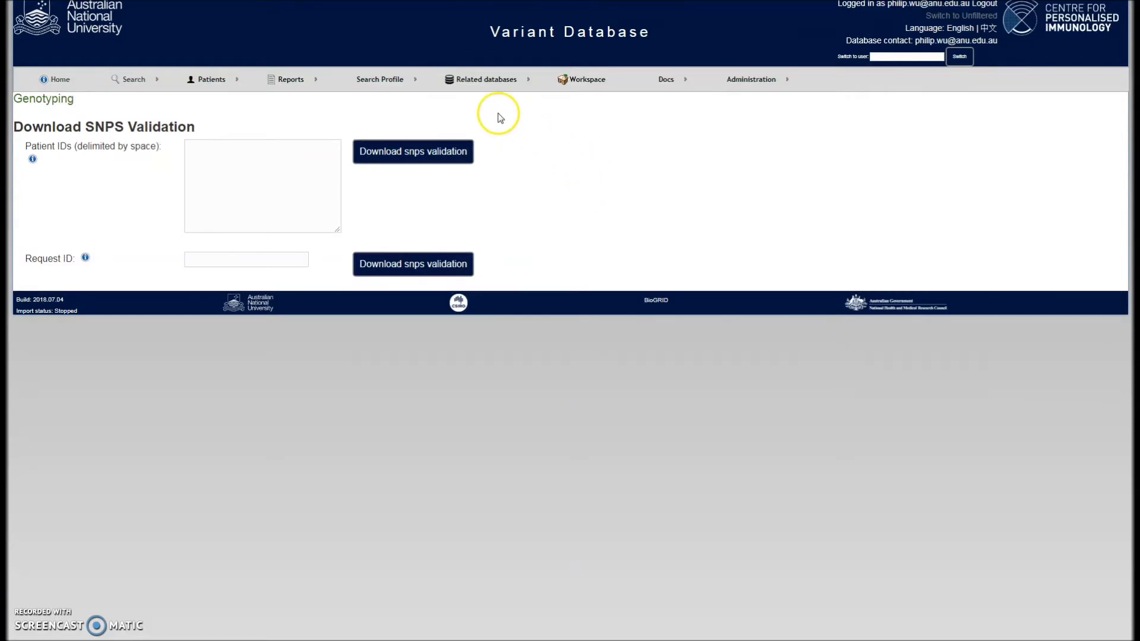
left_click(661, 89)
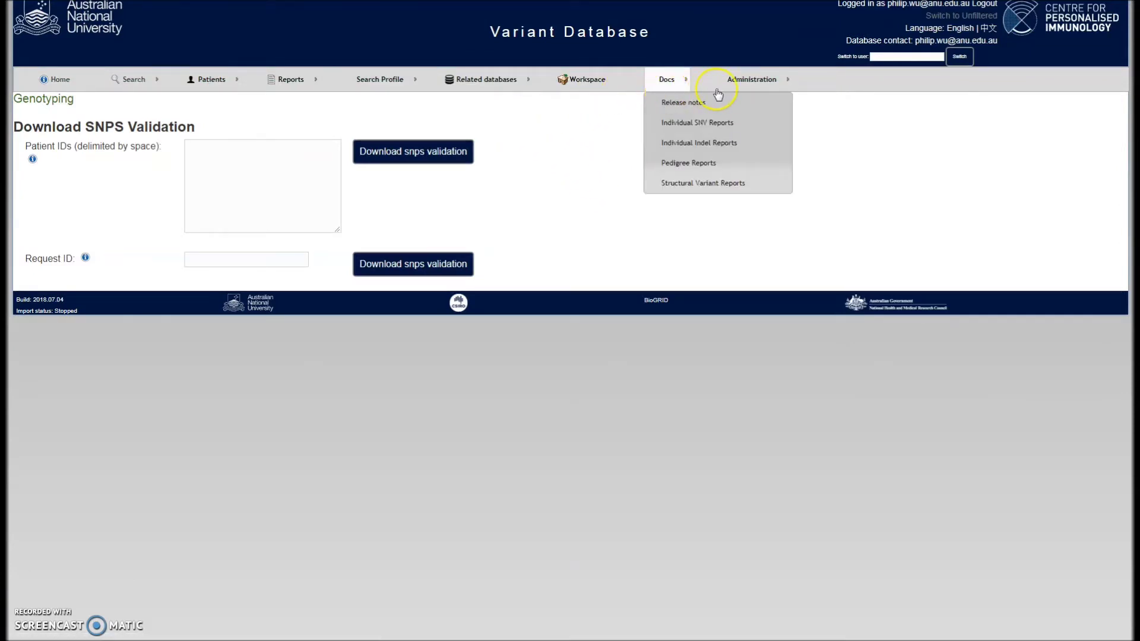
left_click(669, 109)
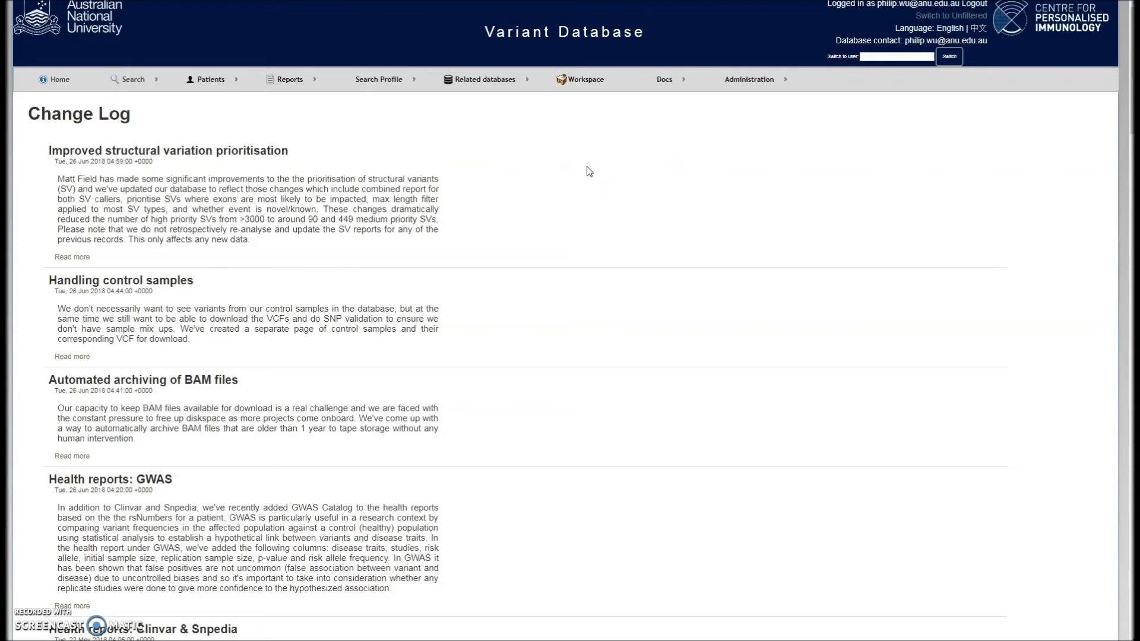
Scroll through the Change Log and bring up the first entry's Read more link options
mouse_move(663, 79)
scroll(472, 213, "down", 3)
scroll(475, 215, "down", 14)
scroll(477, 213, "up", 11)
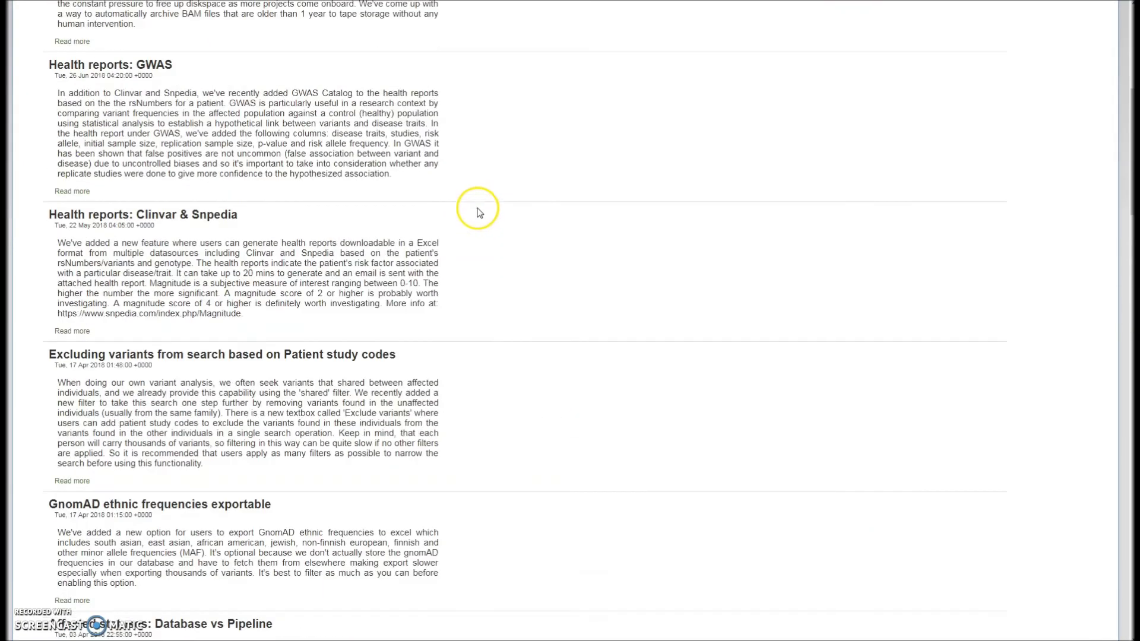
scroll(477, 213, "up", 7)
right_click(70, 256)
Open the 'Improved structural variation prioritisation' post, return to the blog home, and open Subscribe
left_click(80, 258)
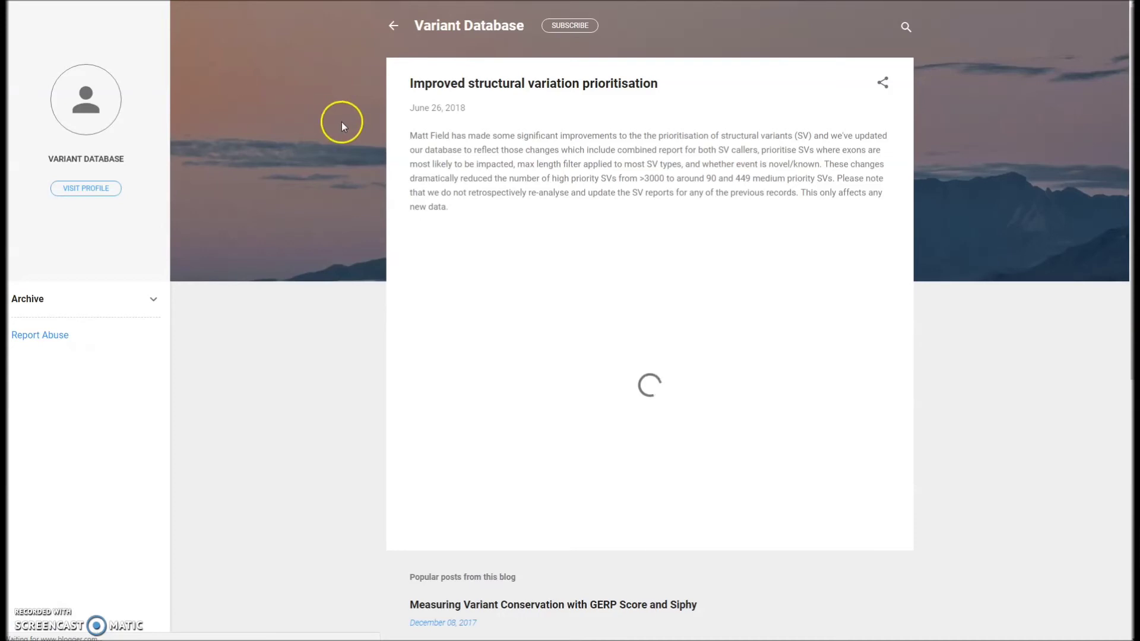
left_click(393, 26)
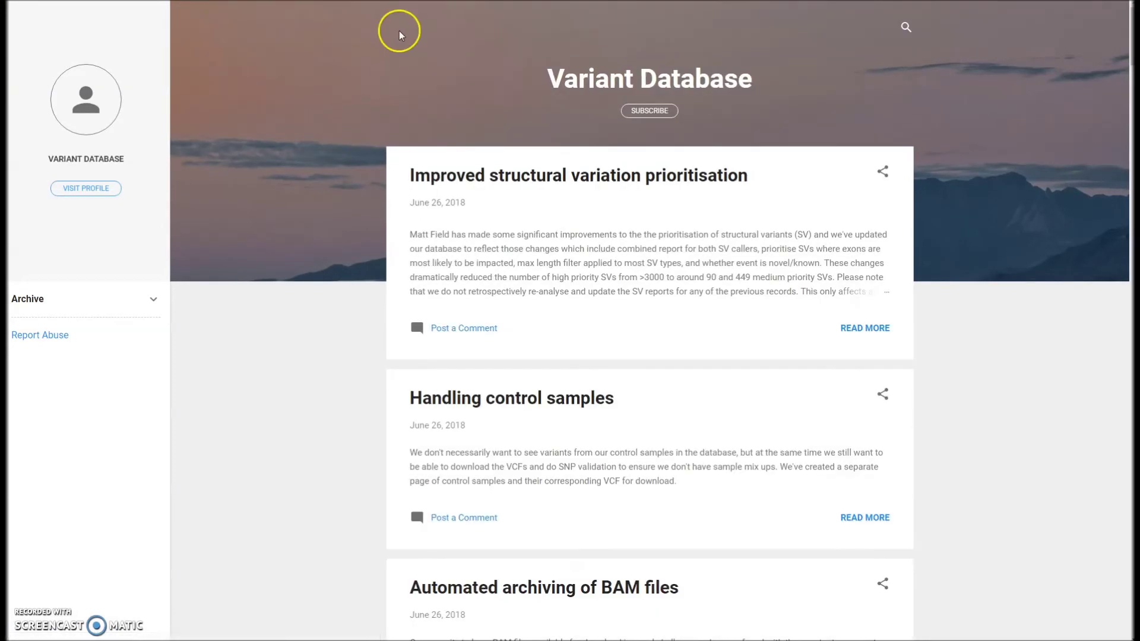
left_click(646, 112)
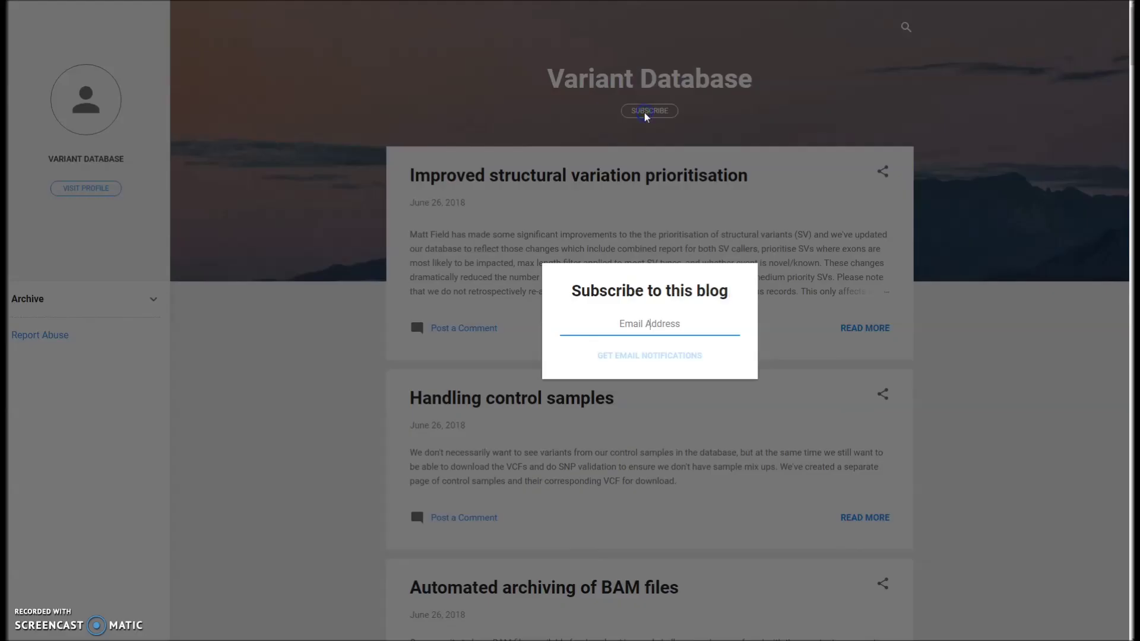